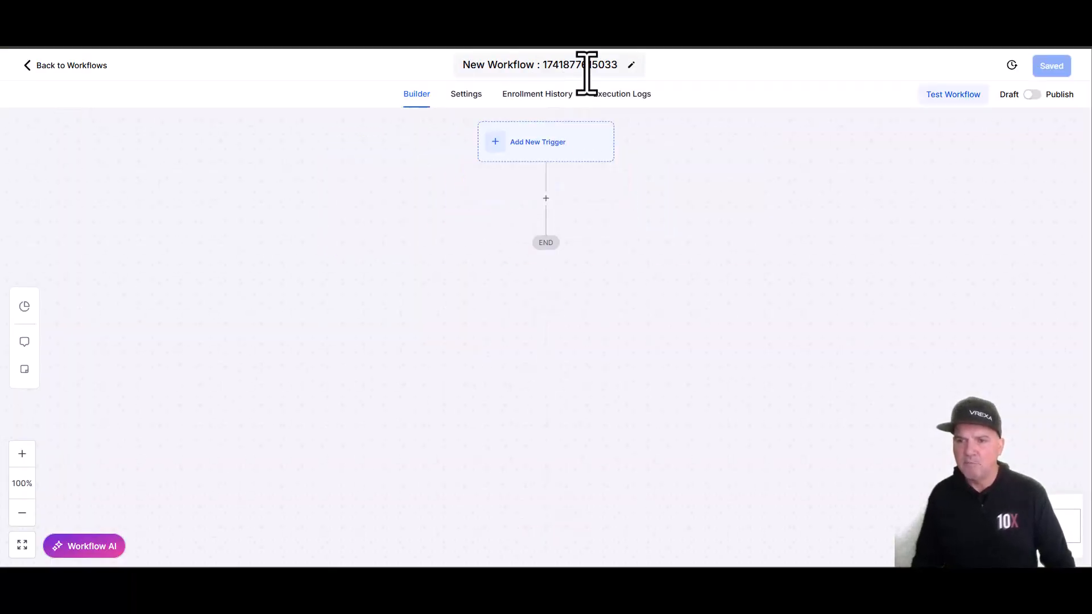
Step: Rename the new workflow as "AI Sales Agent for Dentist"
drag(617, 66, 468, 67)
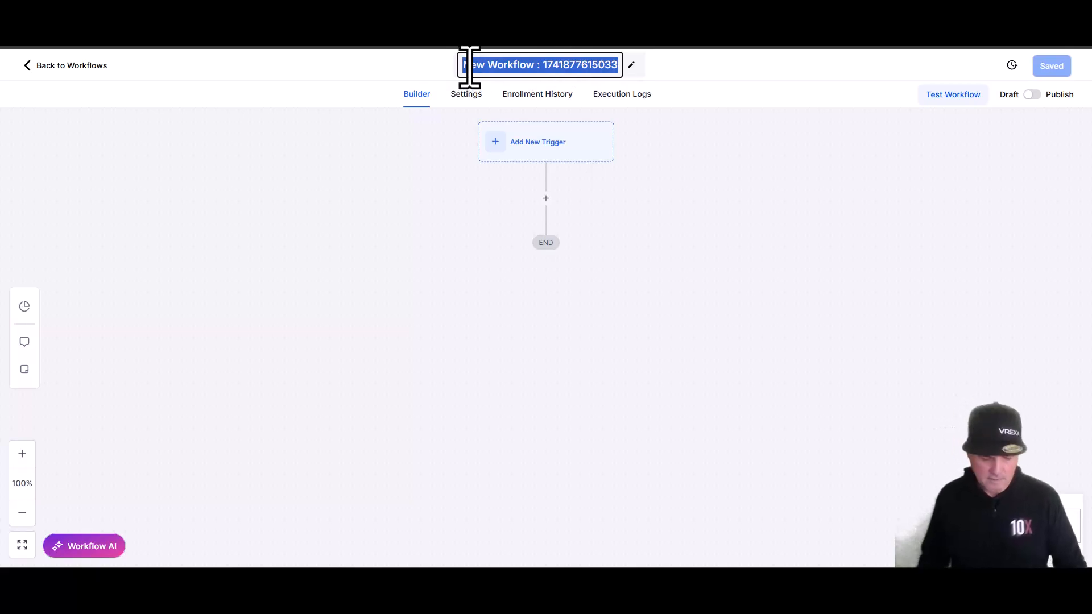
text(AISales)
key(BackSpace)
key(BackSpace)
key(BackSpace)
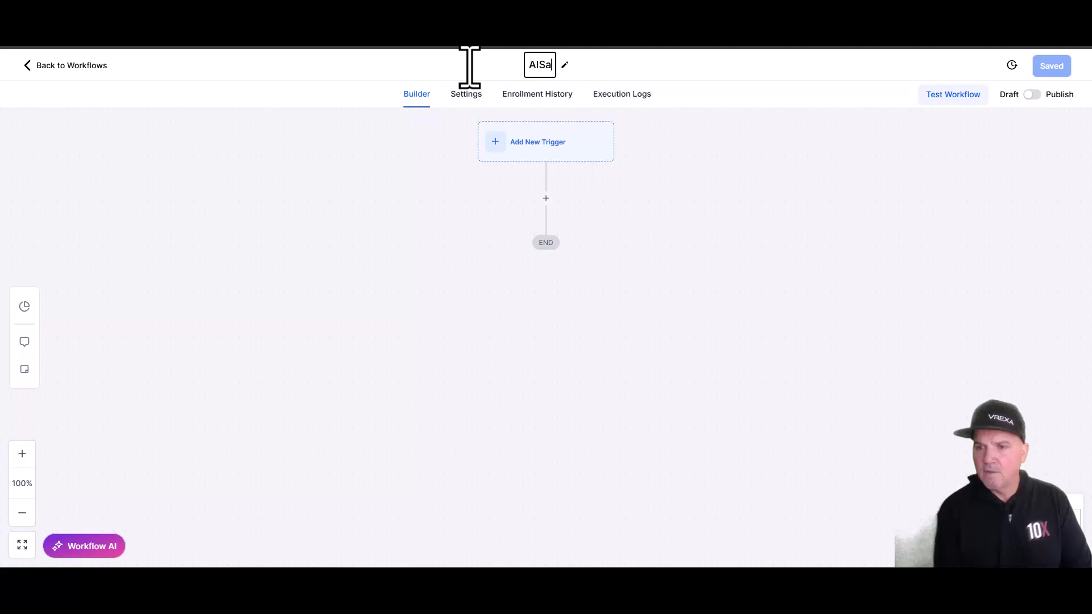
text(Sale)
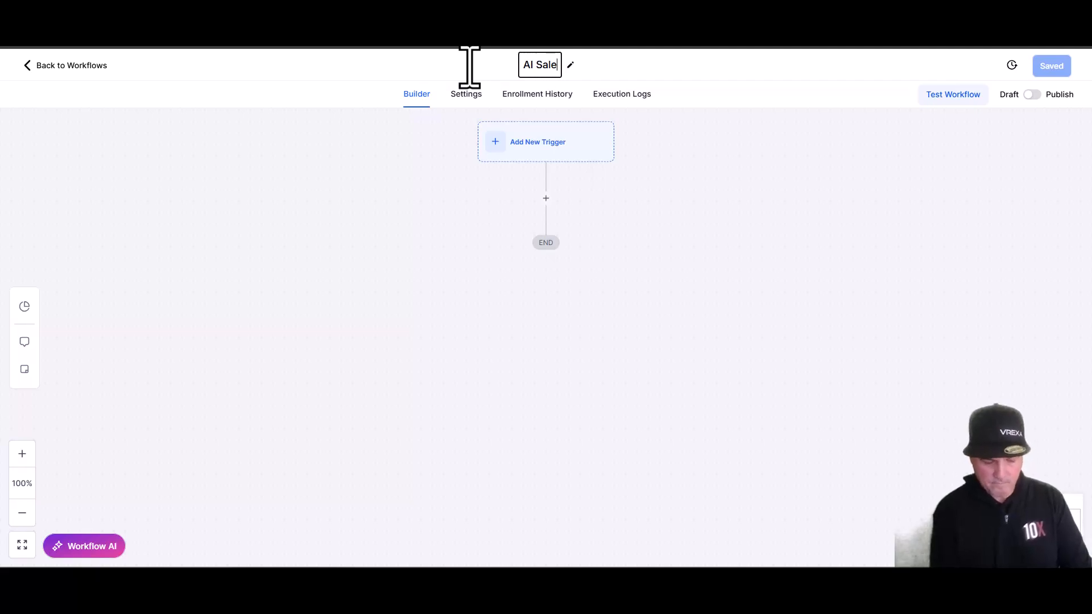
text(s Agent for Dentist)
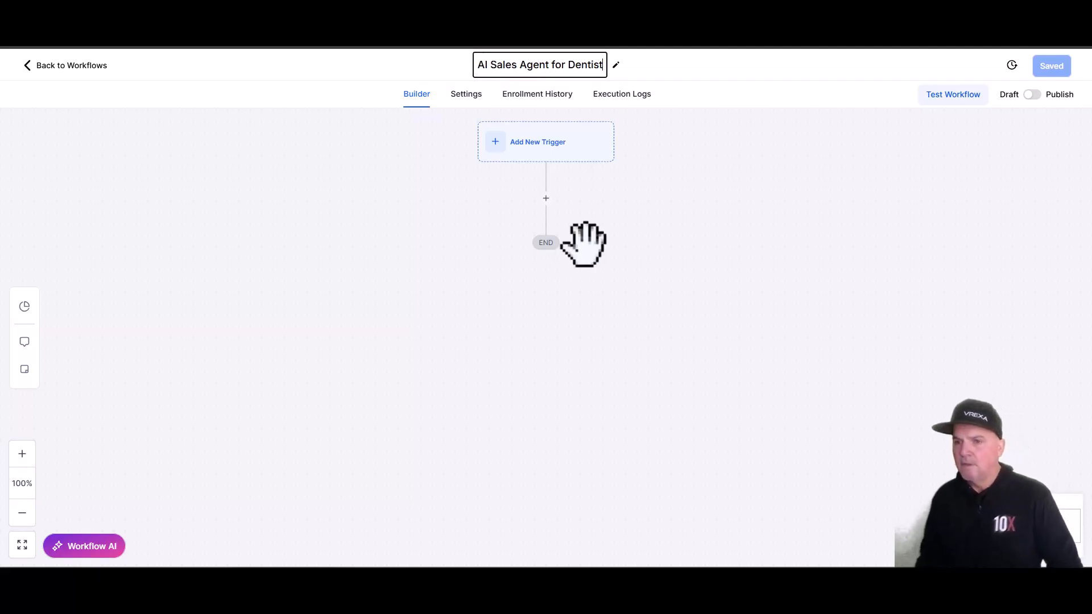
click(607, 215)
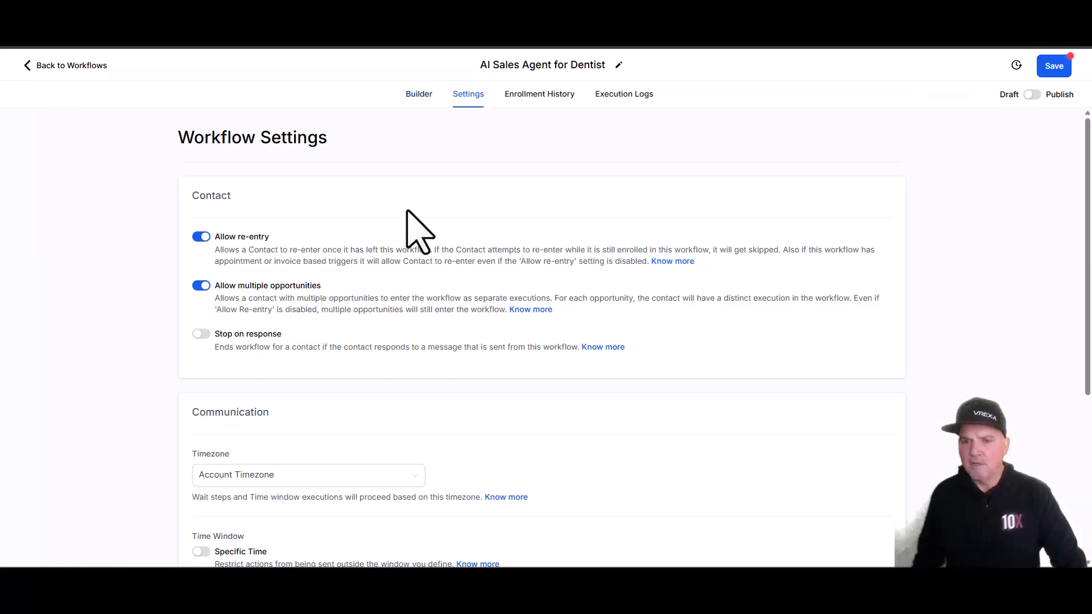
Step: Add a Facebook Lead Form Submitted trigger in the workflow builder, filtered to the page Sproutified
click(420, 95)
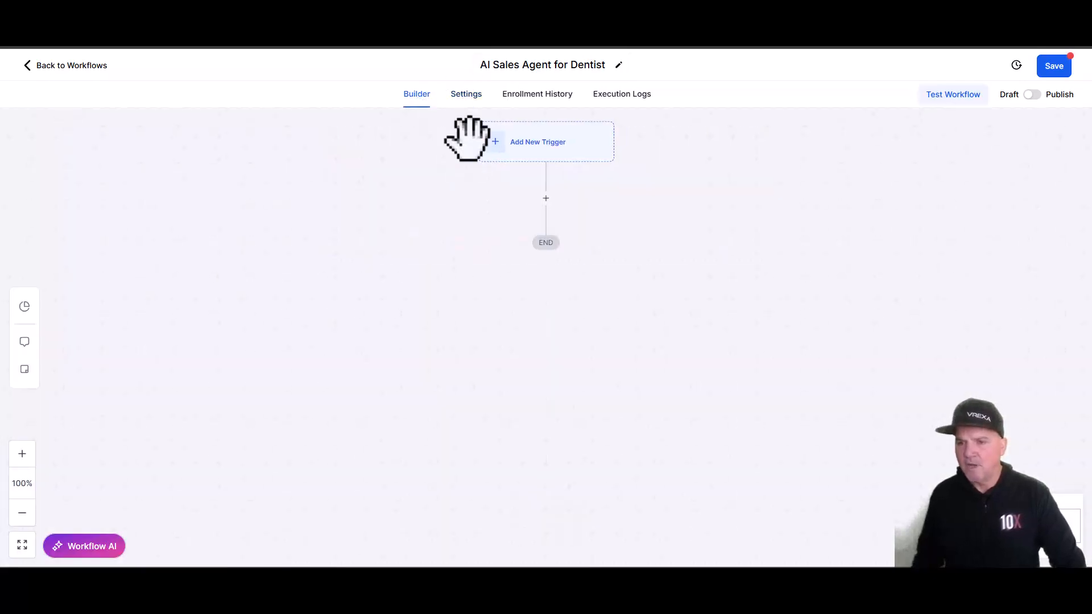
click(527, 143)
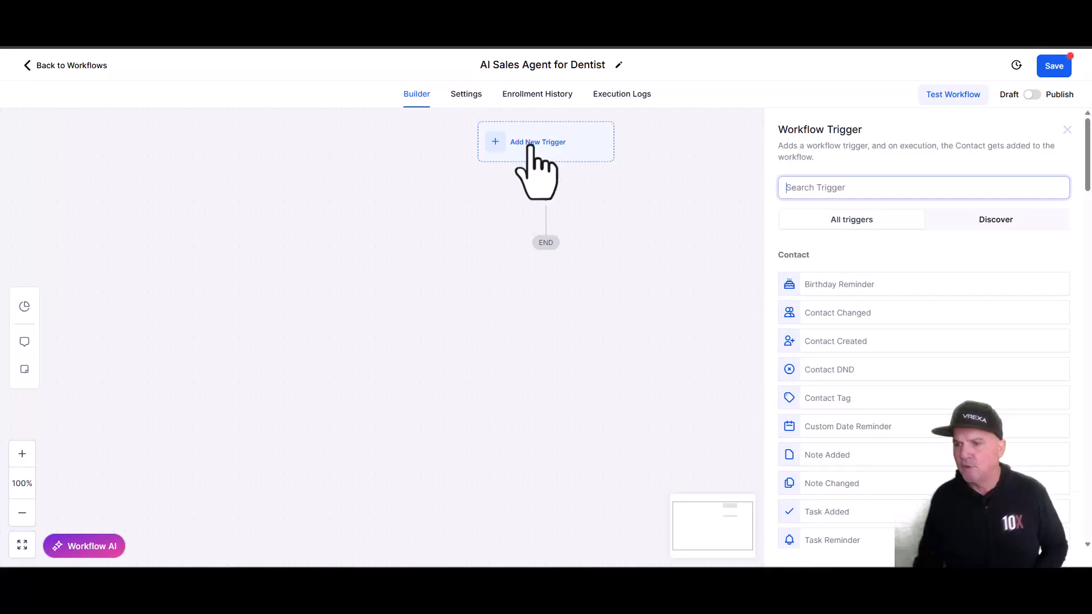
click(816, 188)
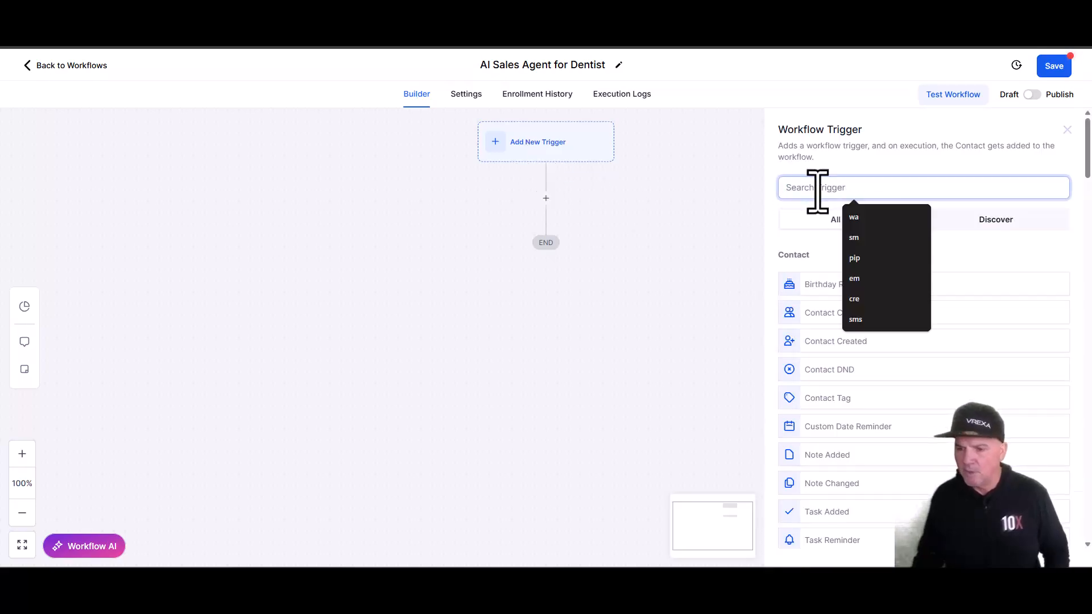
text(face)
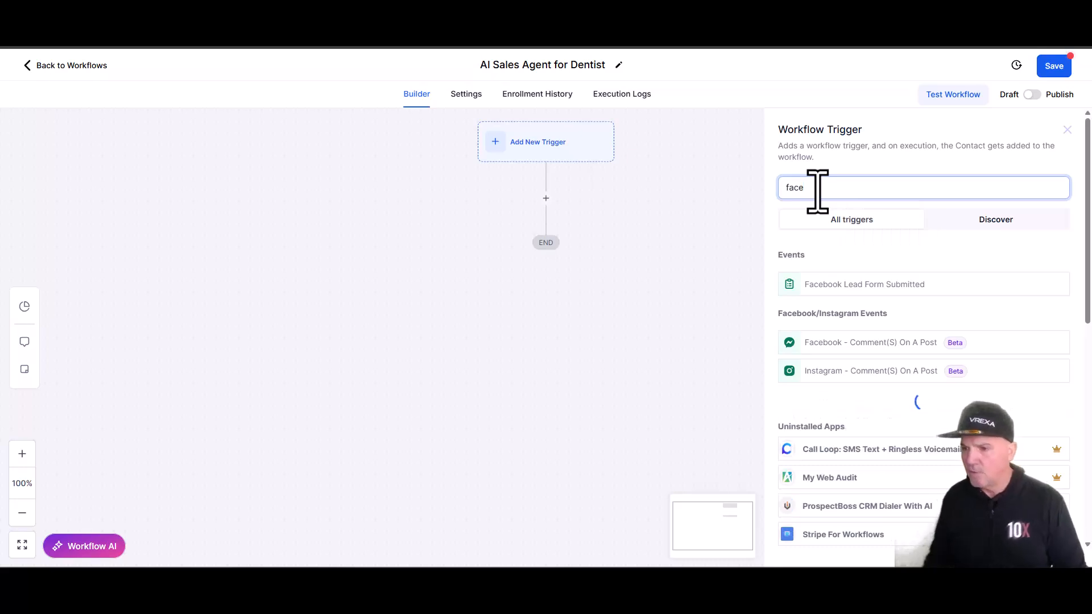
click(843, 284)
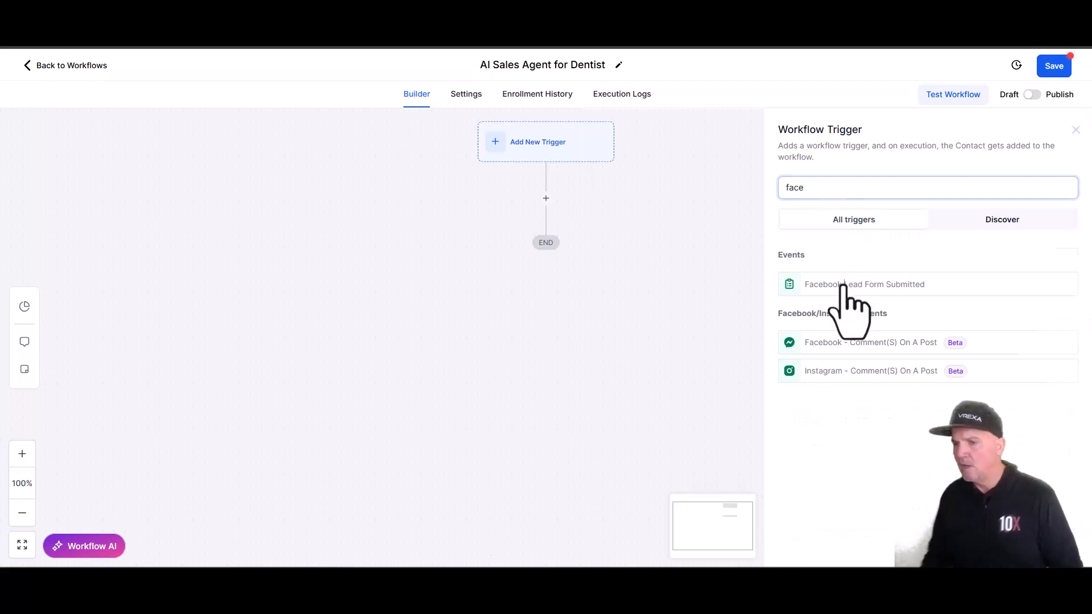
click(890, 310)
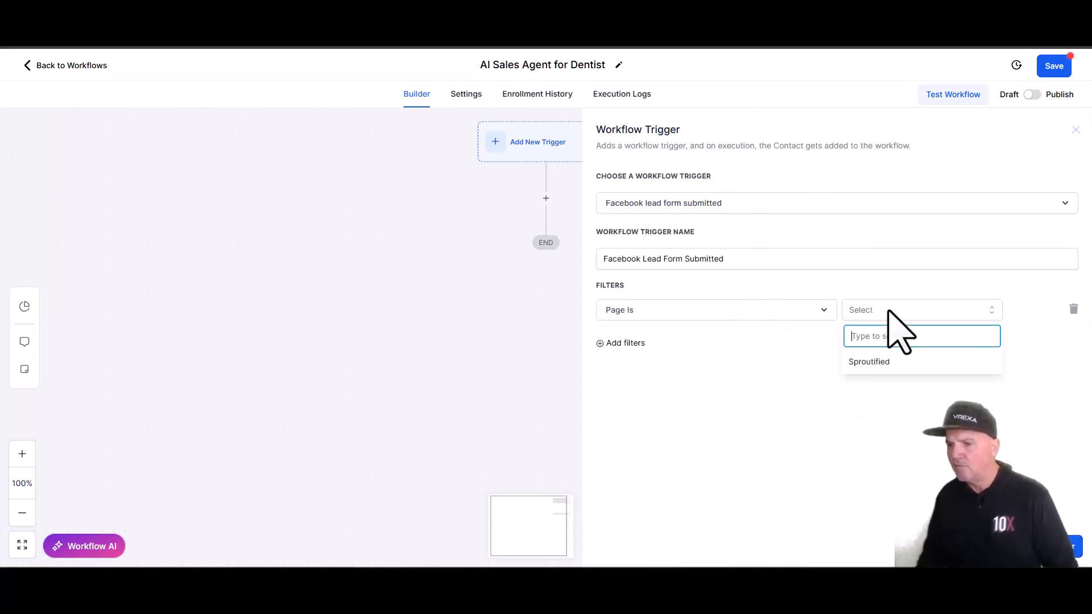
click(900, 360)
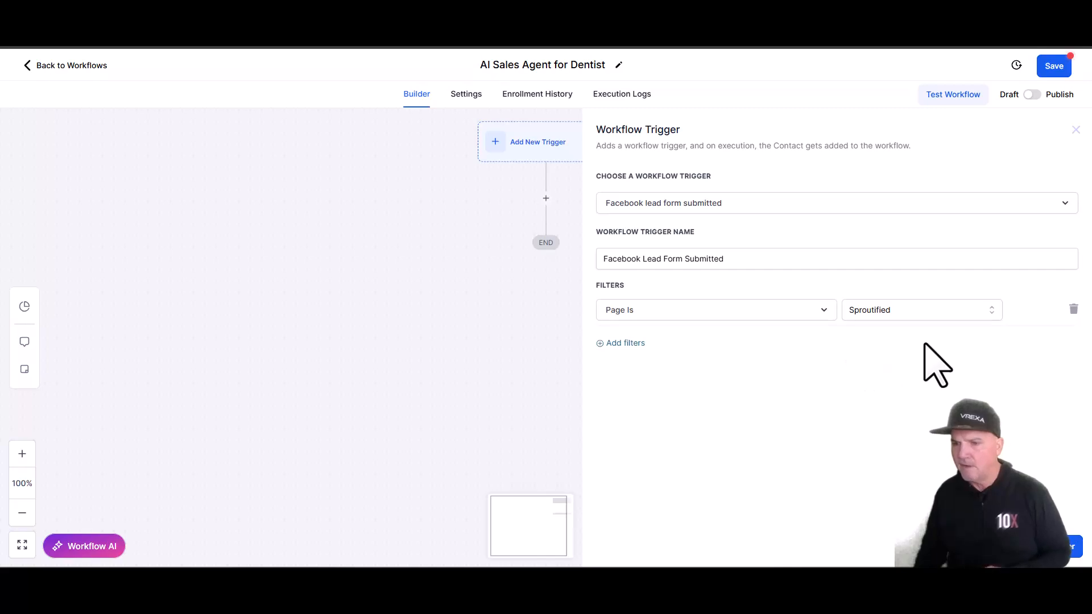
click(1050, 546)
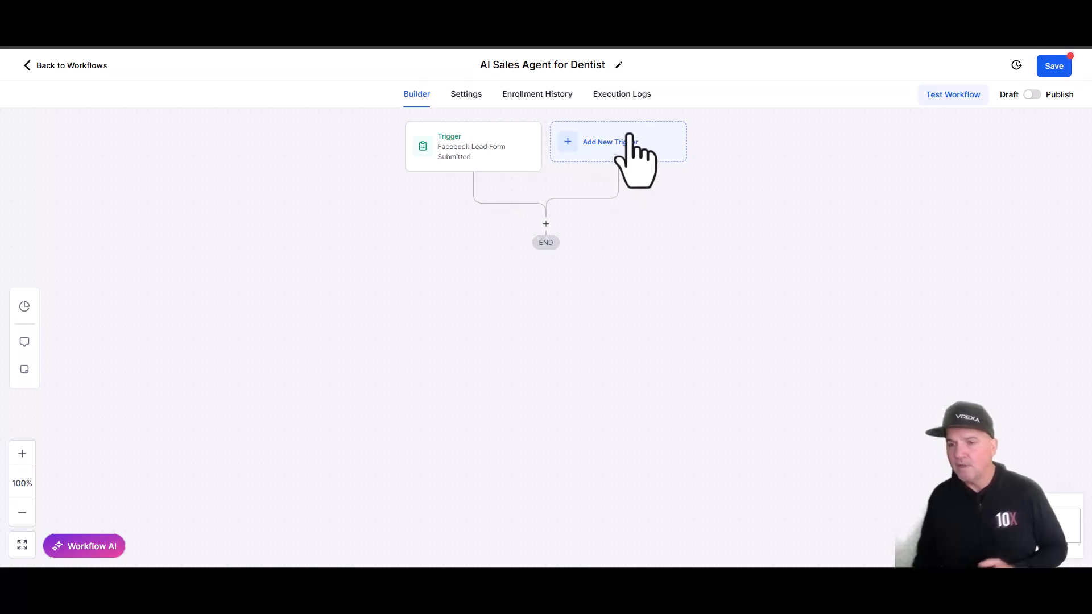
Step: Add a Form Submitted trigger filtered to the Dental Marketing Request Form, and save the workflow
click(613, 150)
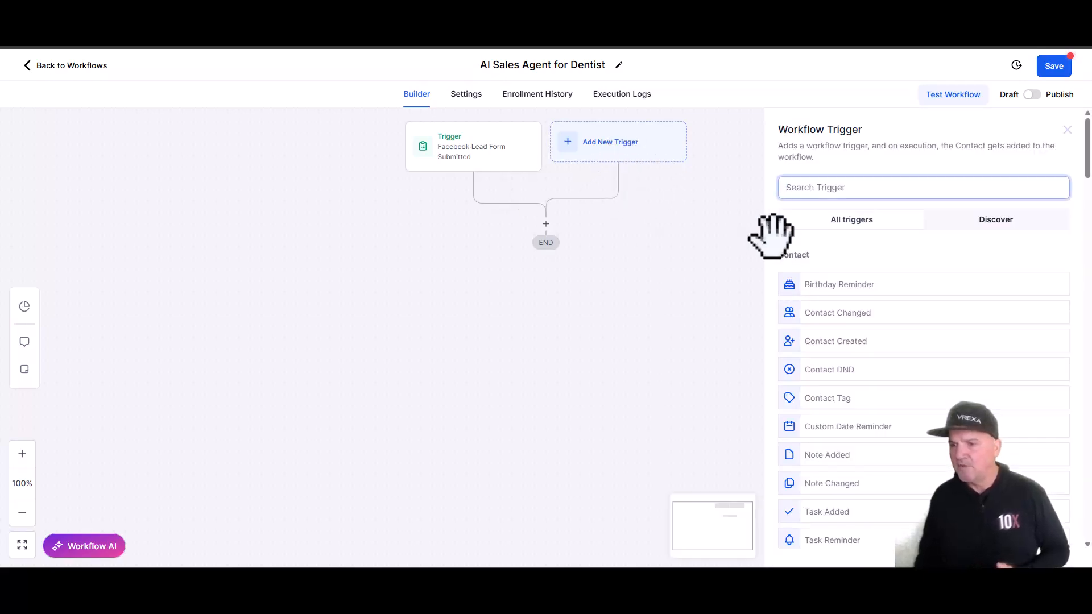
text(form)
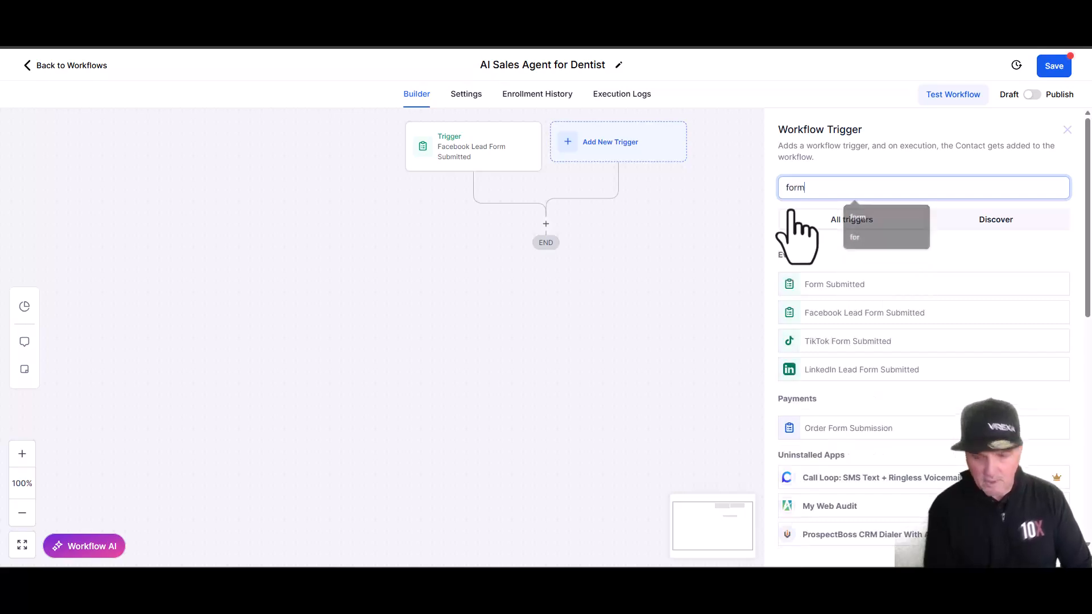
click(829, 285)
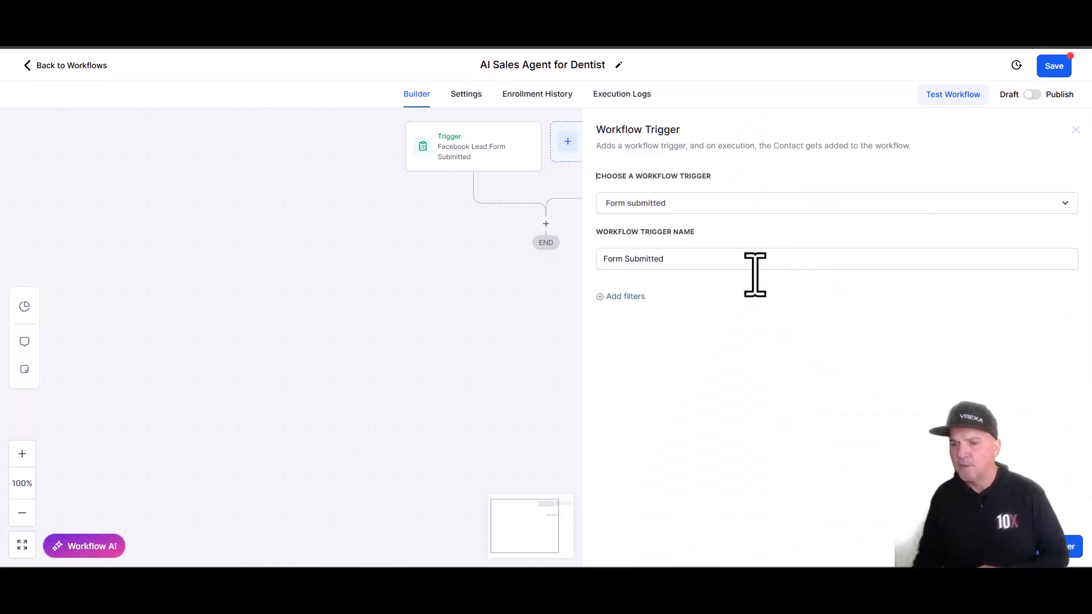
click(627, 296)
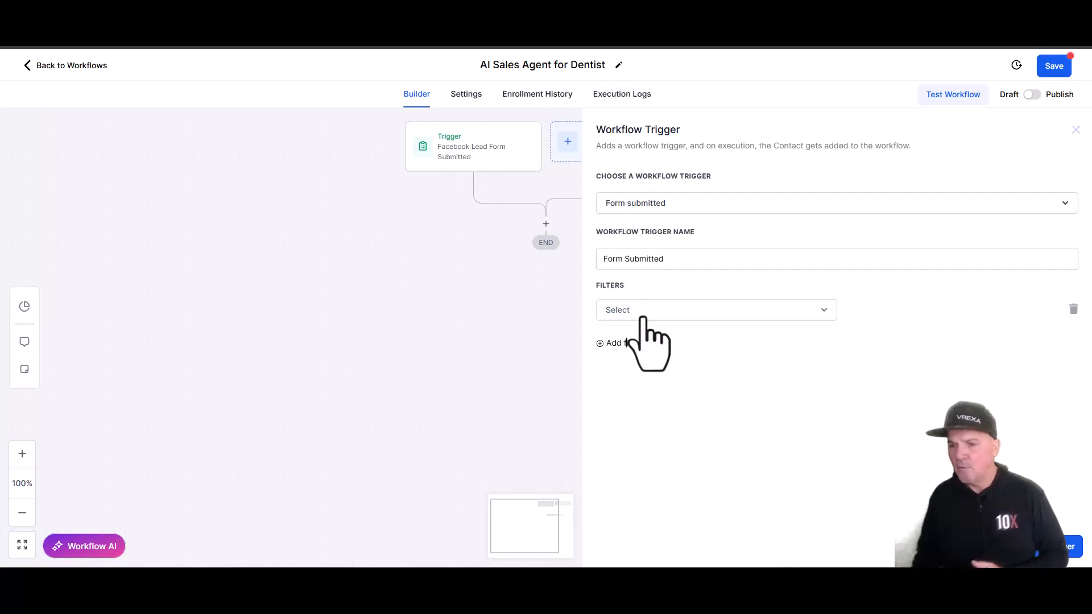
click(641, 313)
click(646, 390)
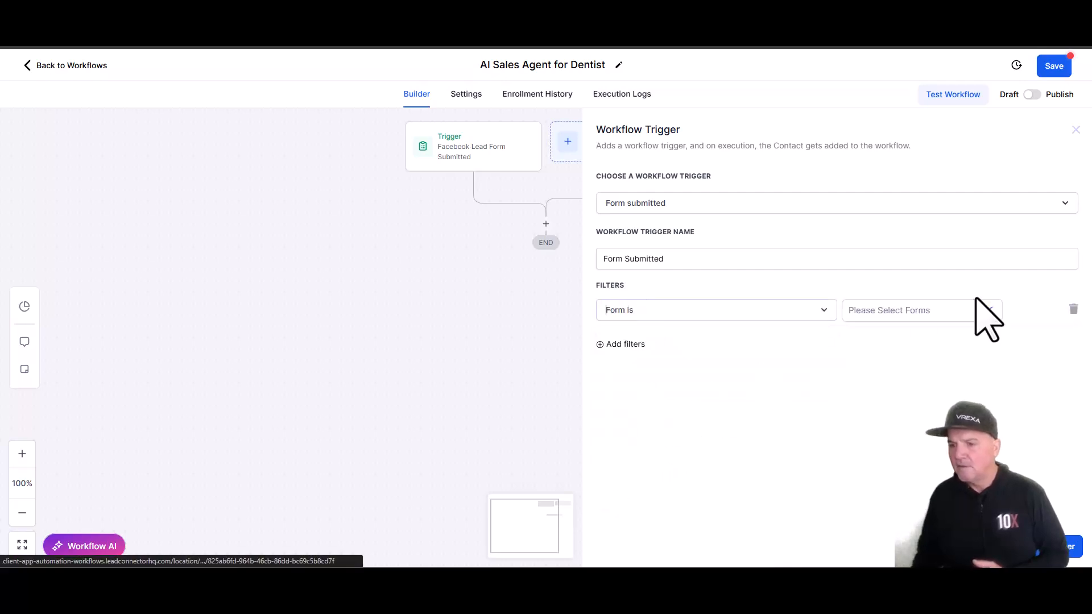
click(936, 312)
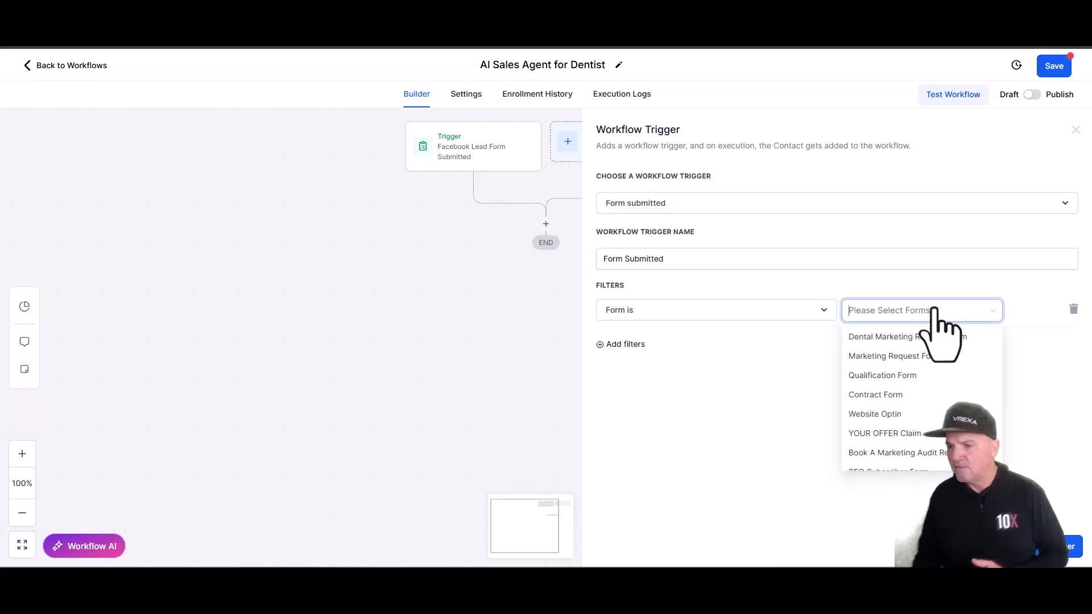
click(913, 338)
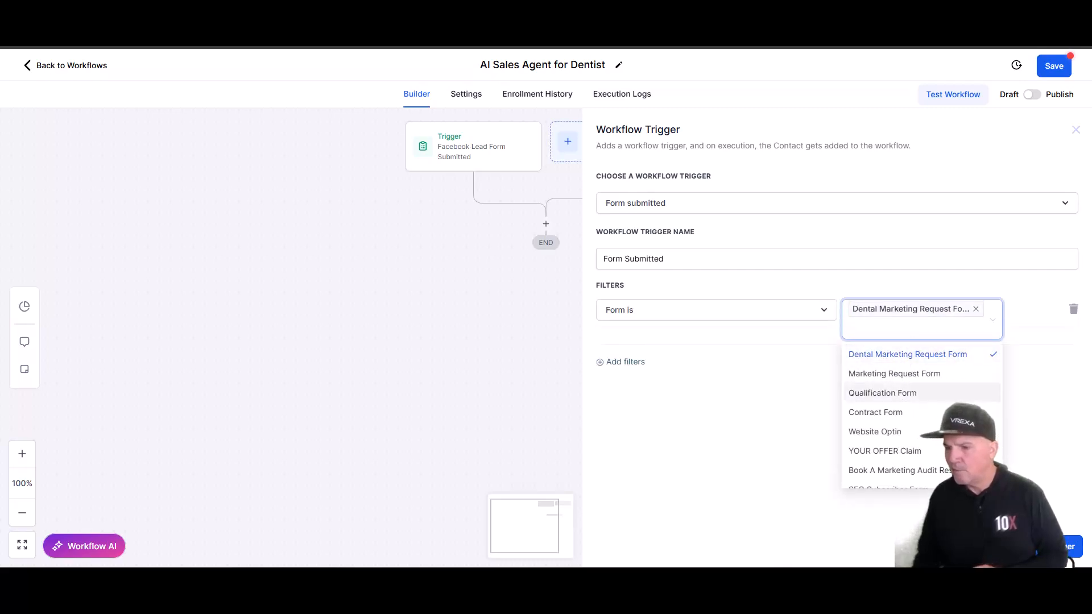
click(1068, 552)
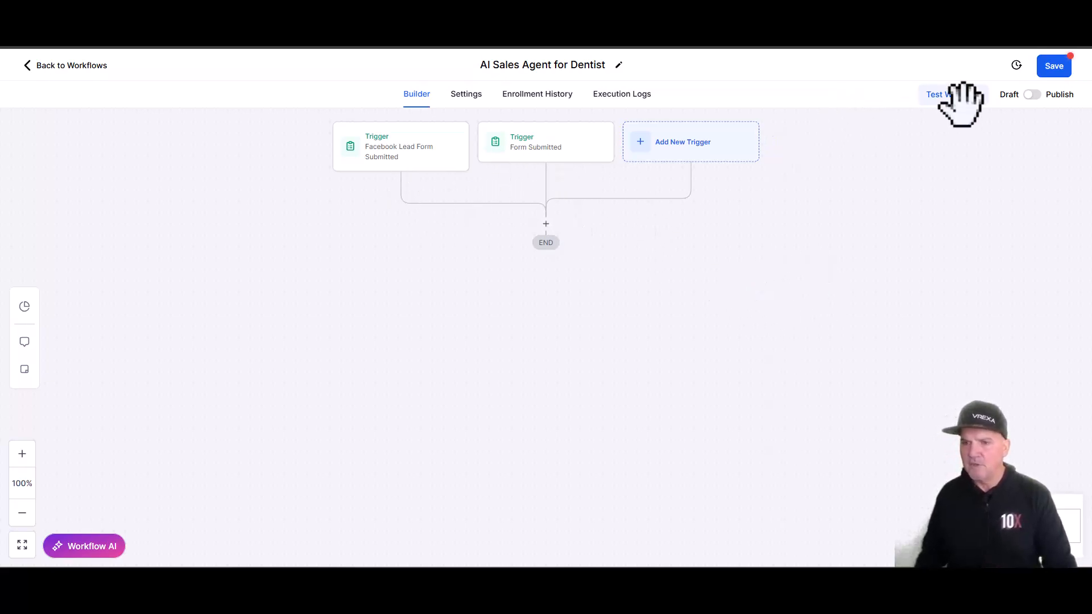
click(1056, 68)
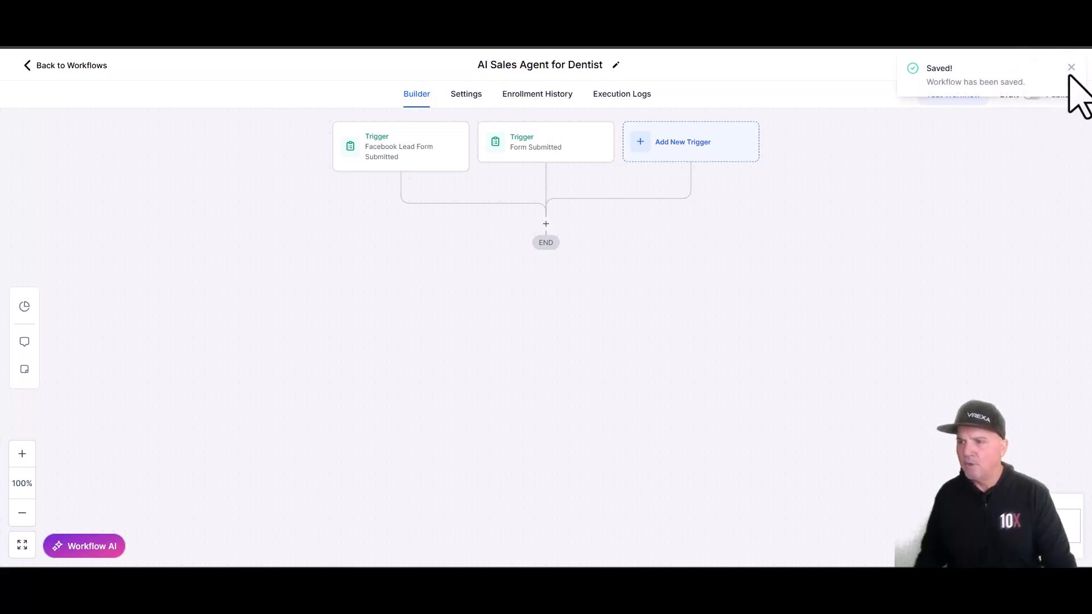
click(1071, 67)
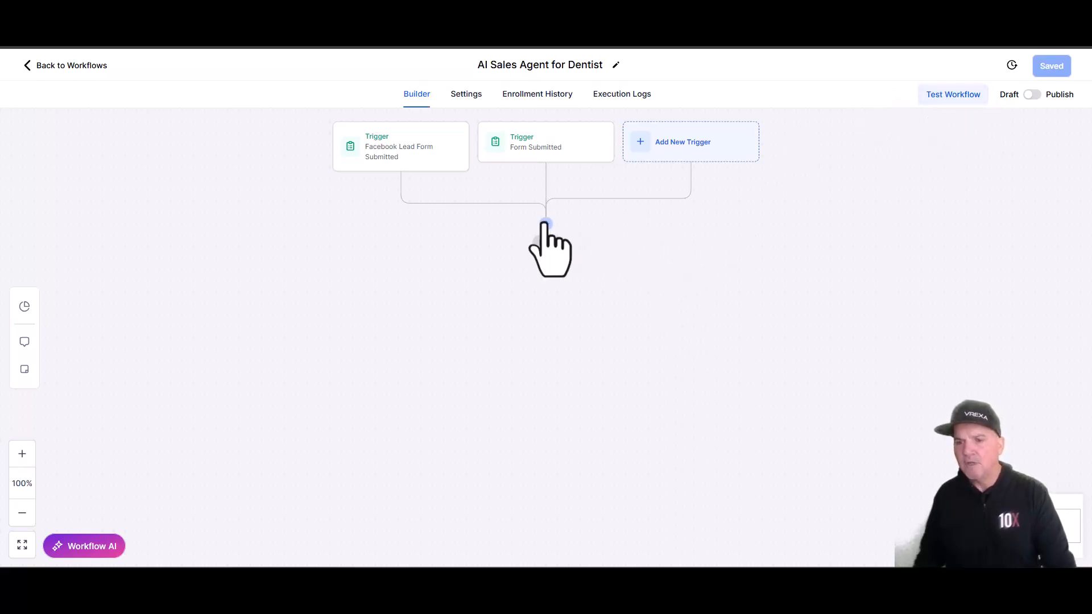
Step: Add a Send SMS action below the triggers and begin its message with "Hey" and the contact's first-name placeholder
click(545, 224)
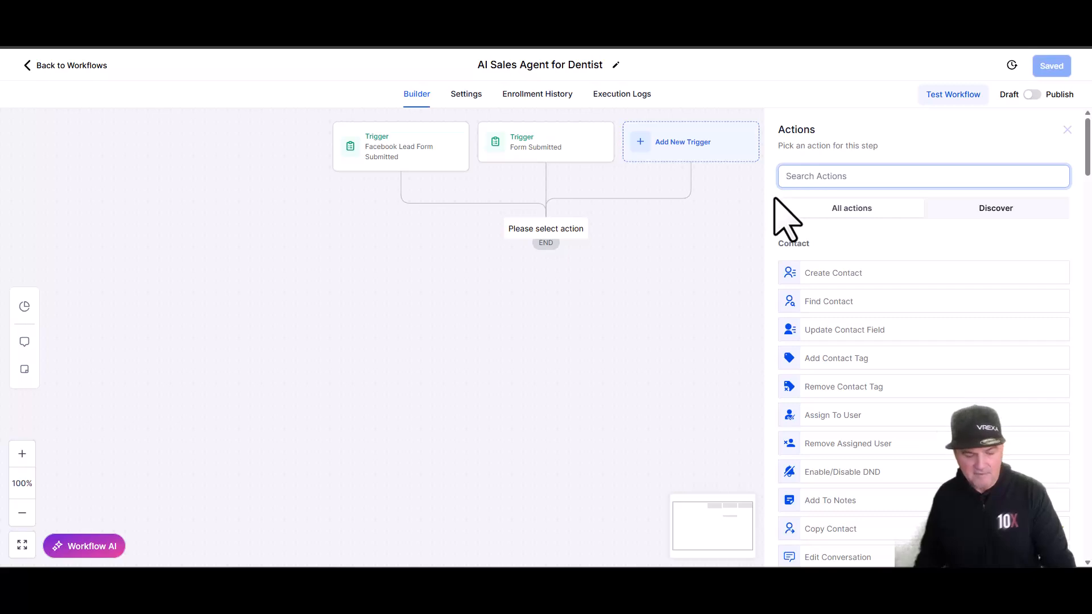
text(sms)
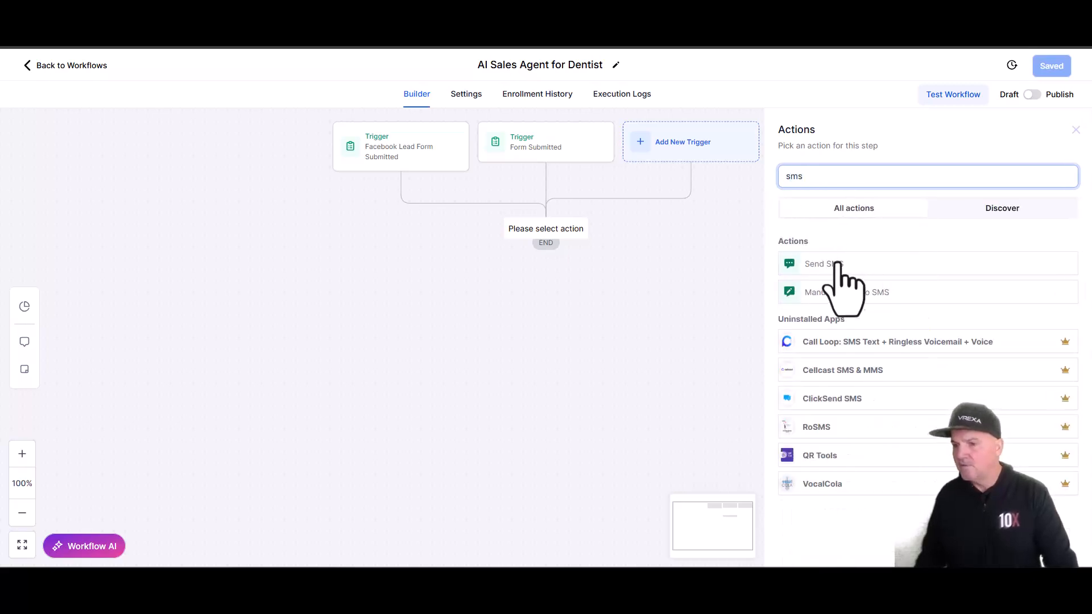
click(840, 265)
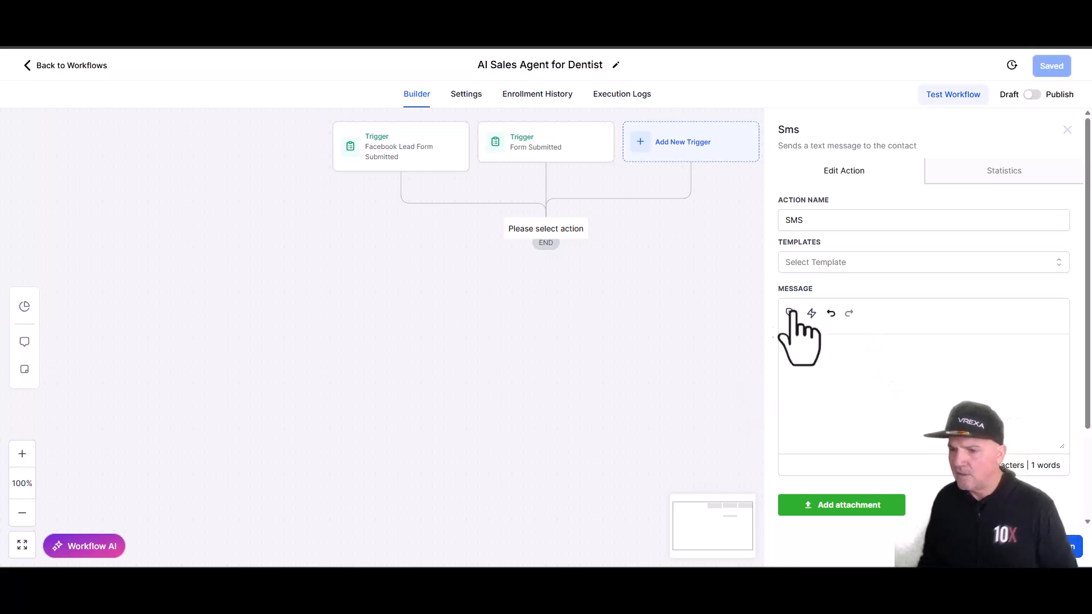
click(792, 317)
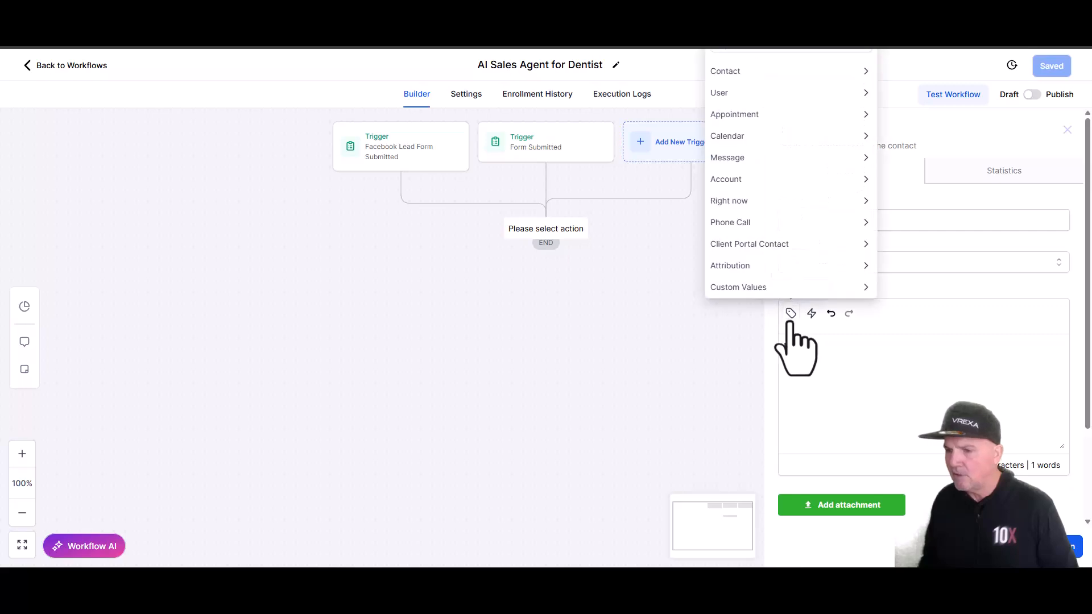
click(827, 71)
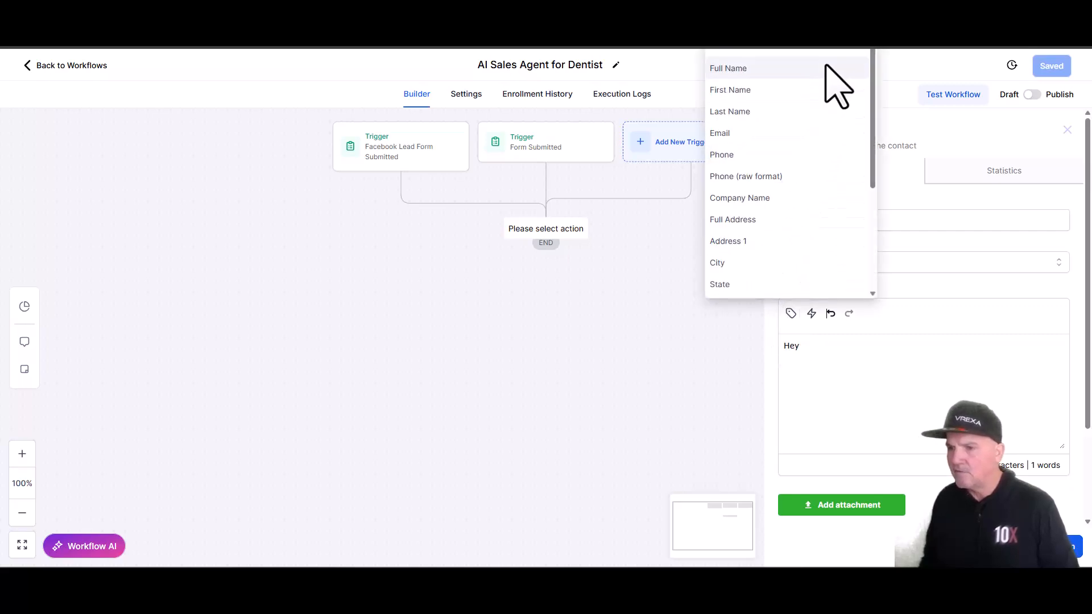
click(741, 91)
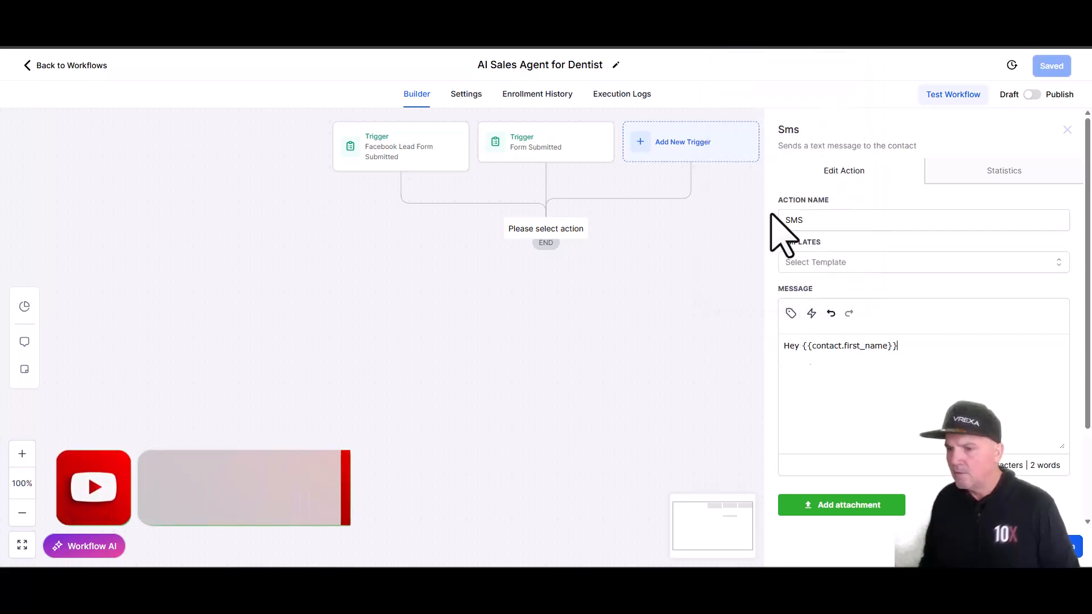
Step: Complete the SMS message with ", saw you are interested in our offer. Can we get you scheduled? Enter "Y" if your ready to schedule."
text(, saw you)
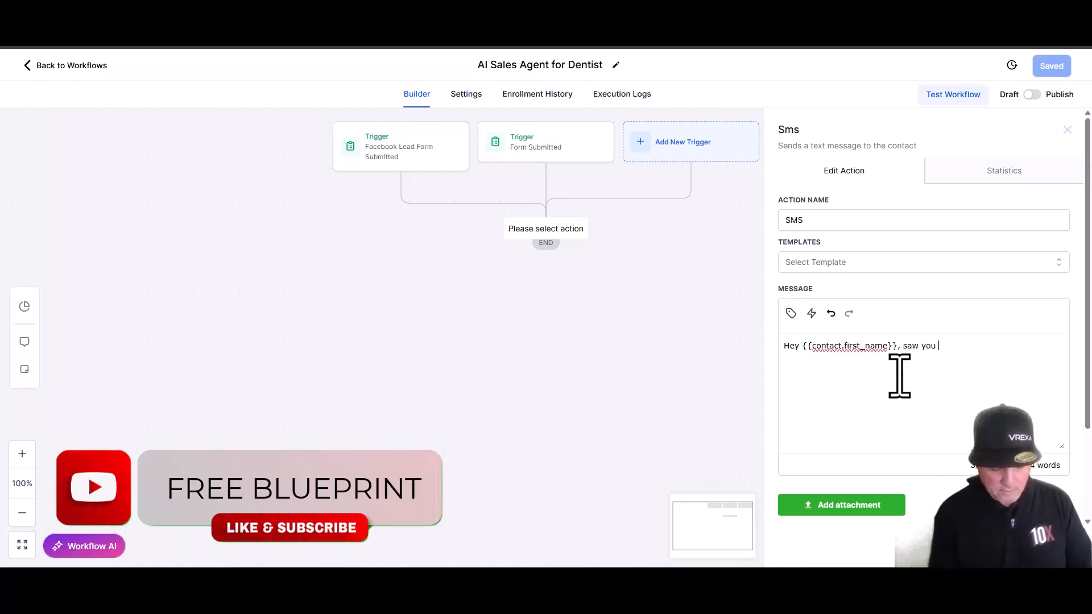
text( are ite)
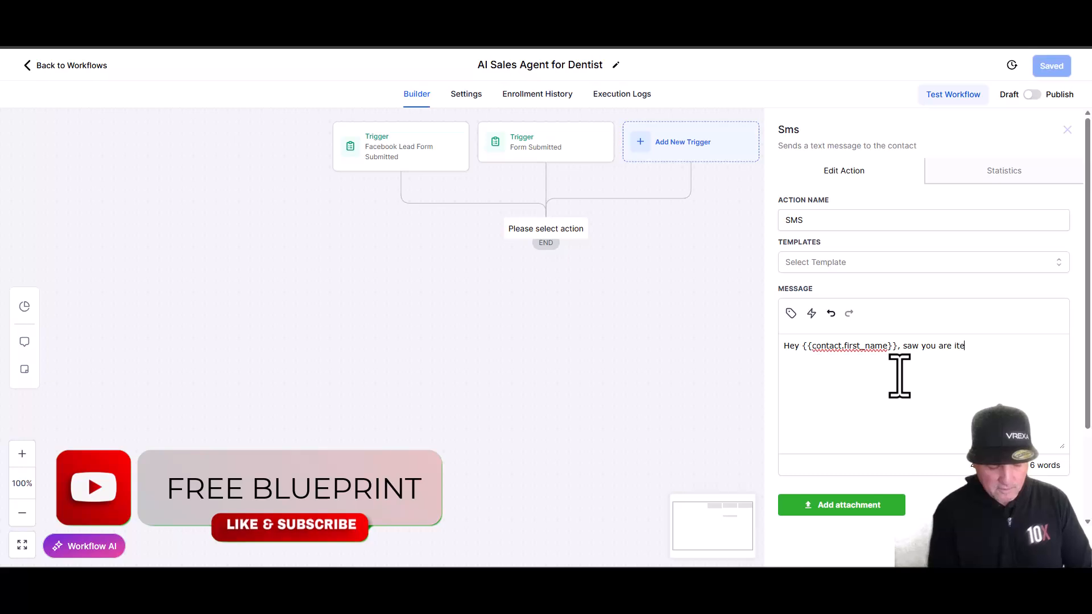
key(BackSpace)
key(BackSpace)
text(nterested in our offer. Can we get you scheduled)
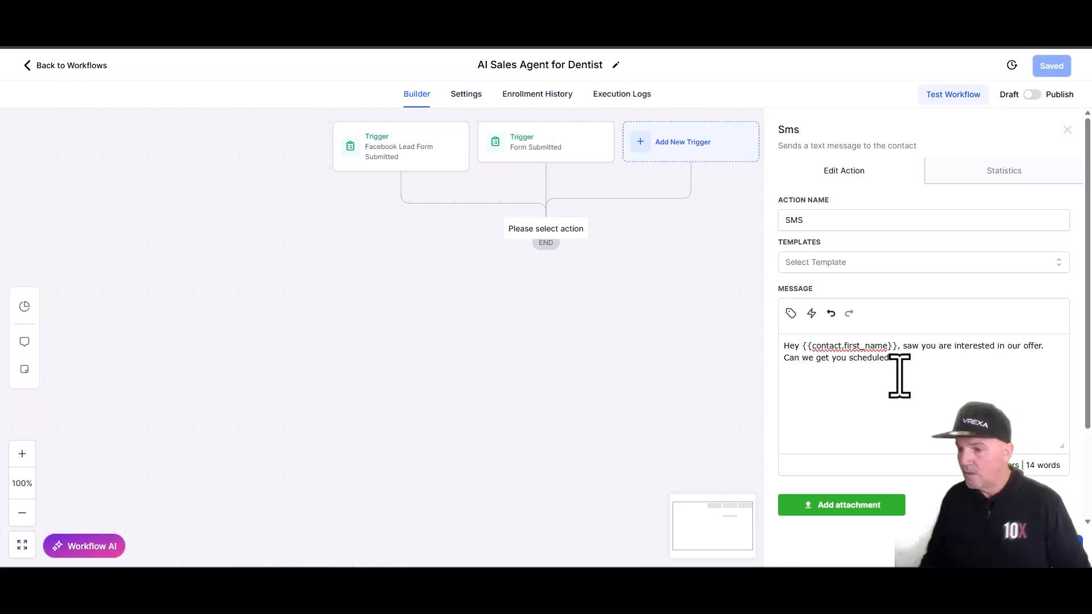
text(.)
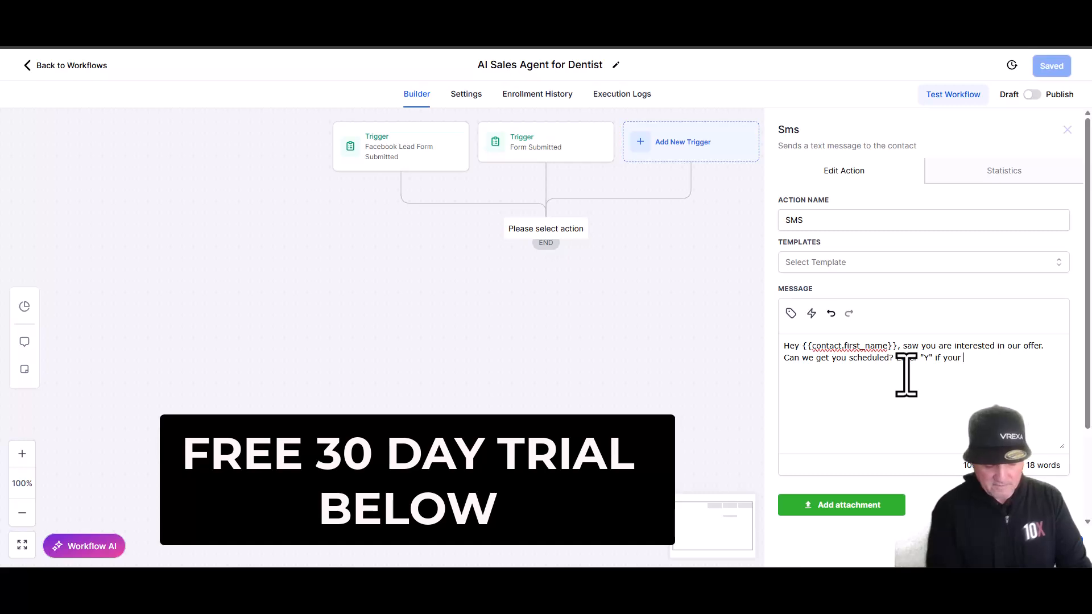
text(ready to schedule.)
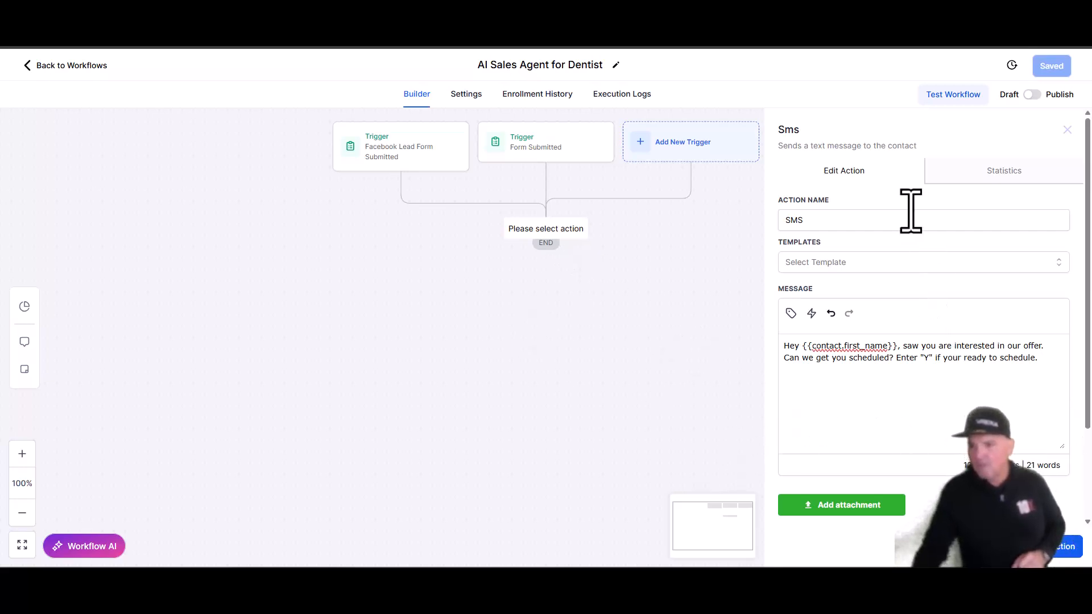
Step: Name the first text action "SMS 1st", save it, and add a Wait action below it
click(855, 221)
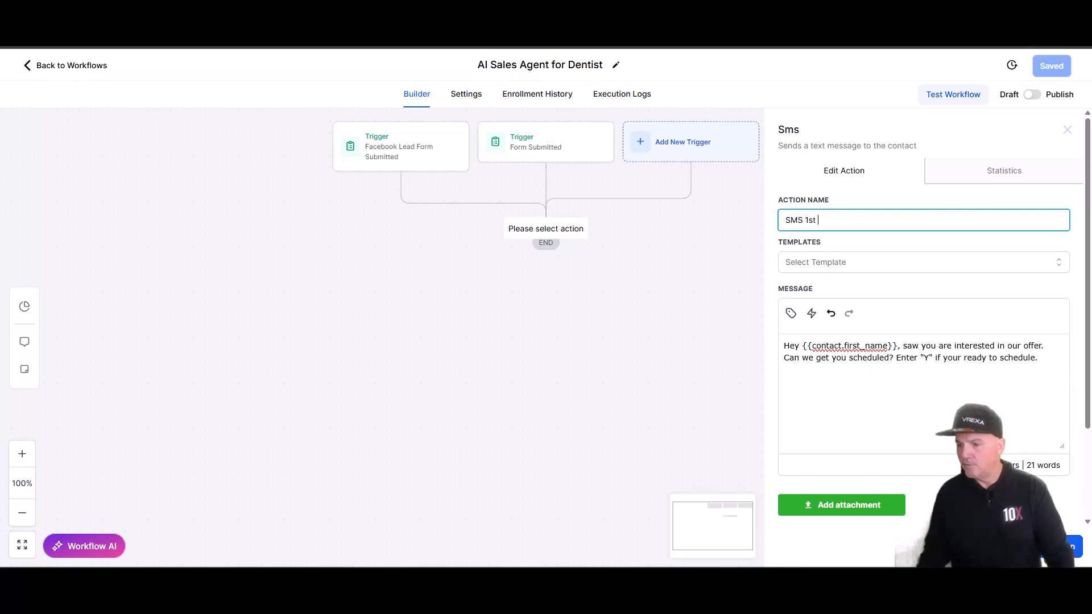
click(1052, 547)
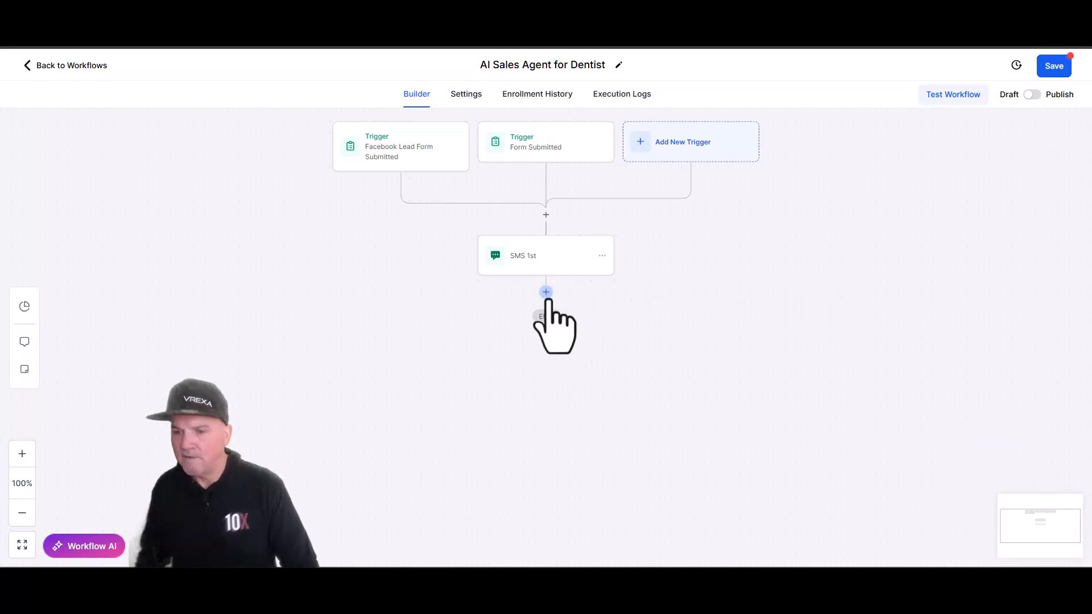
click(546, 293)
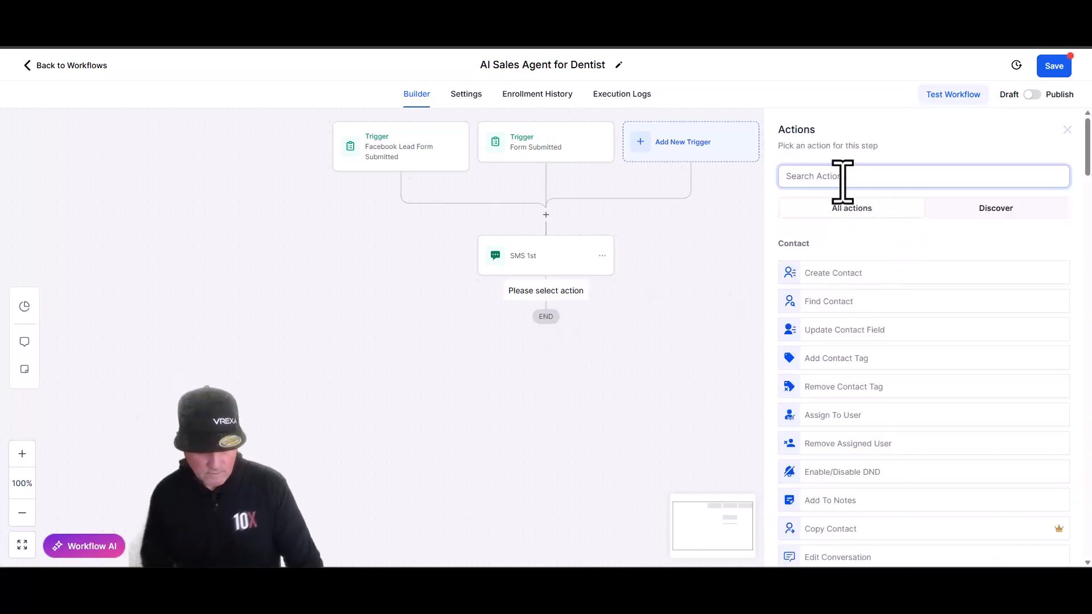
text(wait)
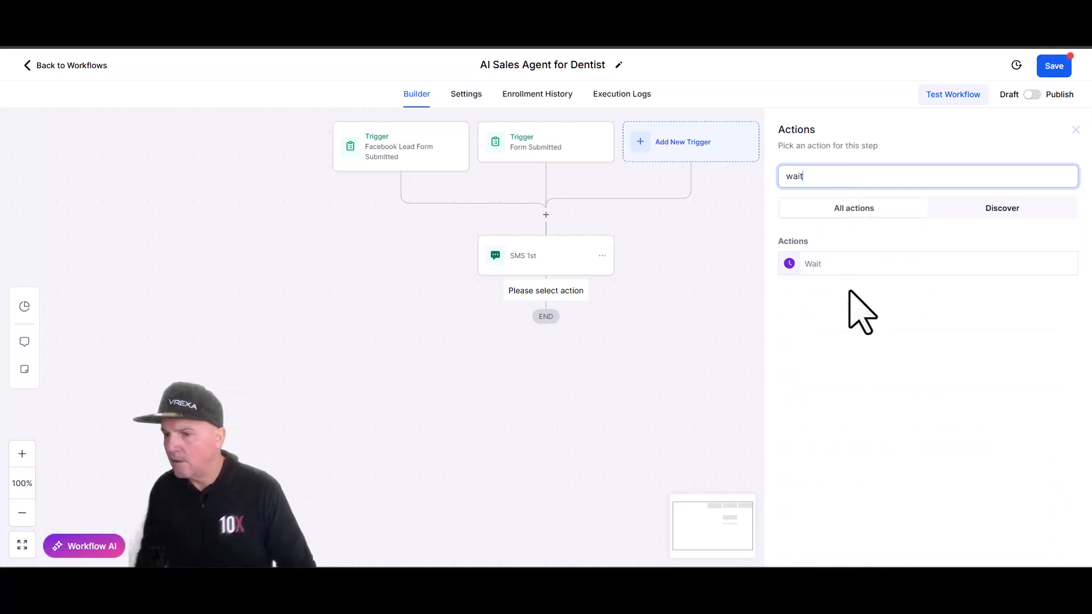
click(833, 267)
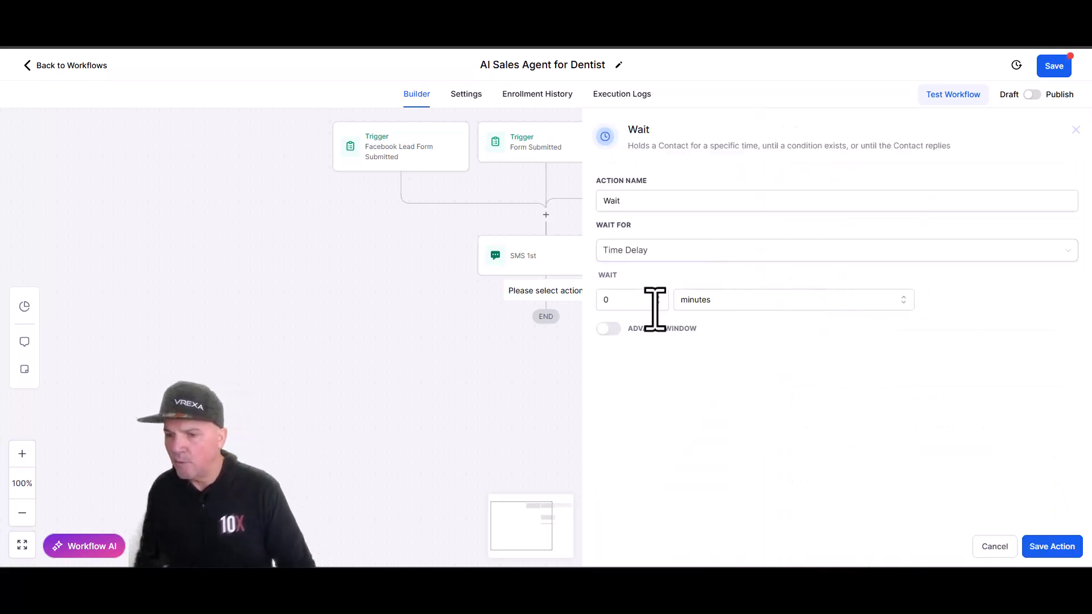
Step: Set the Wait action's time delay to 24 hours, name it "Wait 24 Hours", and save it
click(694, 308)
click(697, 345)
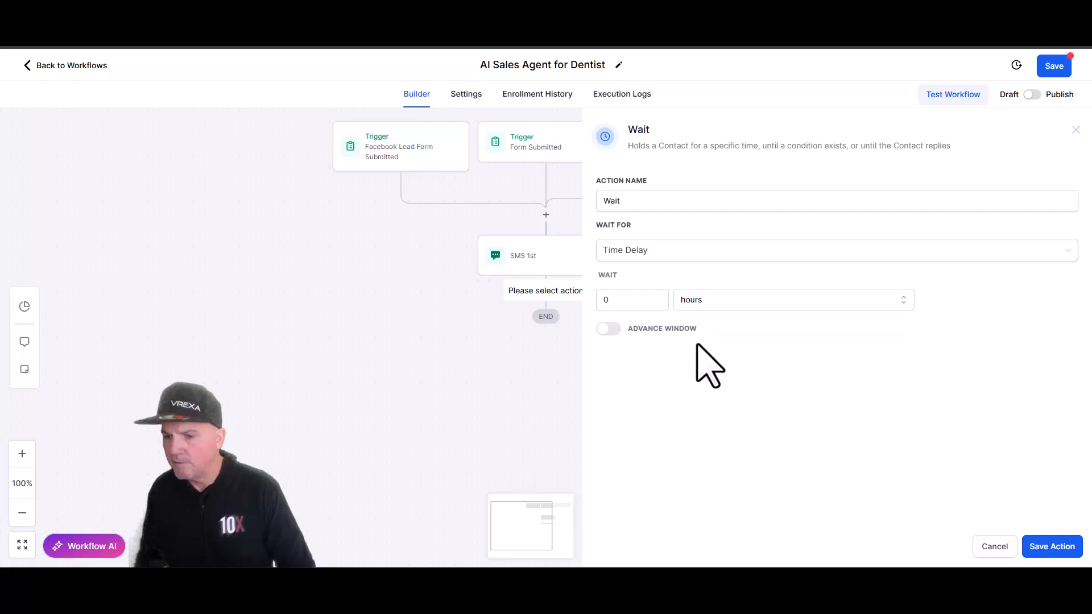
click(614, 305)
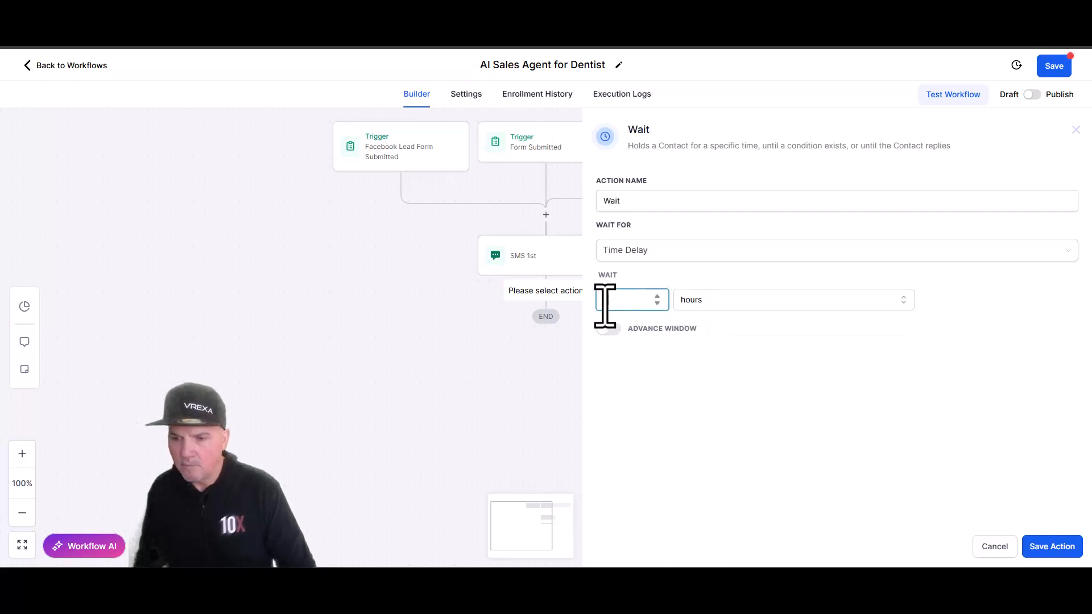
text(24)
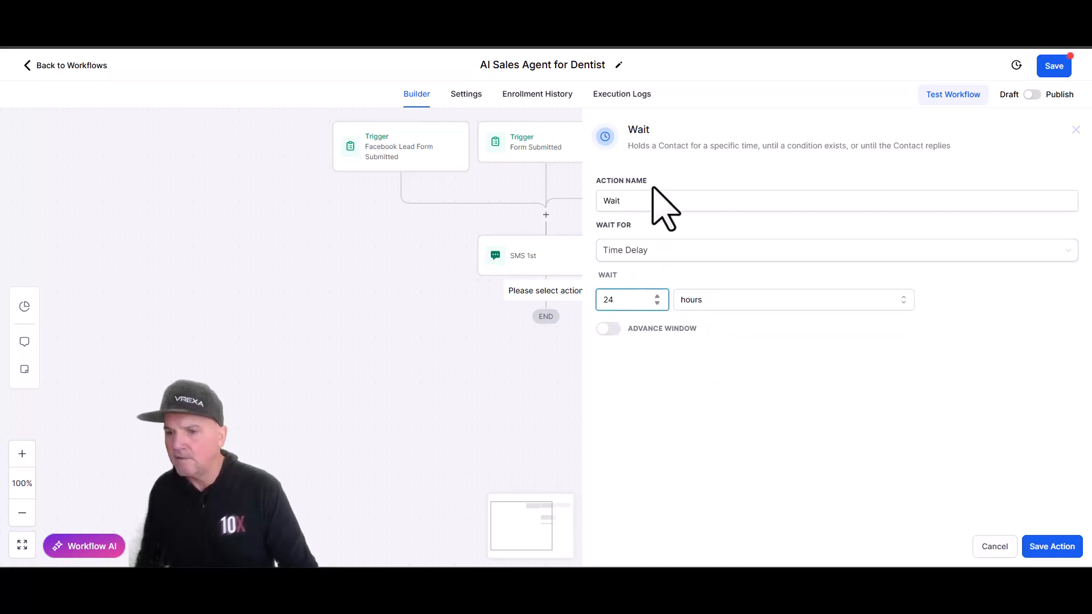
click(649, 201)
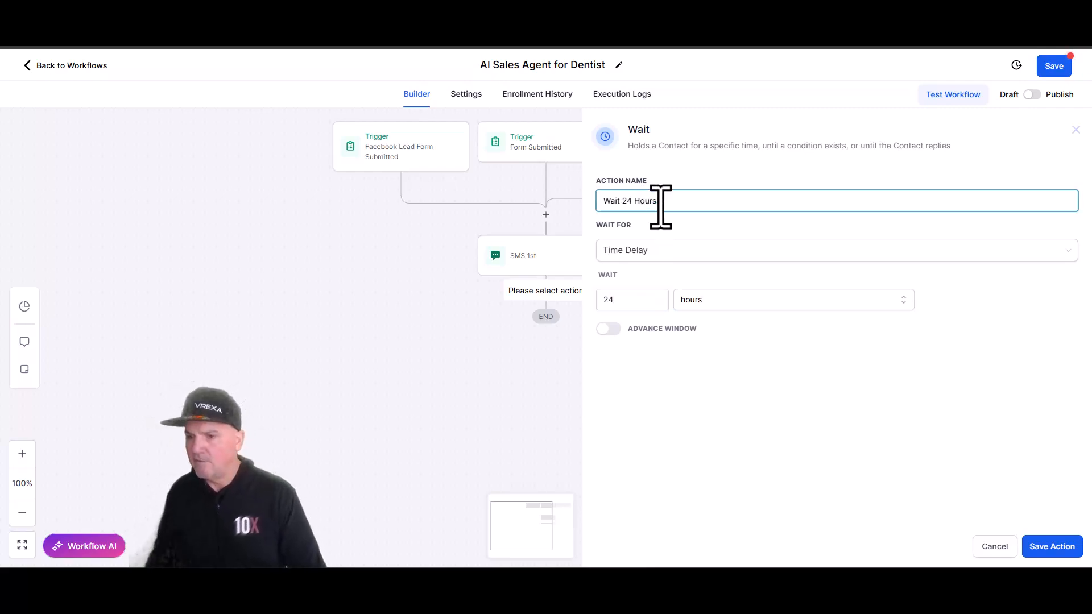
click(1044, 549)
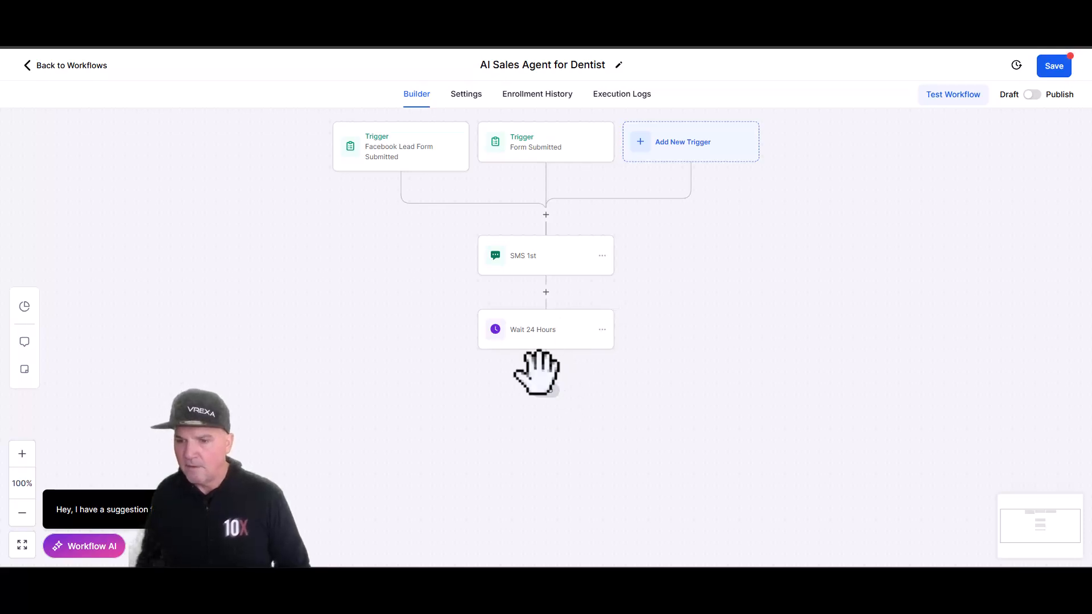
Step: Add a Send SMS action after the wait with the message "We didn't hear from you yesterday can we get your scheduled today?"
click(546, 366)
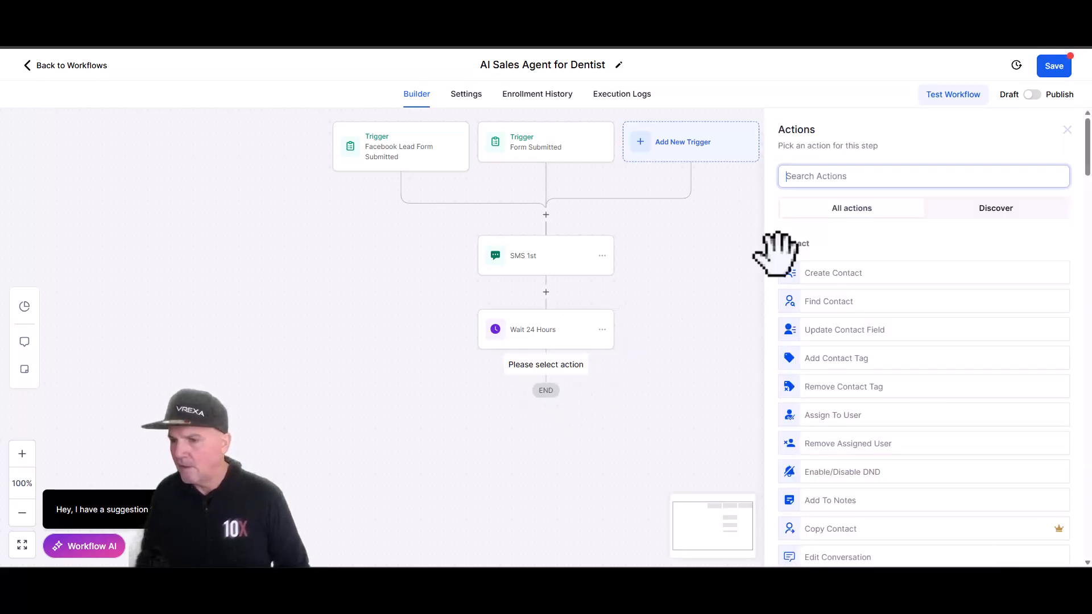
text(sms)
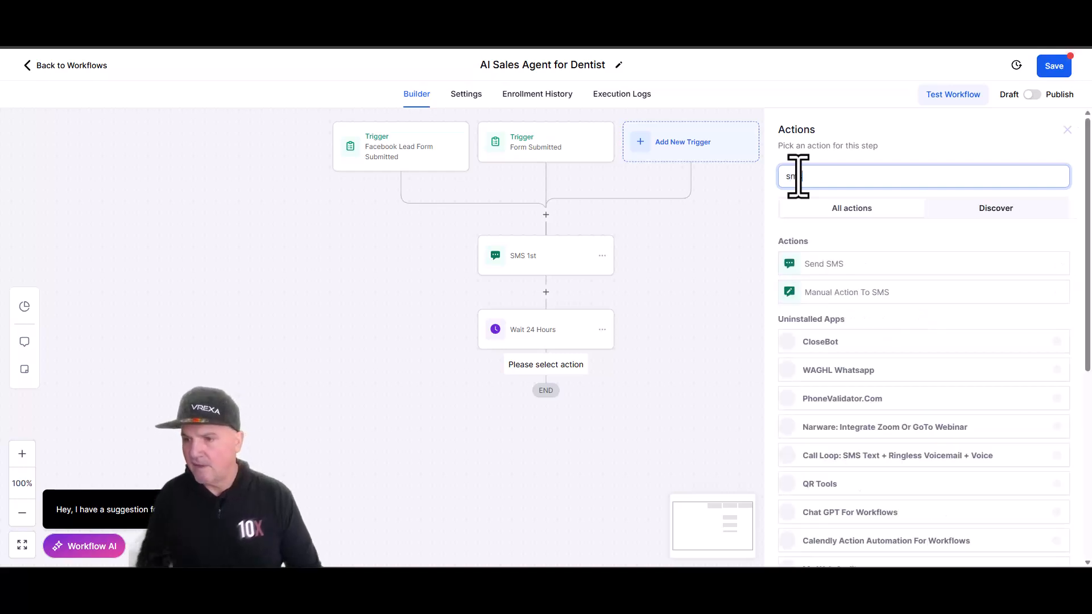
click(832, 268)
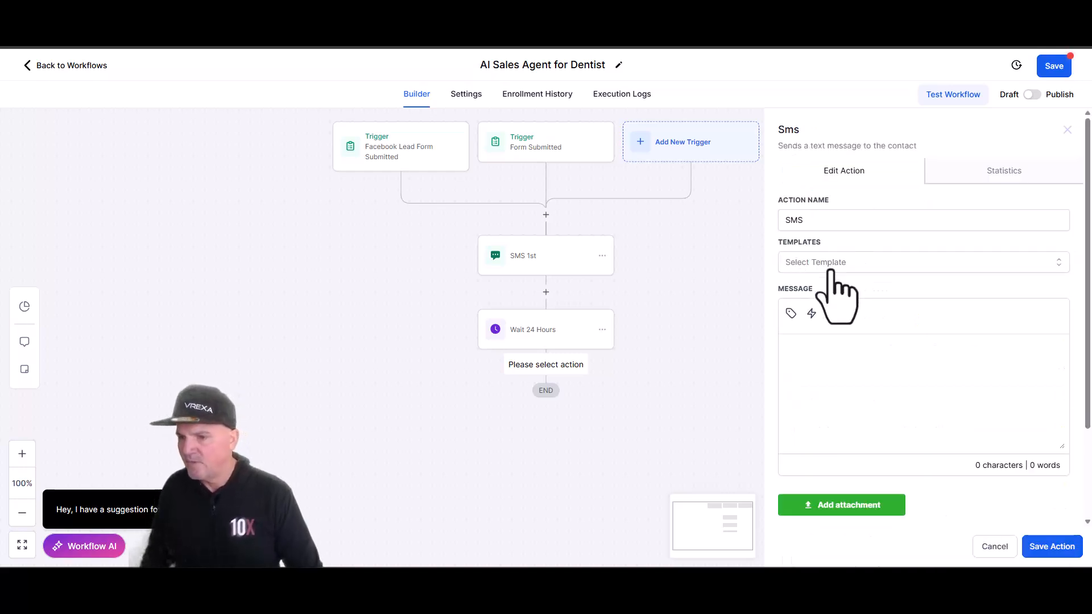
click(815, 350)
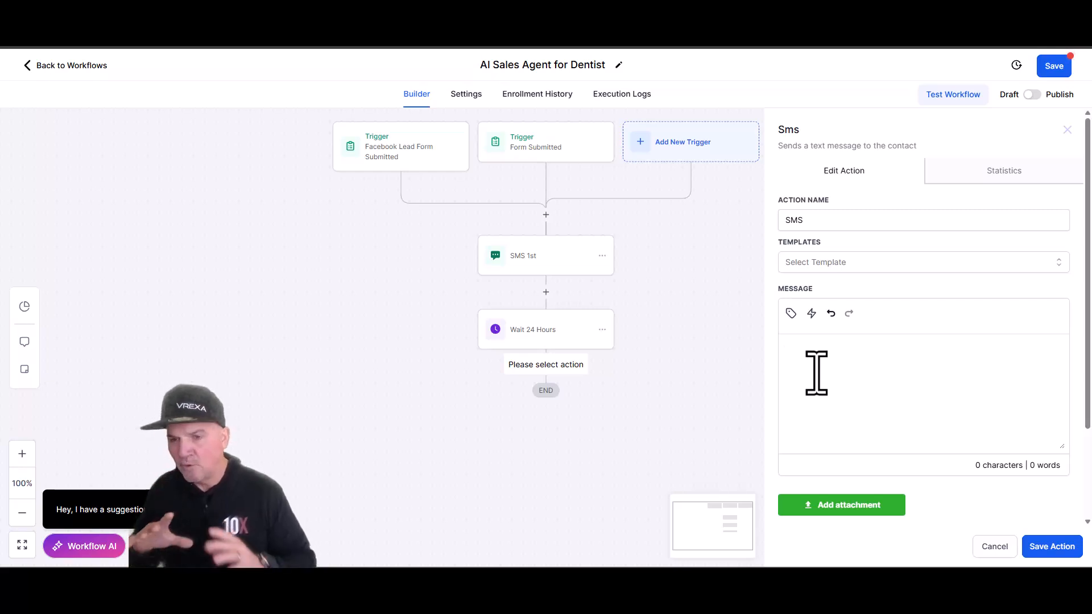
text(We didn)
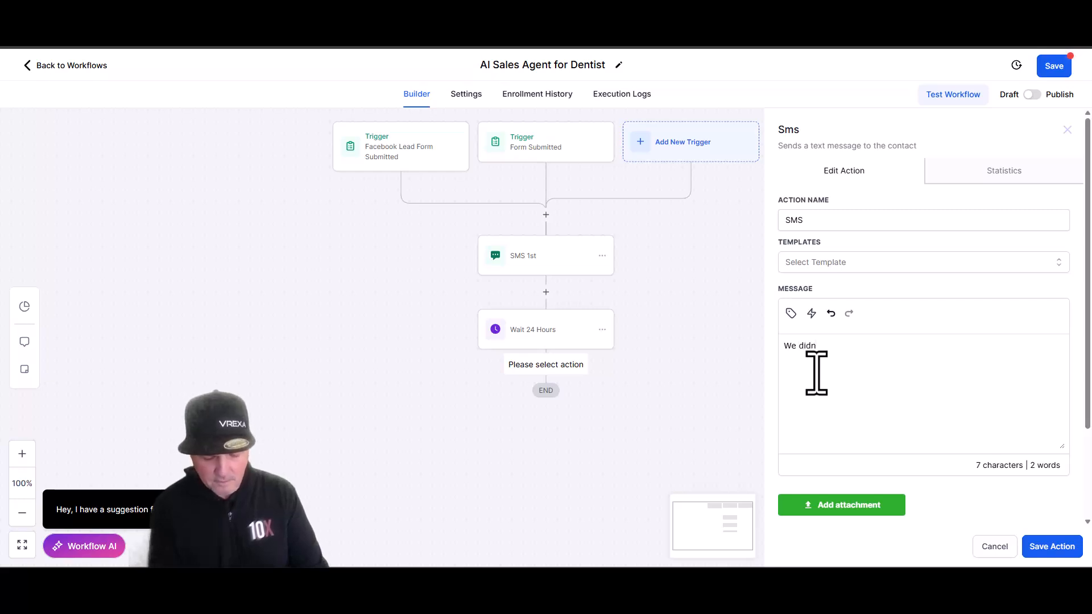
text('t from you yesterday can we get your scheduled today?)
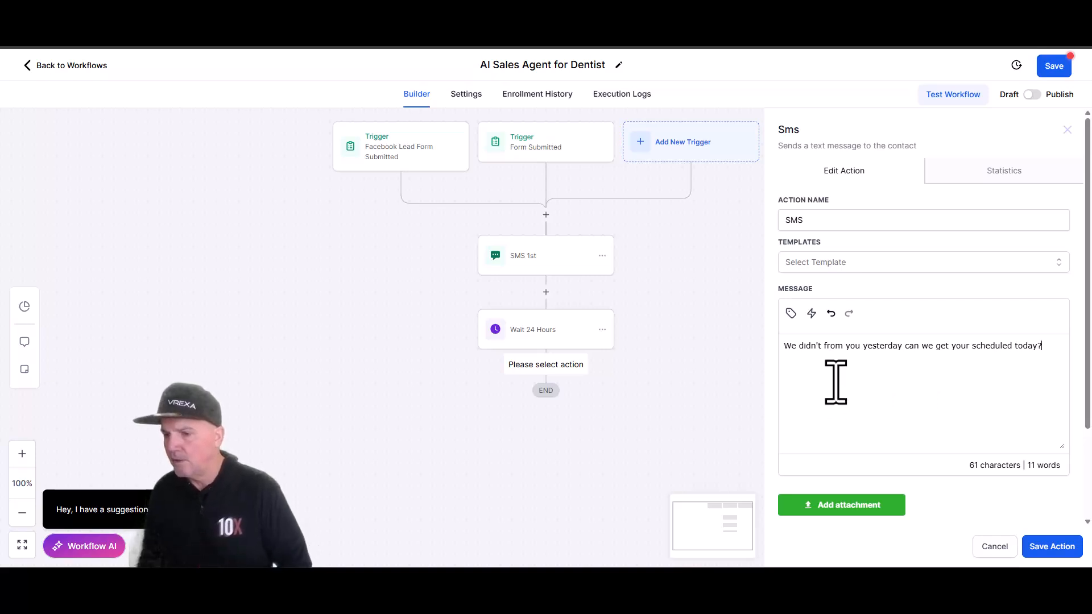
click(825, 348)
text(hear)
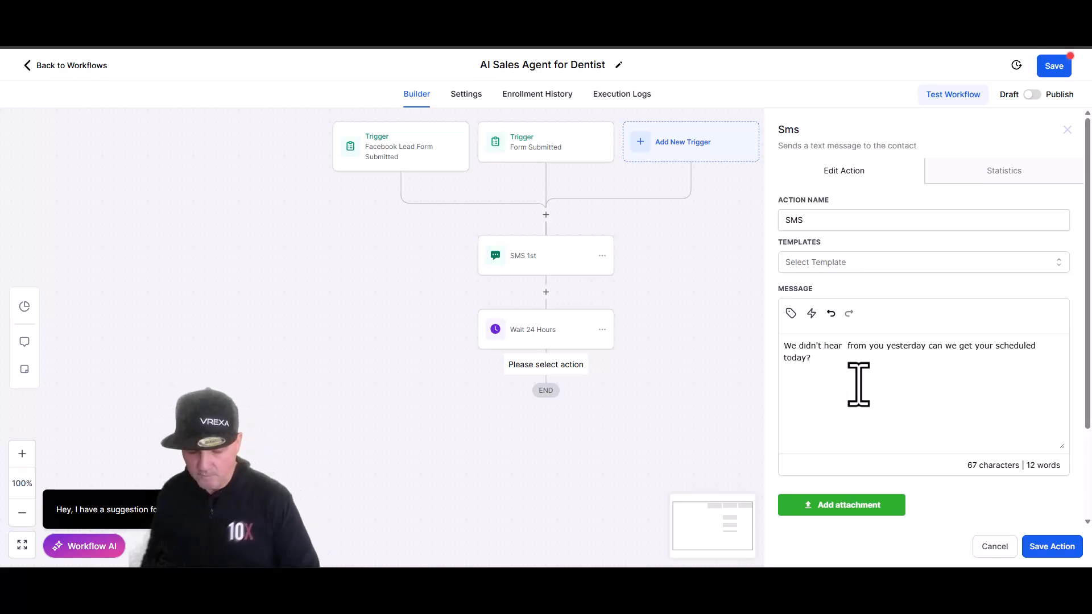
key(BackSpace)
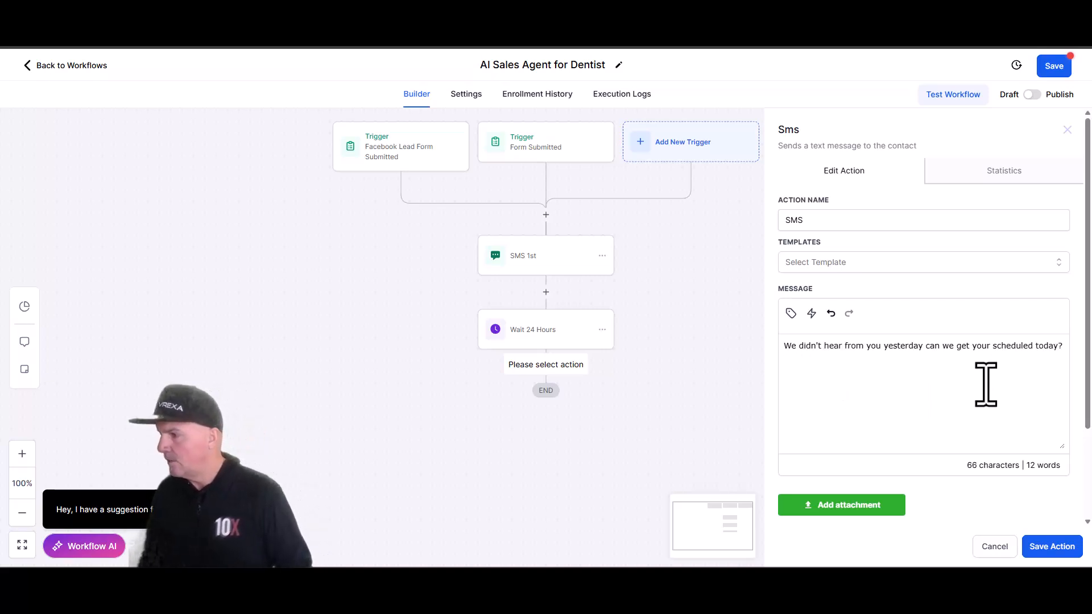
Step: Insert "This ABC Dental," at the beginning of the follow-up SMS message
click(789, 348)
text(This)
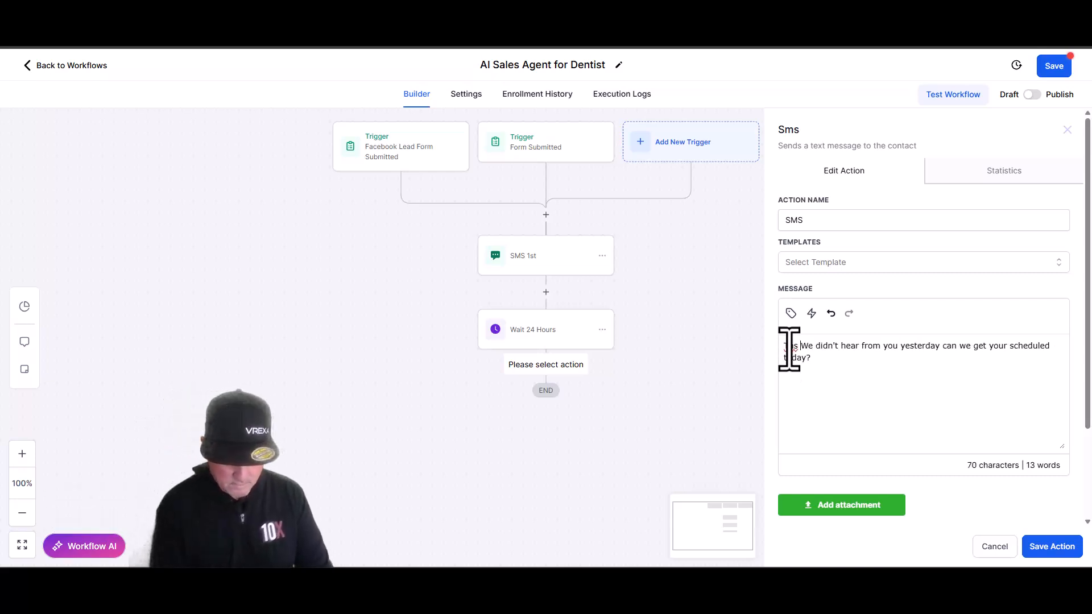
key(BackSpace)
key(BackSpace)
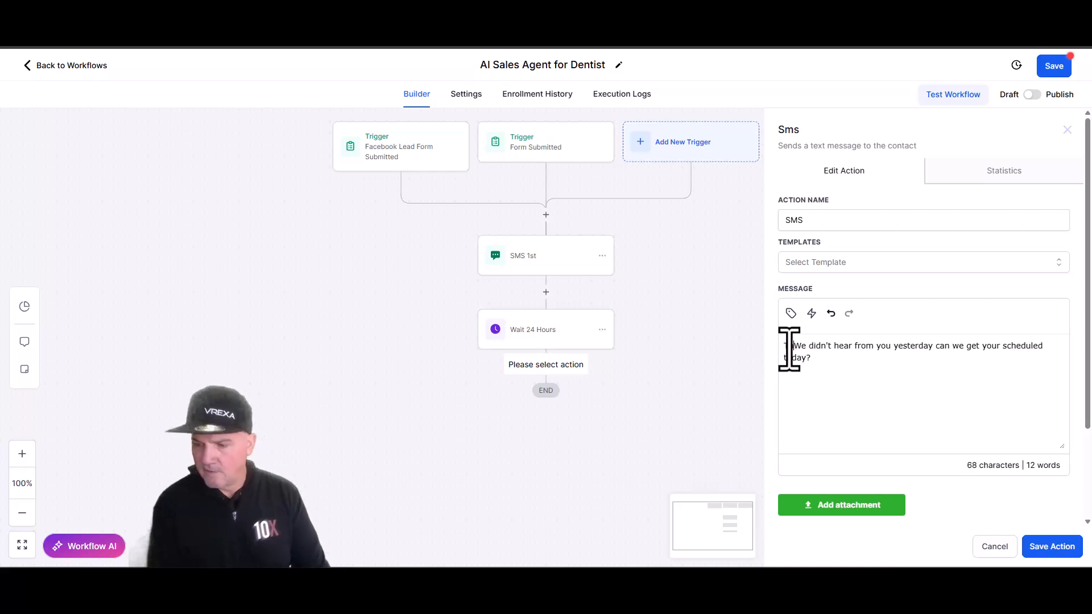
text(is ABC)
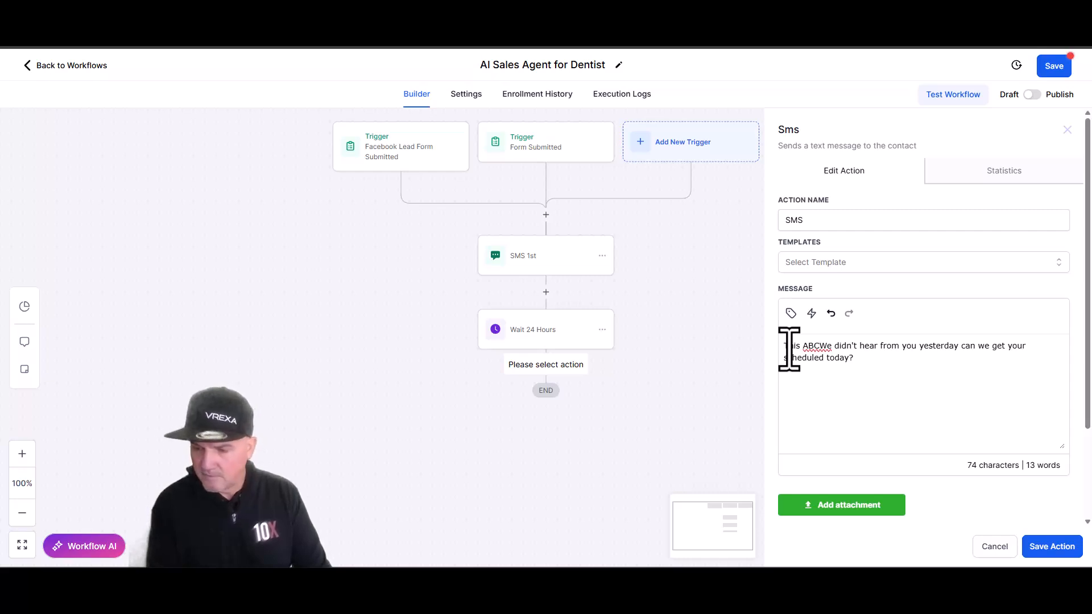
text(Denta)
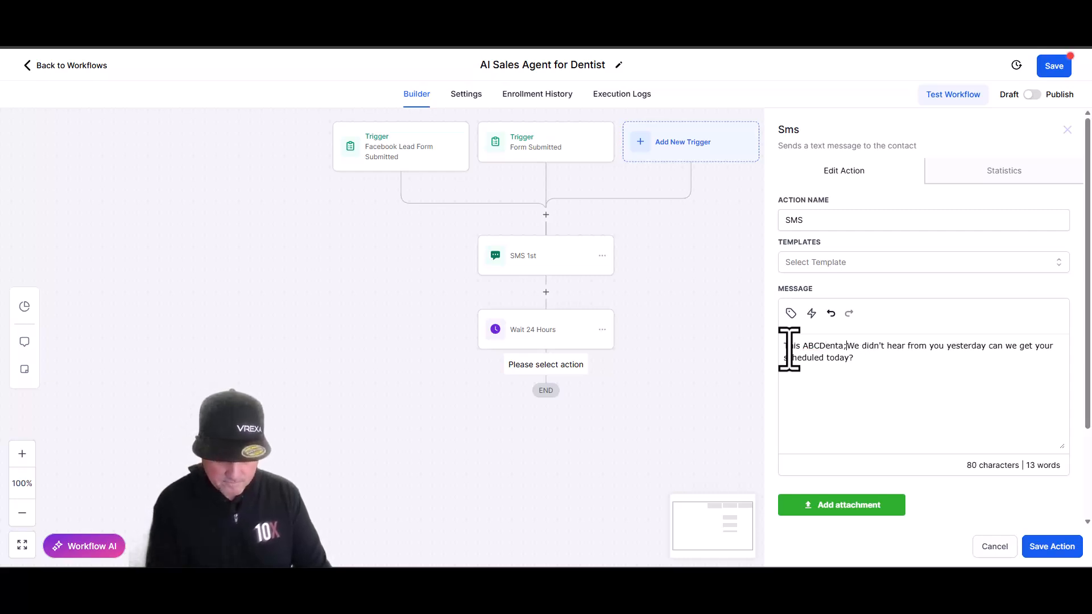
text(l,)
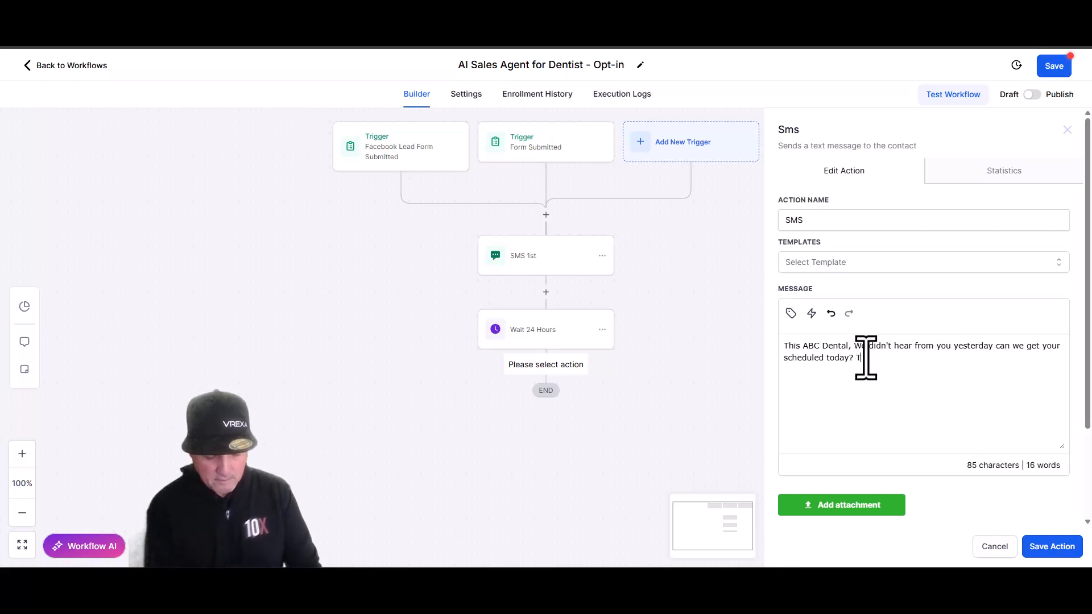
Step: Append "To get 10% off schedule today!" to the follow-up SMS message and save the action
text(get)
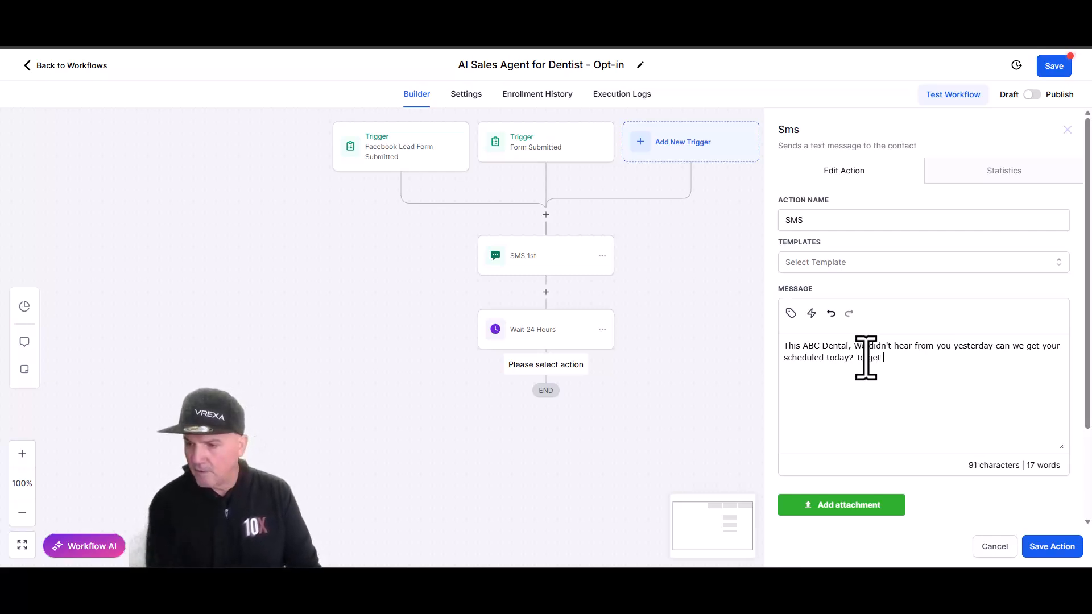
text( 10% o)
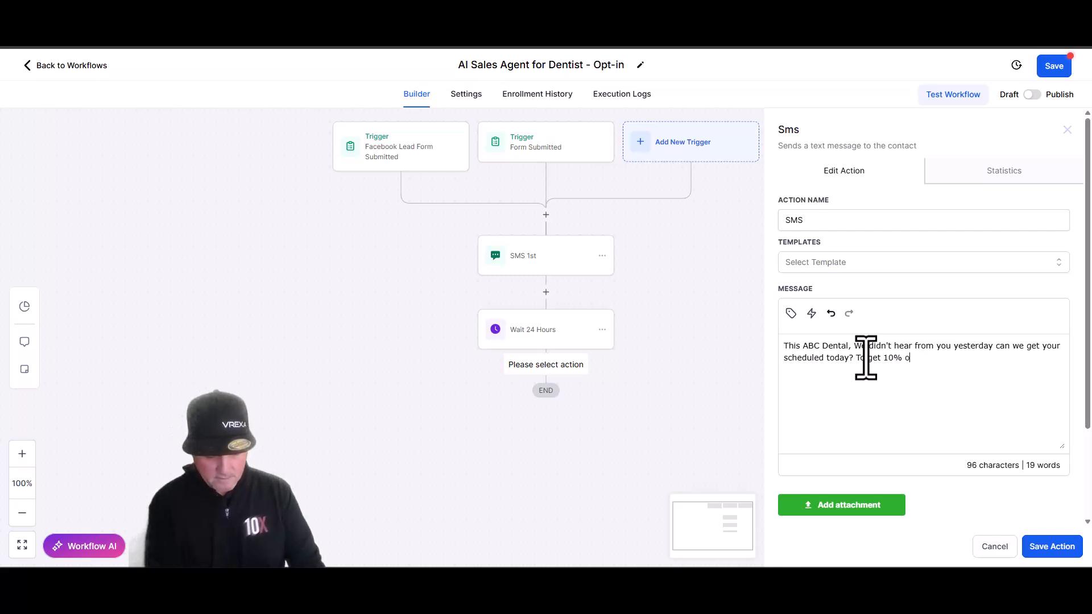
text(ff sch)
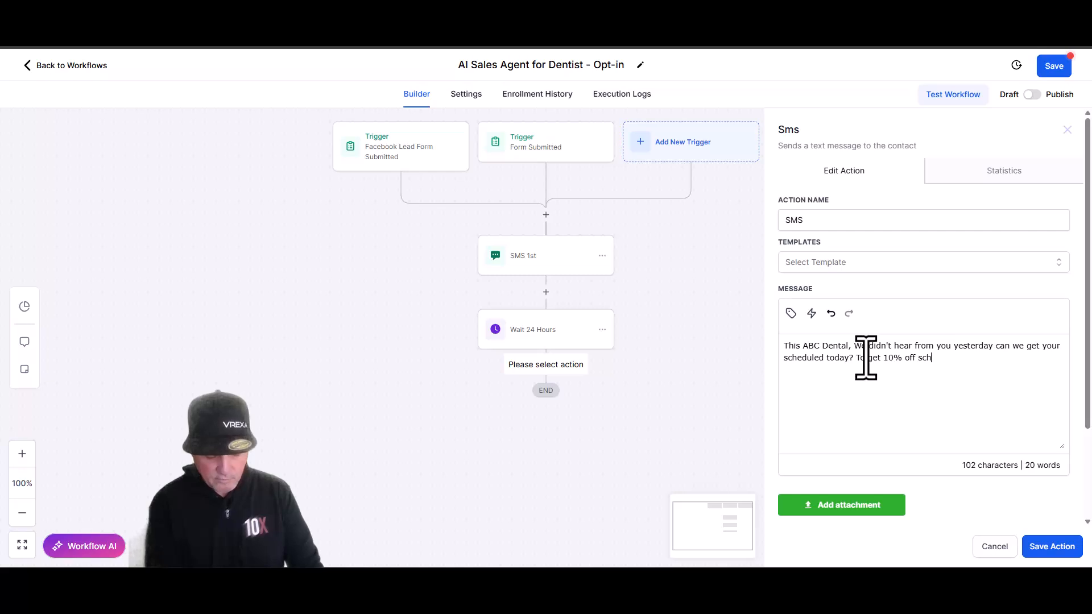
text(edule today!)
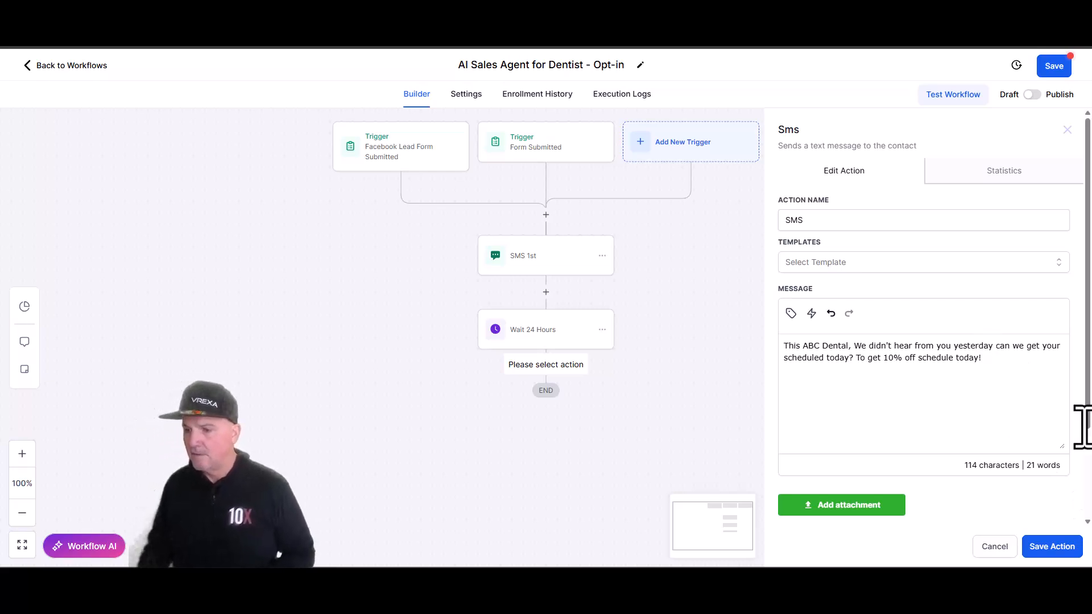
click(1053, 547)
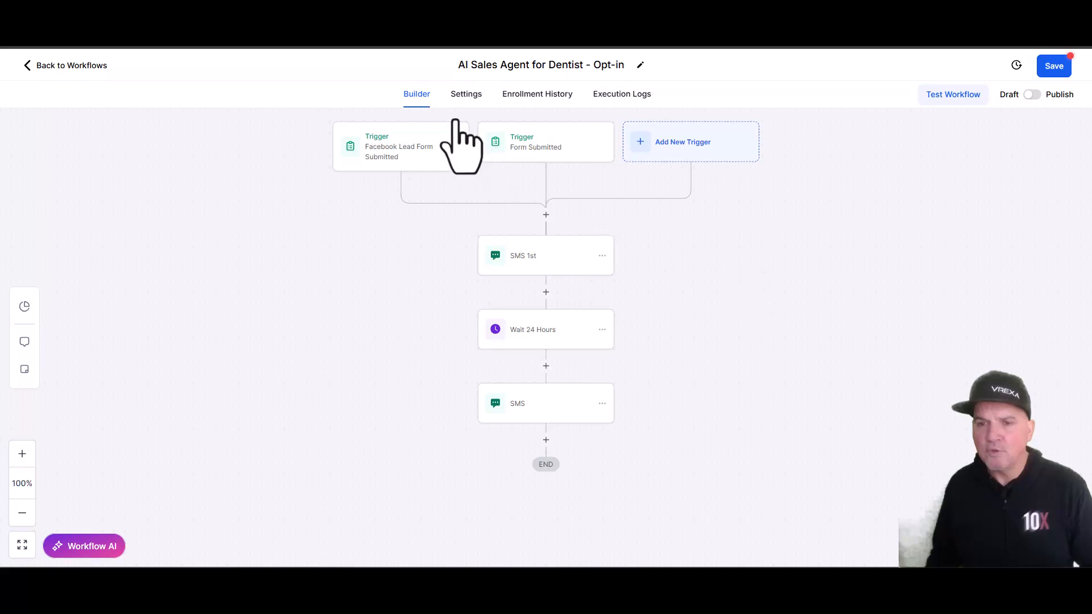
Step: Enable Stop on response in the workflow settings and return to the workflow builder
click(466, 96)
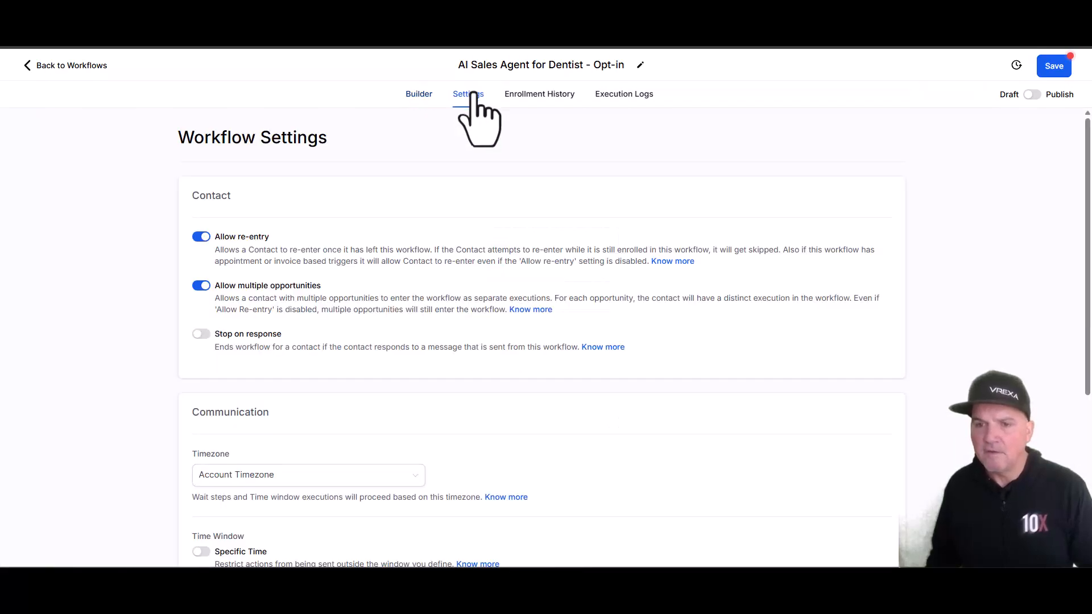
click(201, 335)
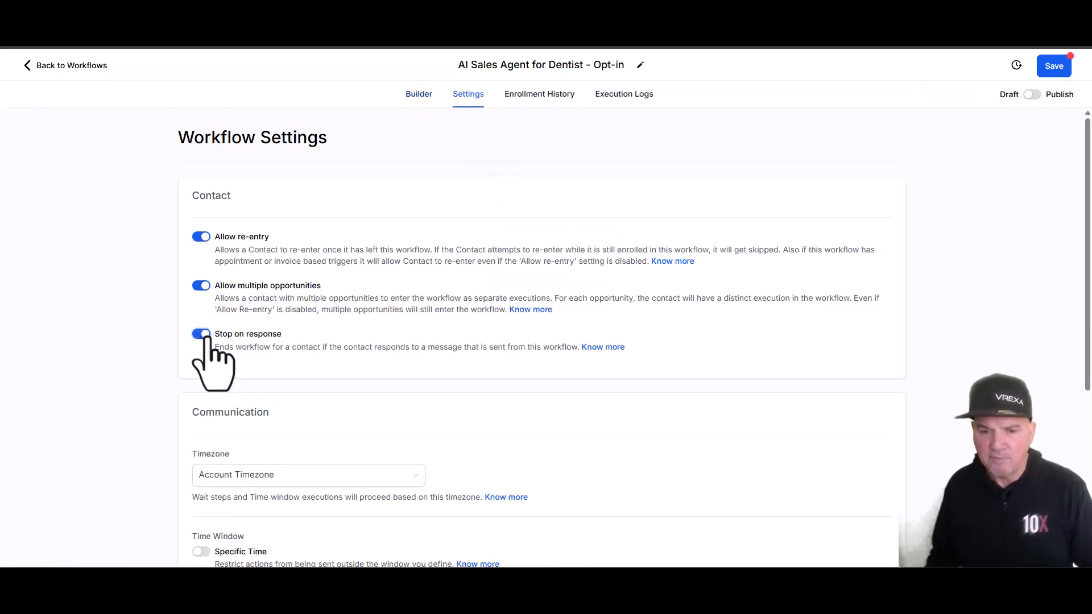
click(419, 102)
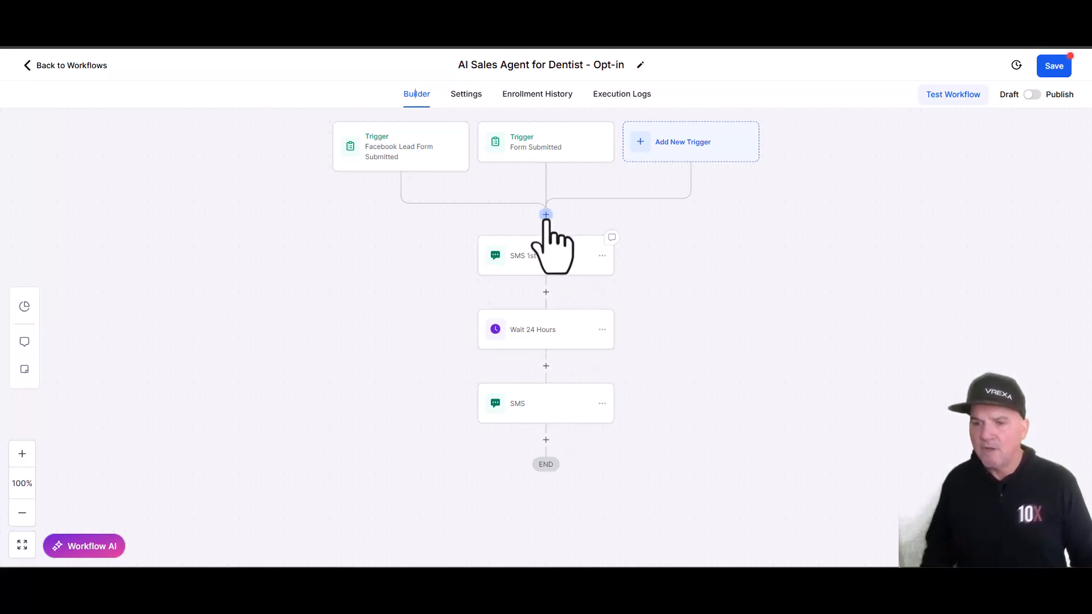
Step: Insert an Add Contact Tag action with the new tag "autobot" before the first SMS, and save the workflow
click(546, 215)
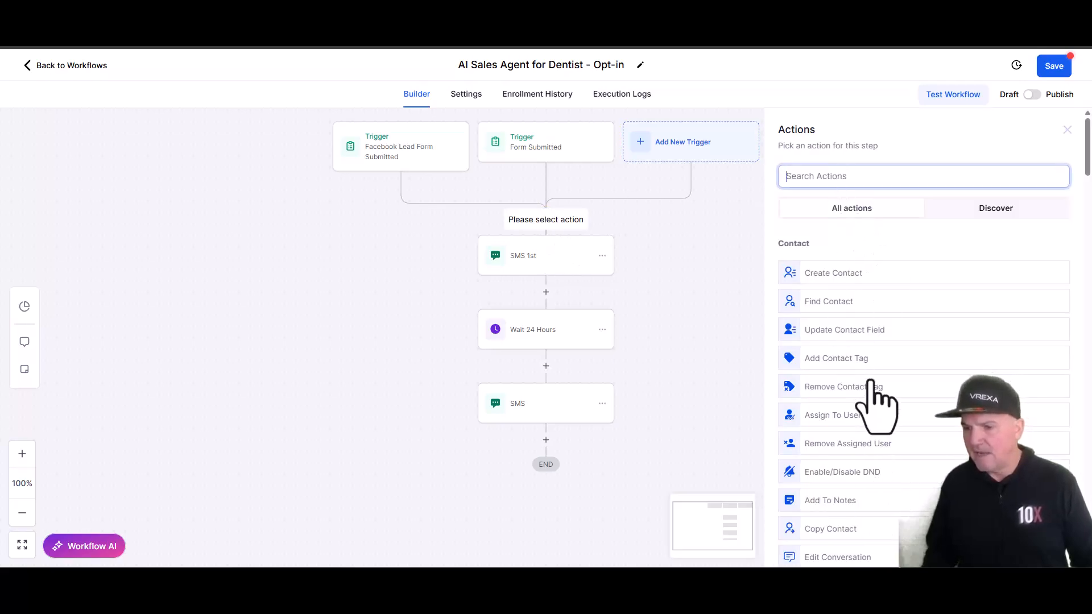
click(853, 359)
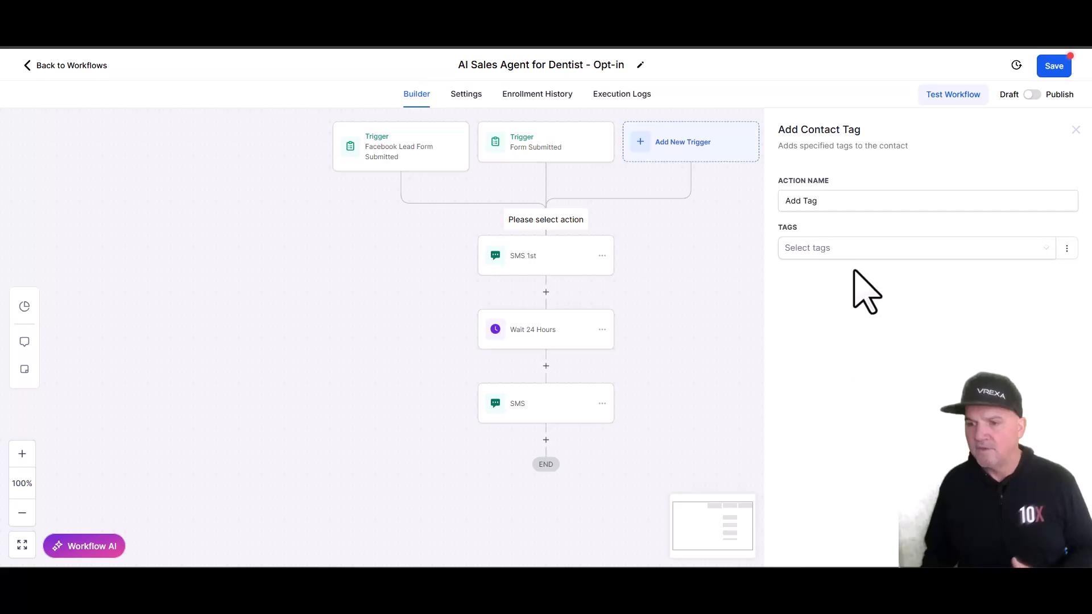
click(817, 250)
text(autobot)
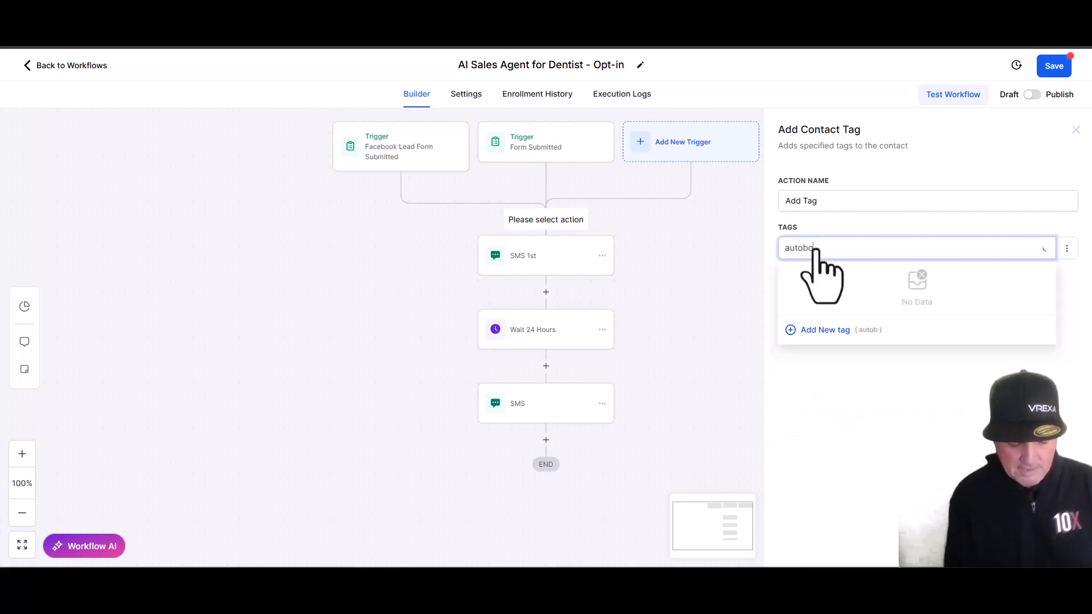
click(829, 334)
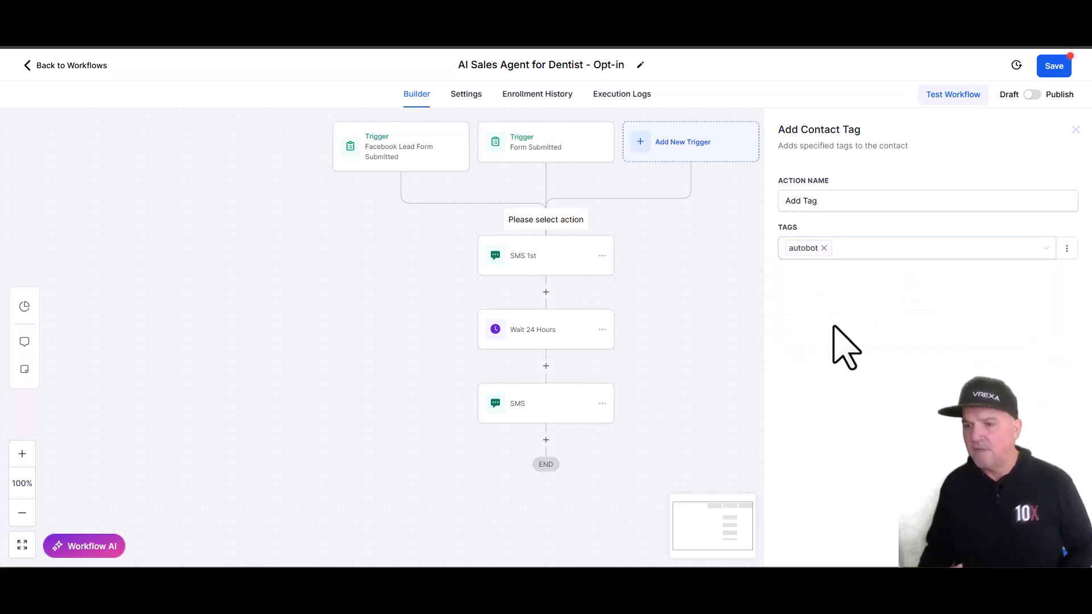
click(1045, 548)
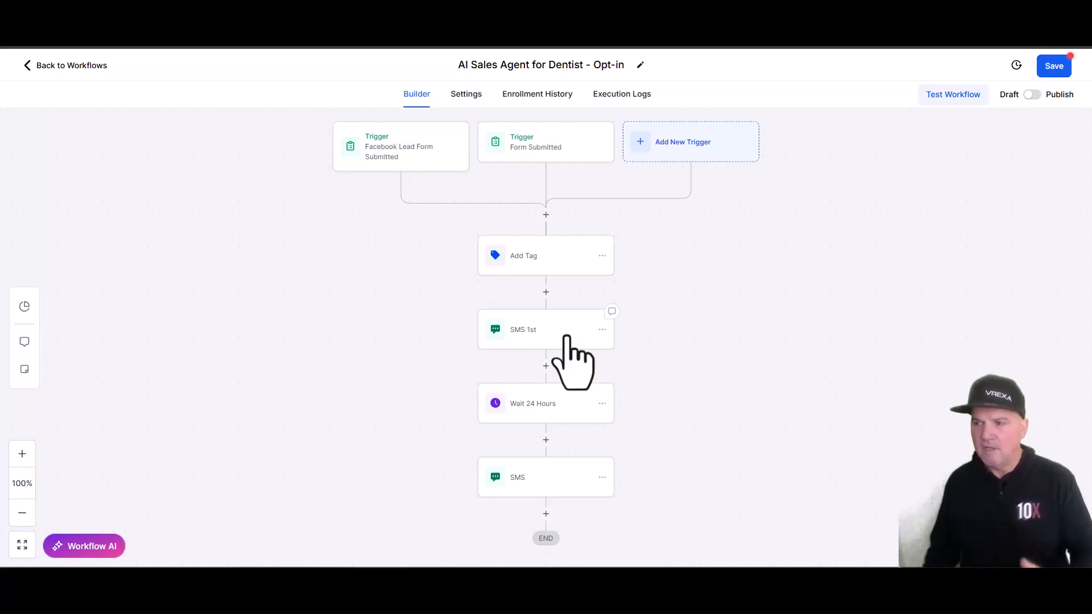
click(1056, 66)
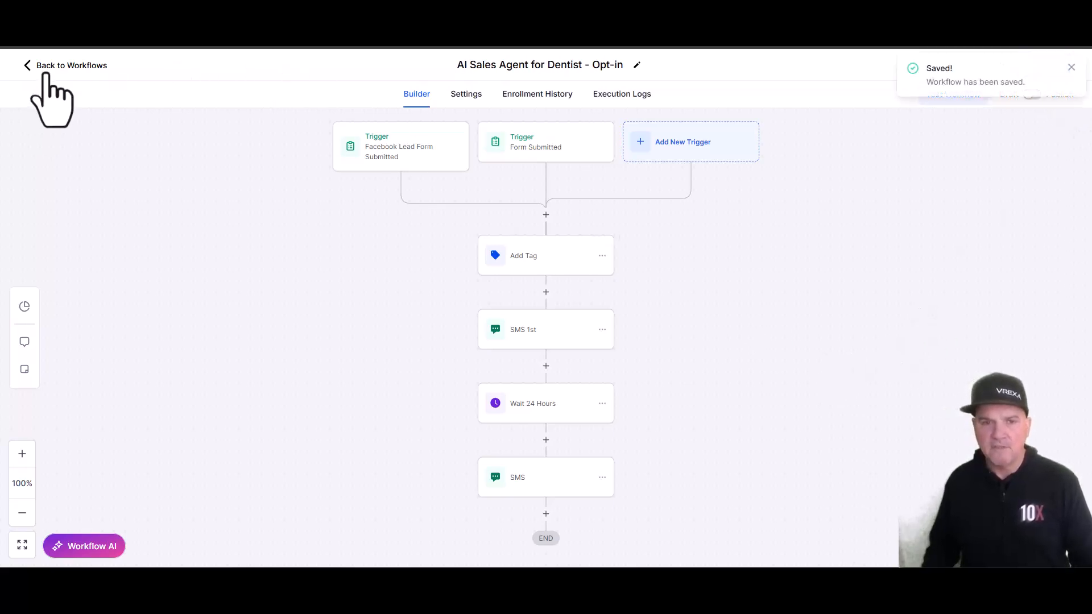
Step: Publish the "AI Sales Agent for Dentist - Opt-in" workflow, save it and return to the workflow list
click(46, 73)
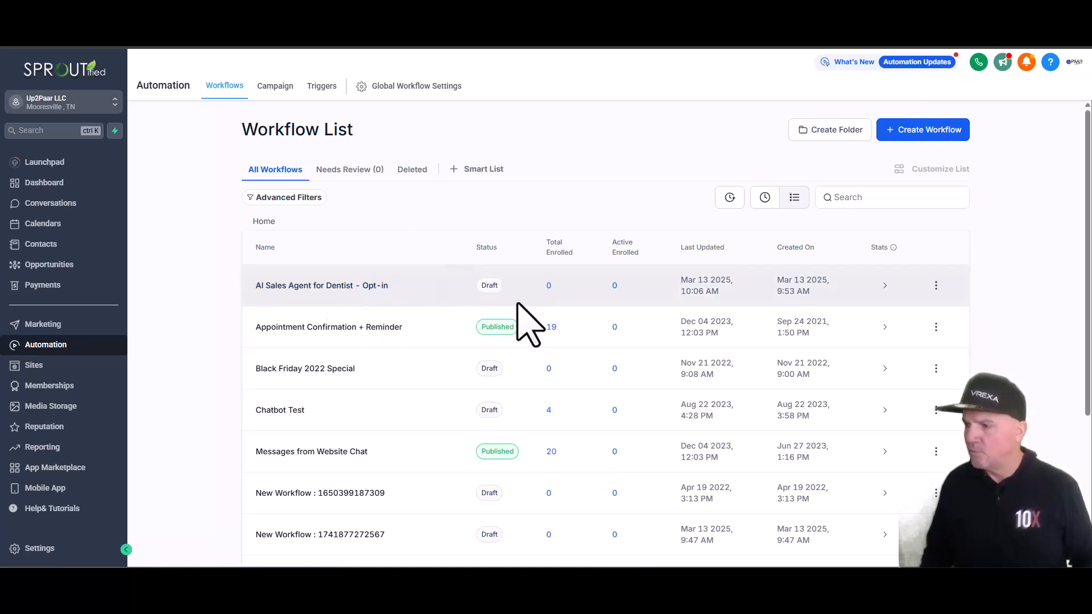
click(341, 287)
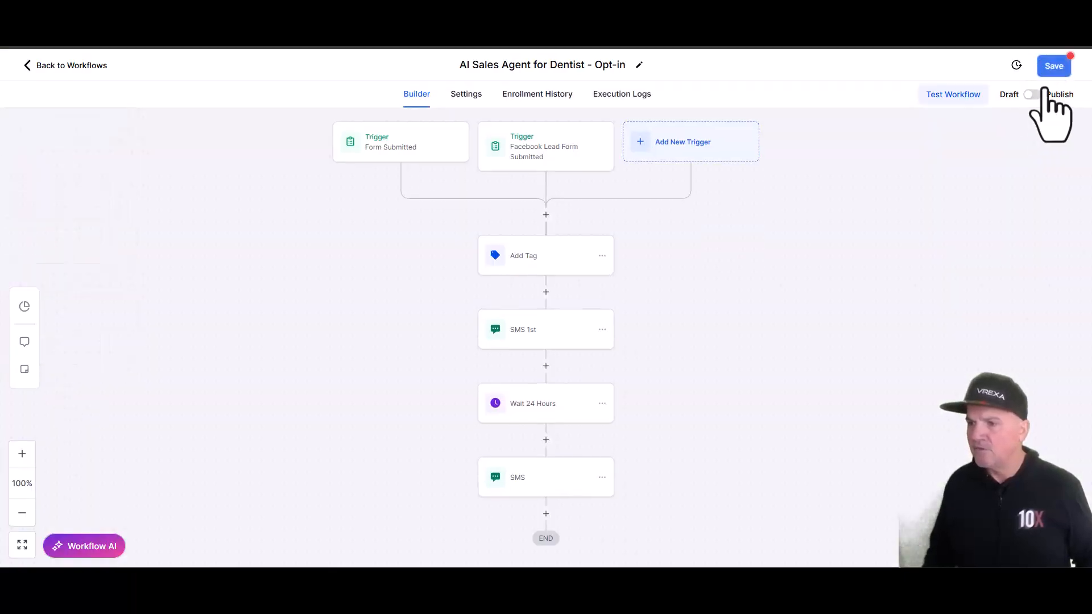
click(1034, 94)
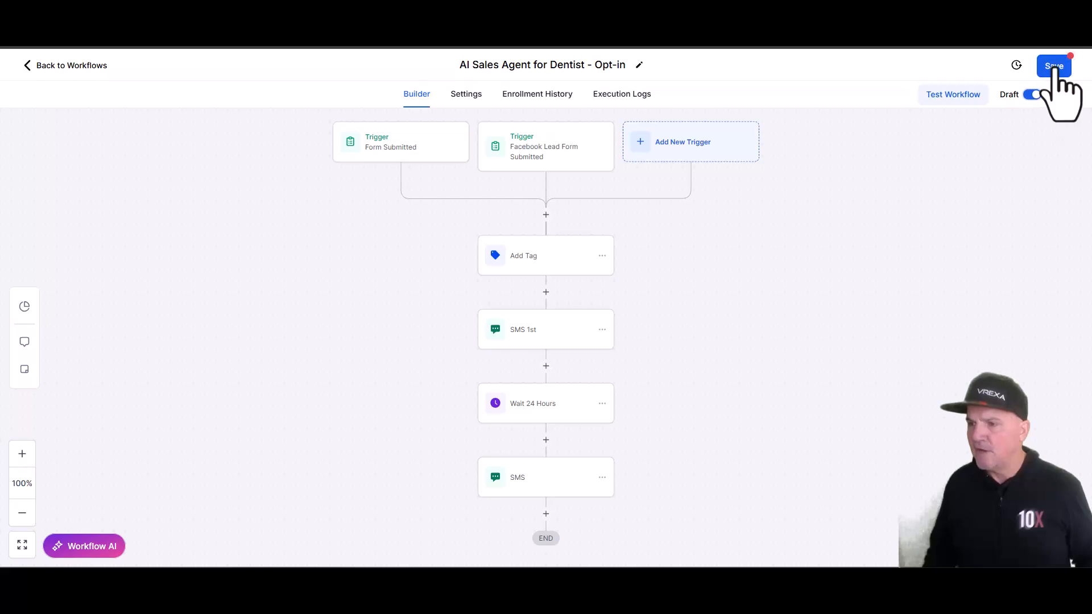
click(1055, 67)
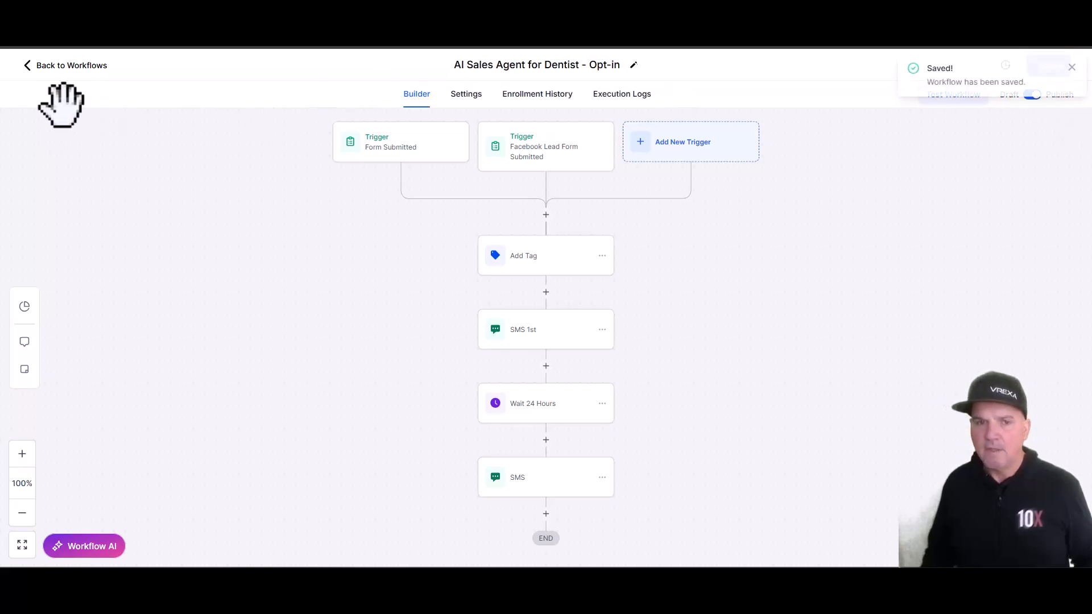
click(64, 71)
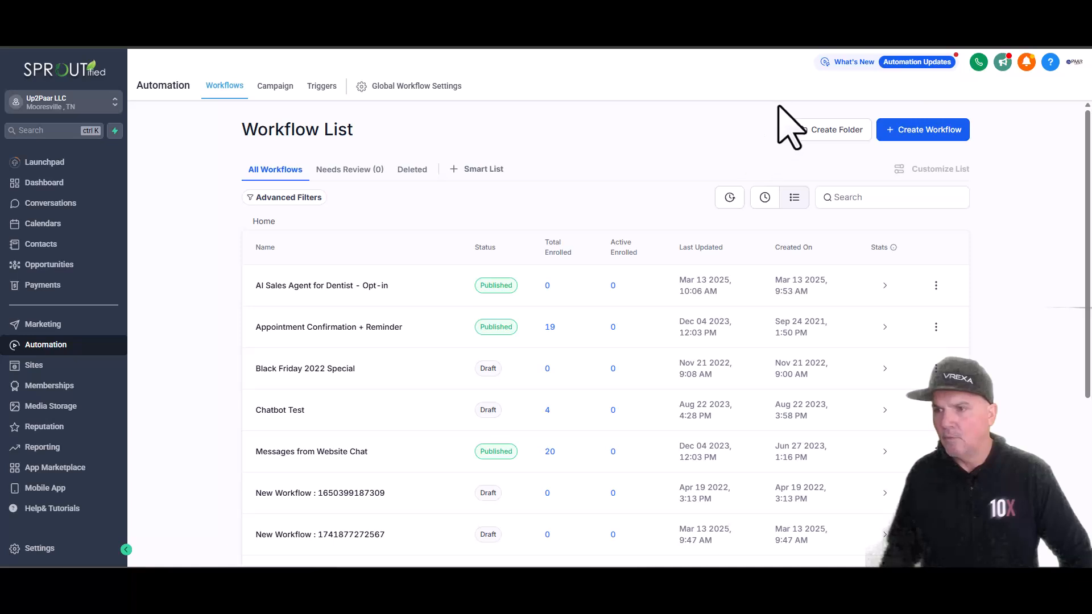
Step: Create a new workflow from scratch and name it "AI Bot for Dentist"
click(915, 130)
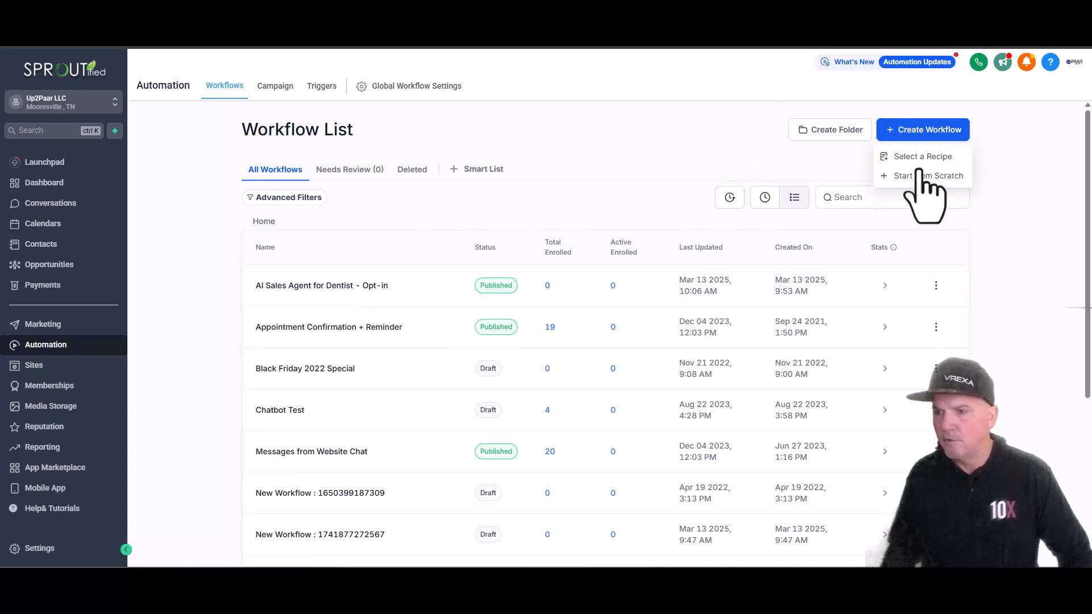
click(944, 181)
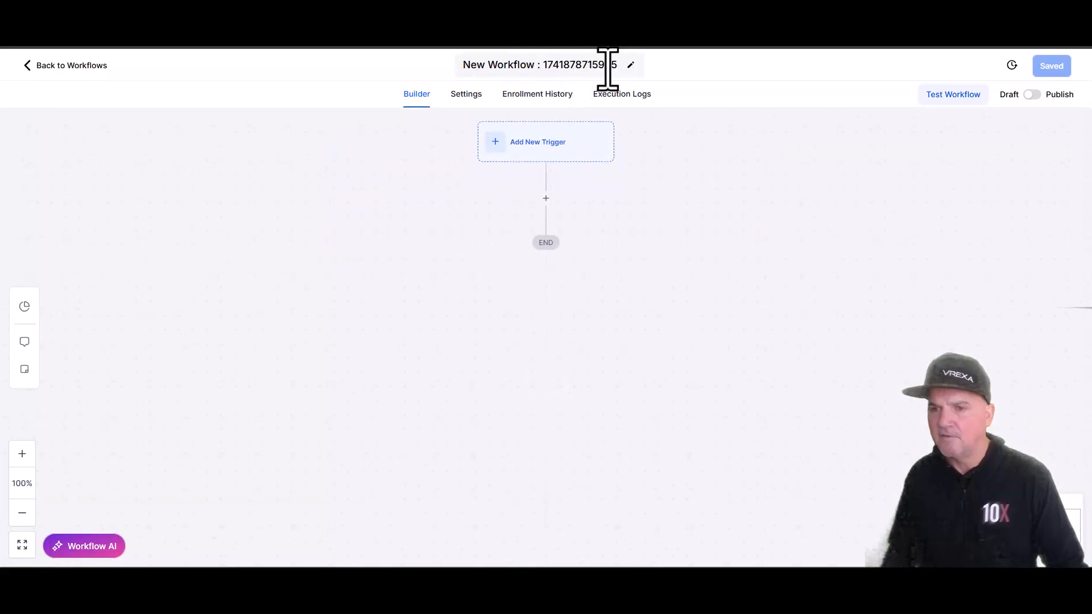
drag(621, 69, 439, 71)
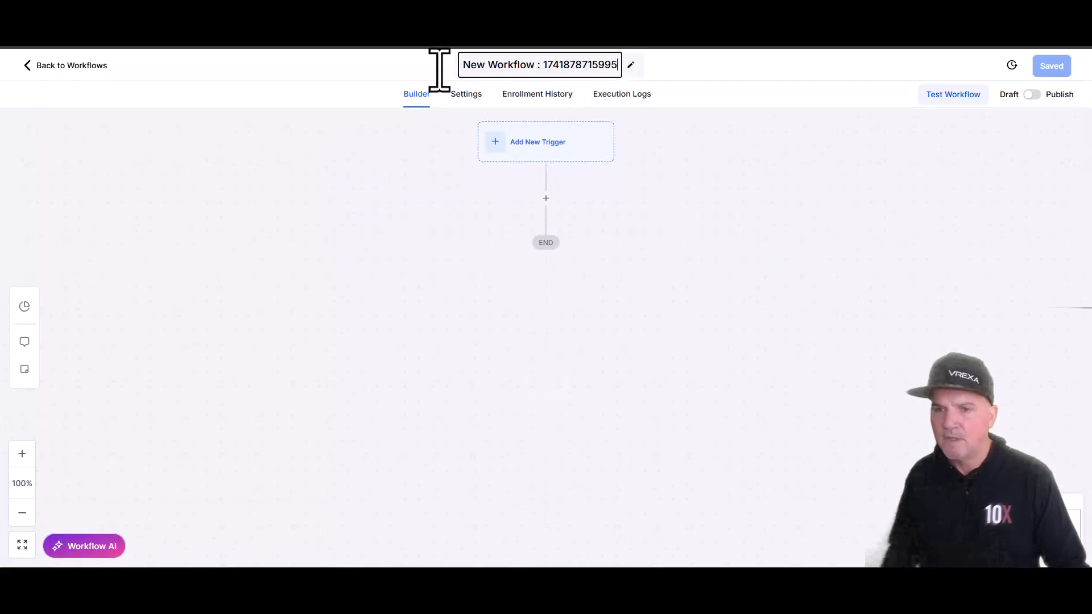
text(AI)
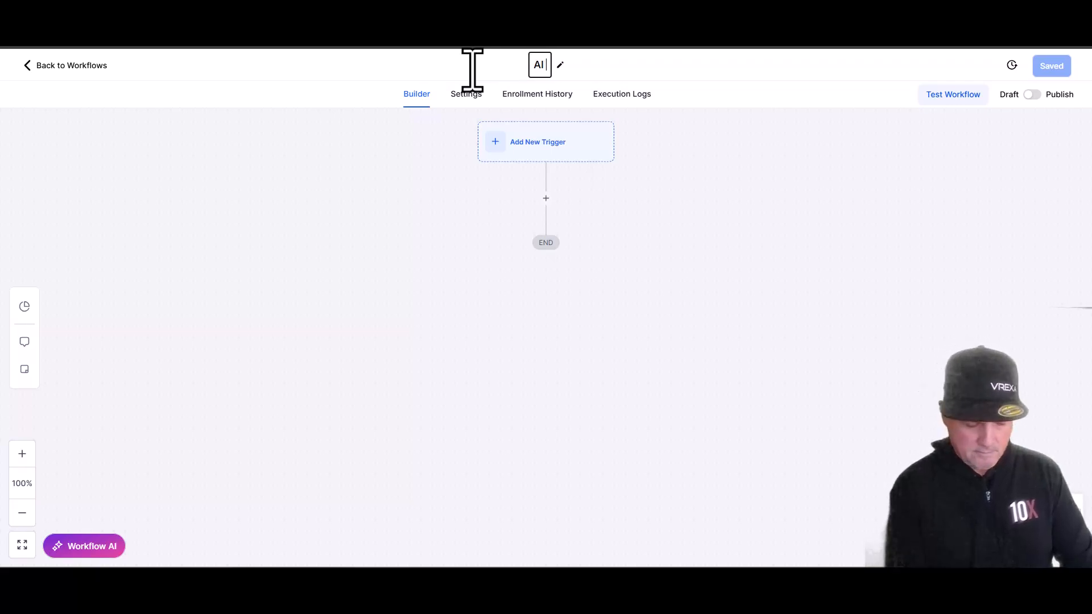
text(Bot for Dentist)
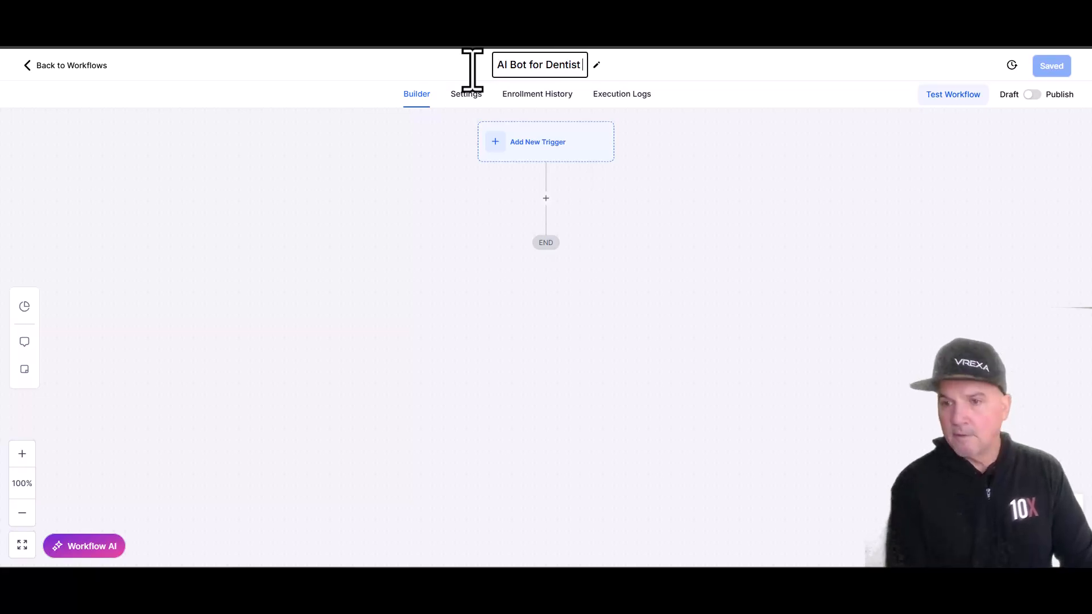
click(743, 236)
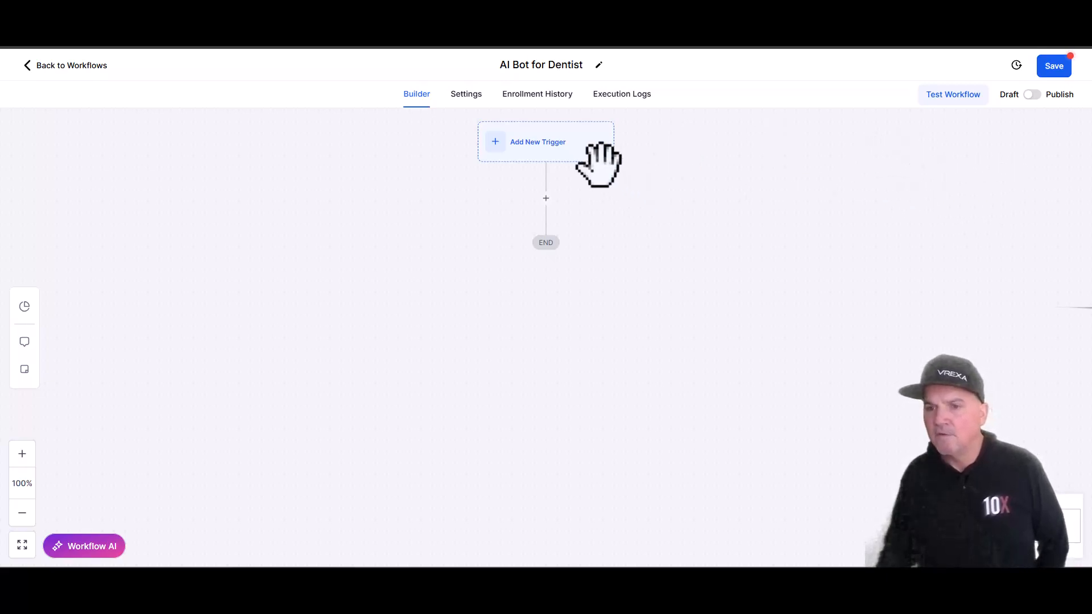
Step: Choose Customer Replied as the trigger for the new workflow
click(537, 149)
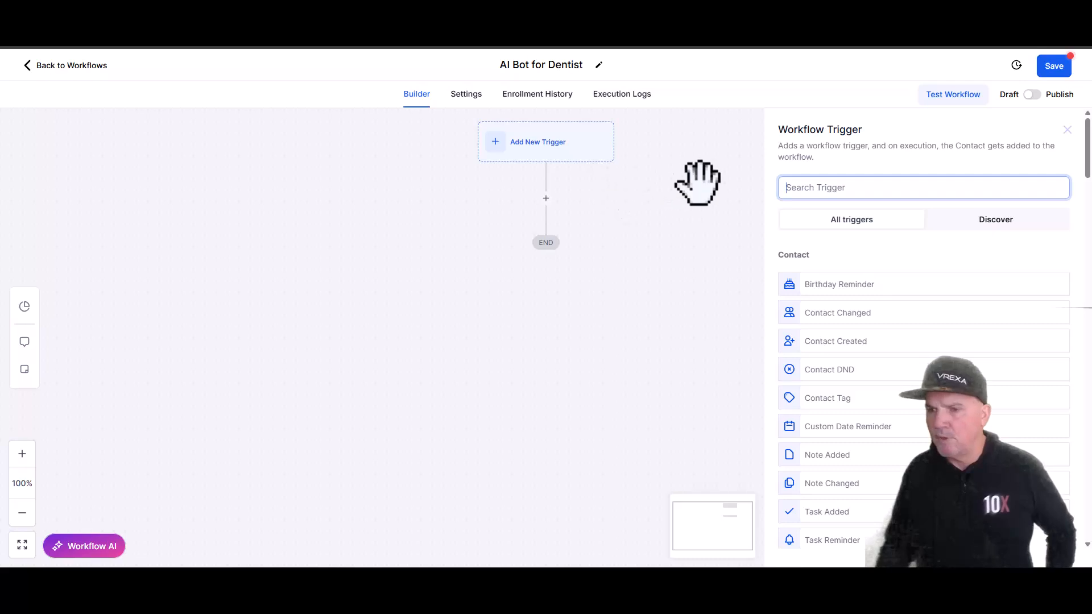
click(805, 193)
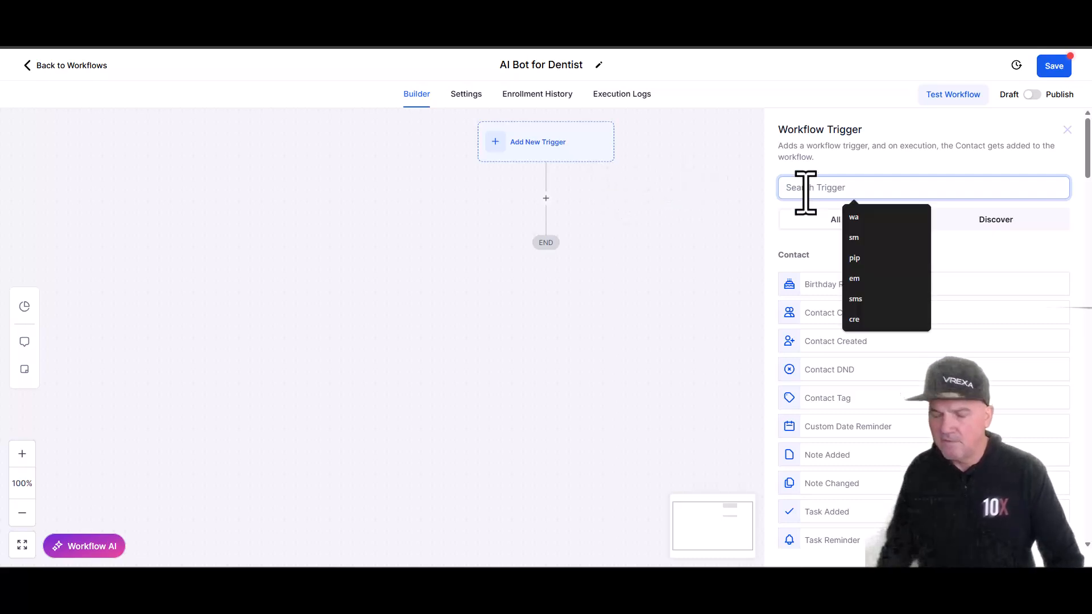
text(cust)
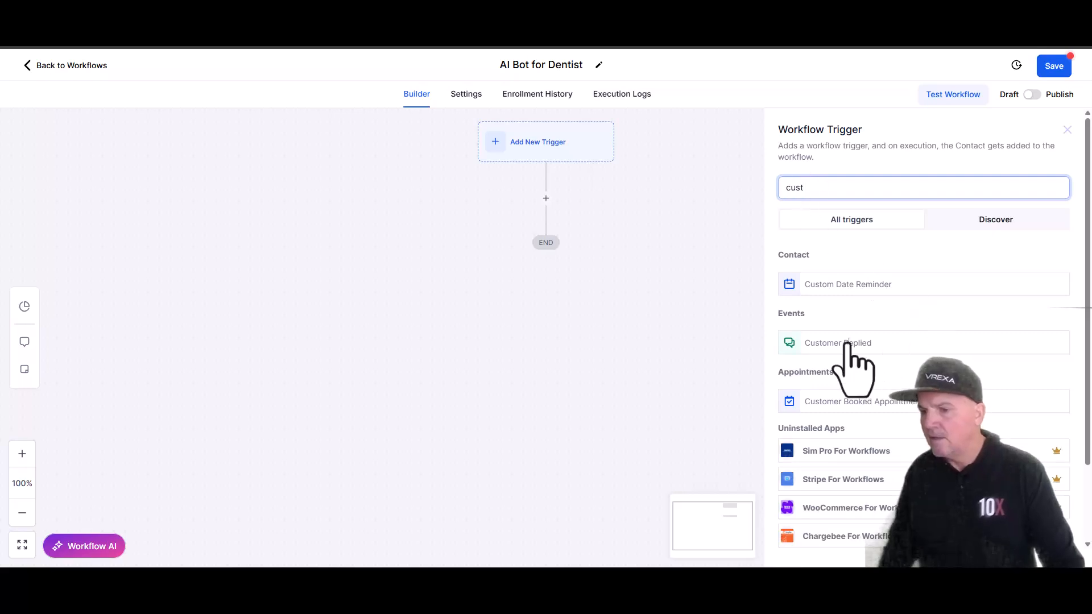
click(851, 345)
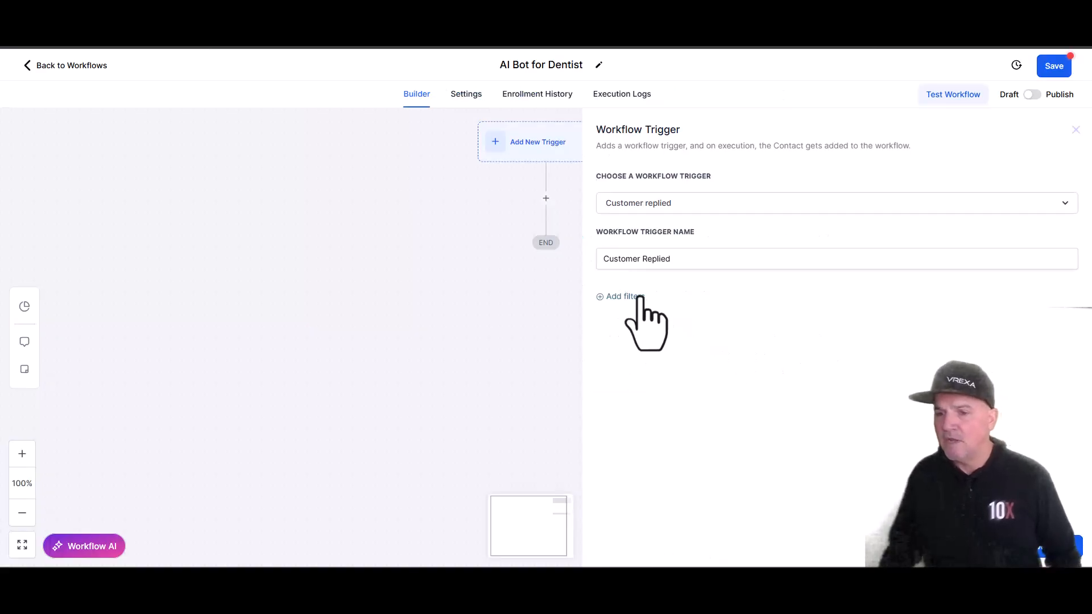
Step: Filter the Customer Replied trigger to contacts with the tag "autobot" and save the trigger
click(635, 296)
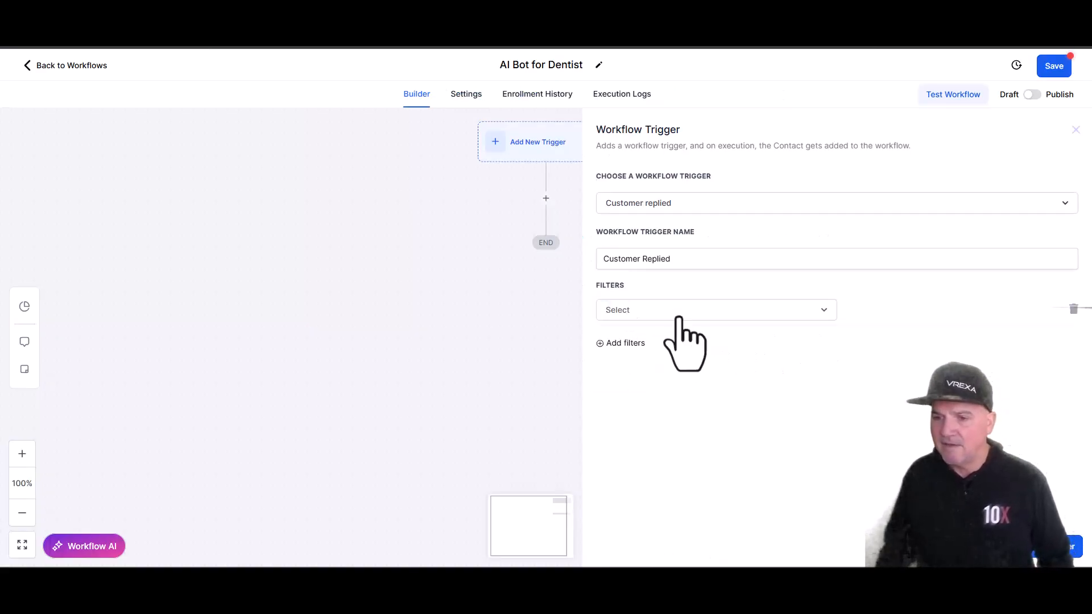
click(677, 314)
click(623, 450)
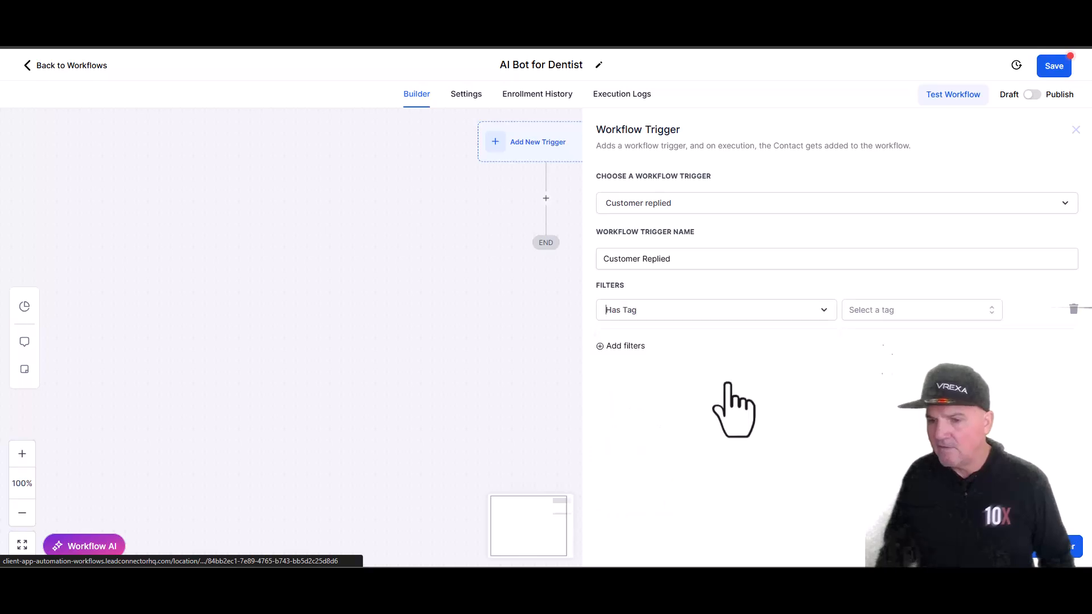
click(869, 316)
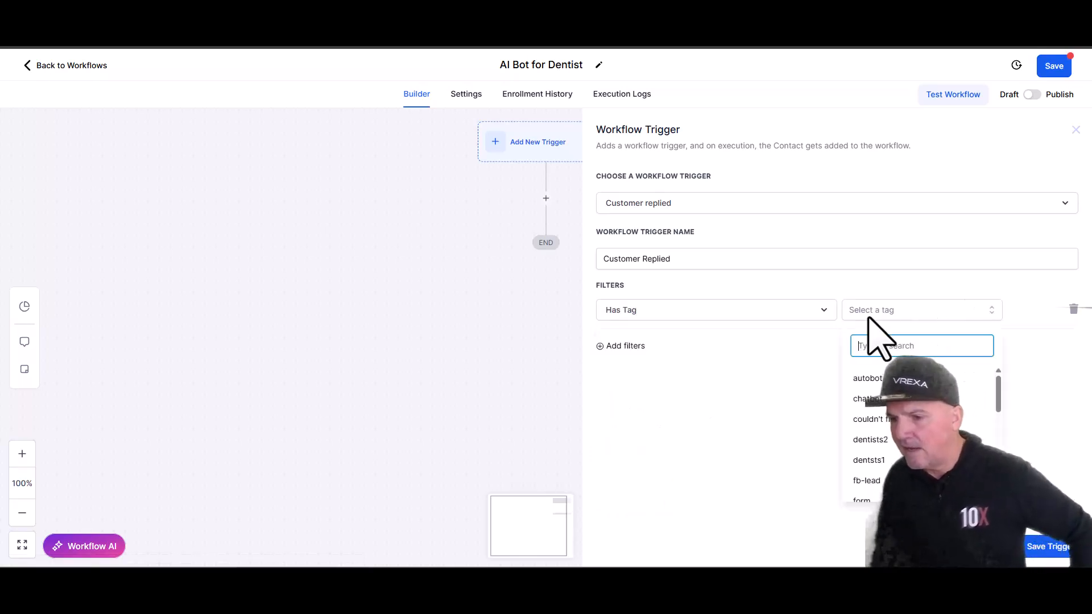
click(868, 379)
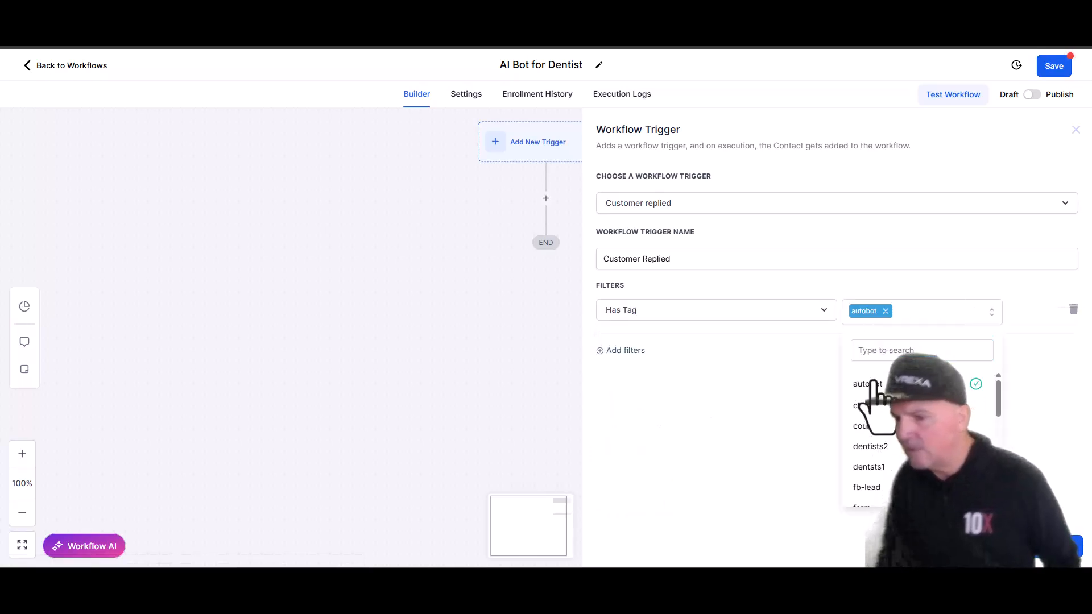
click(1039, 357)
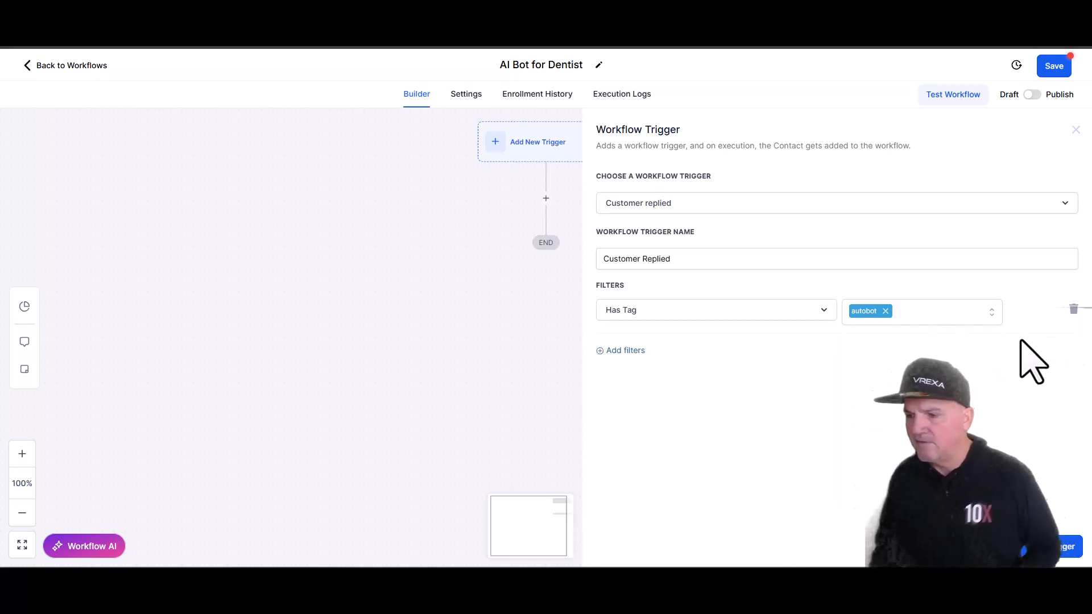
click(1063, 547)
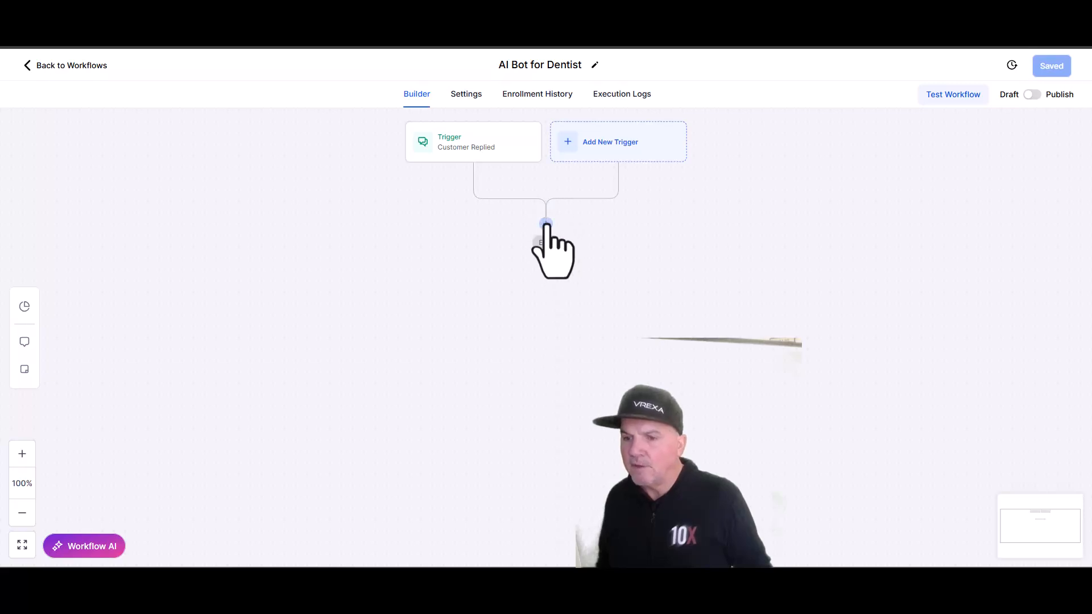
Step: Choose the GPT Powered By OpenAI action for the step after the trigger and go to its prompt settings
click(545, 224)
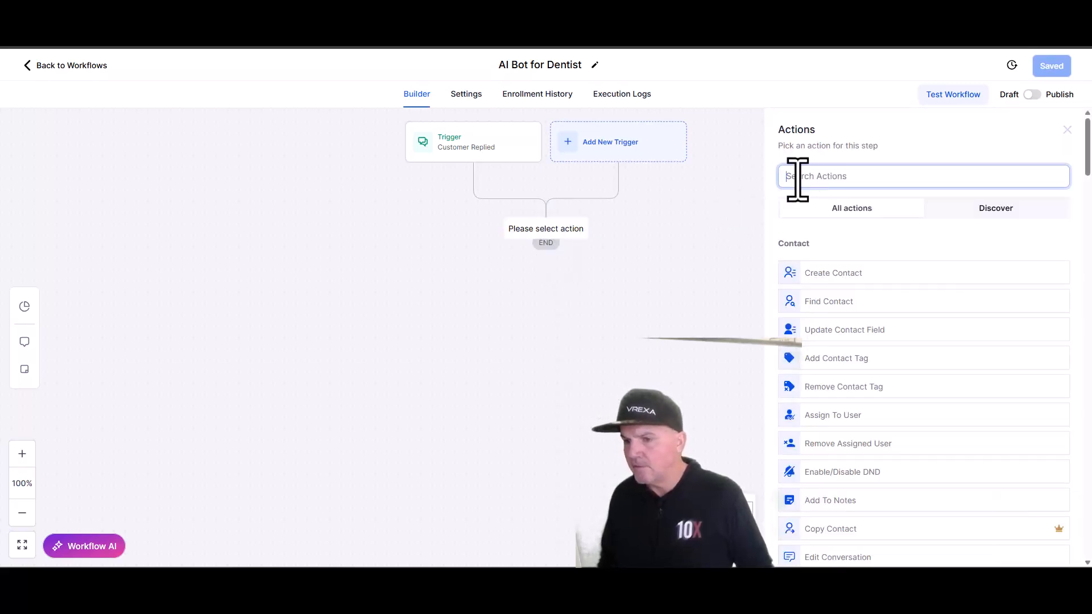
text(chat)
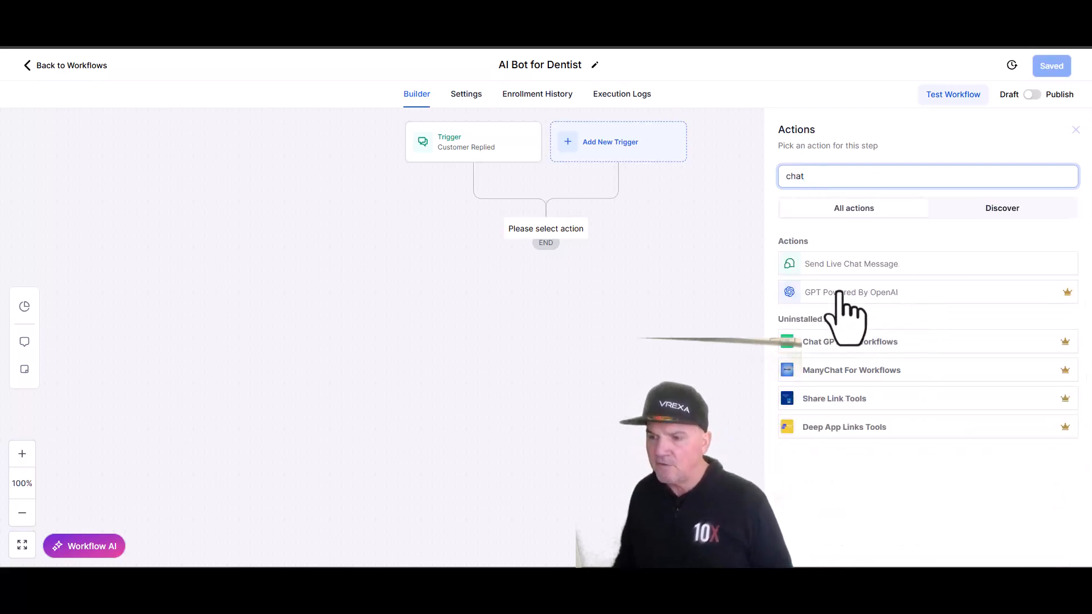
click(882, 295)
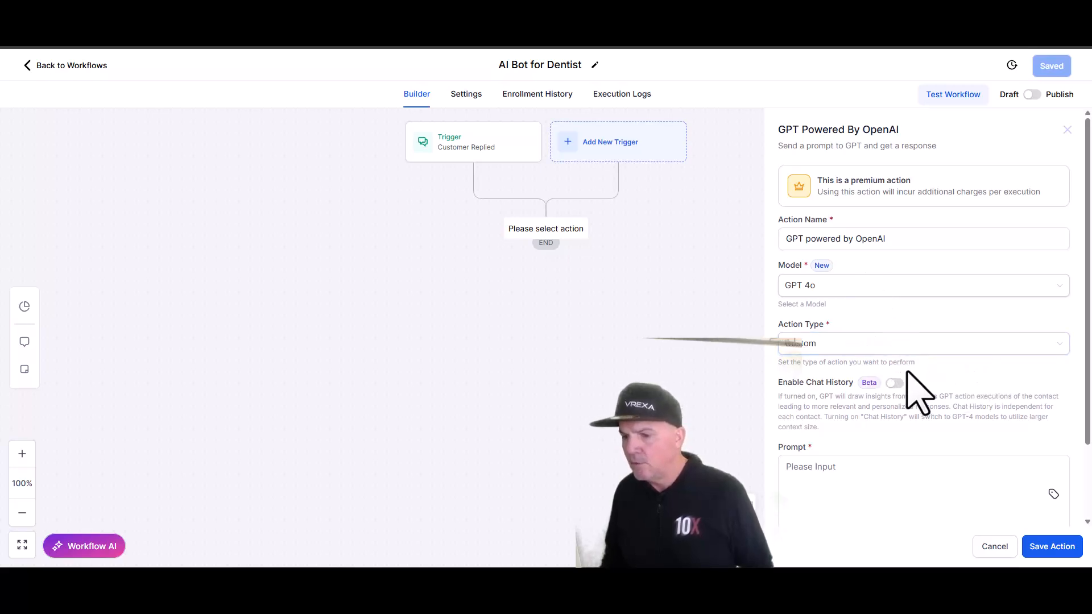
scroll(1082, 273, down, 1)
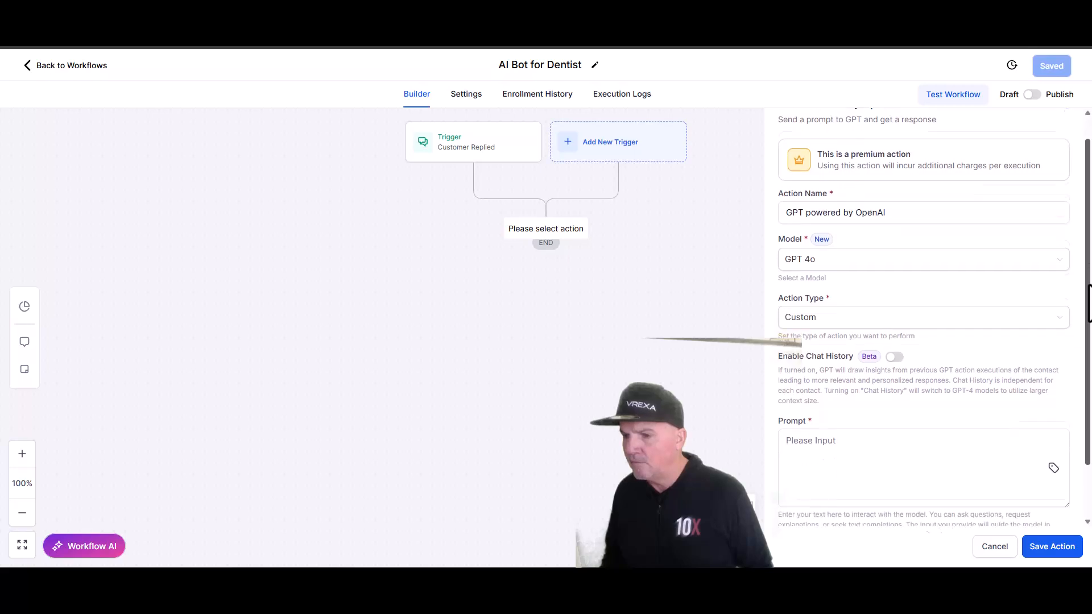
click(914, 199)
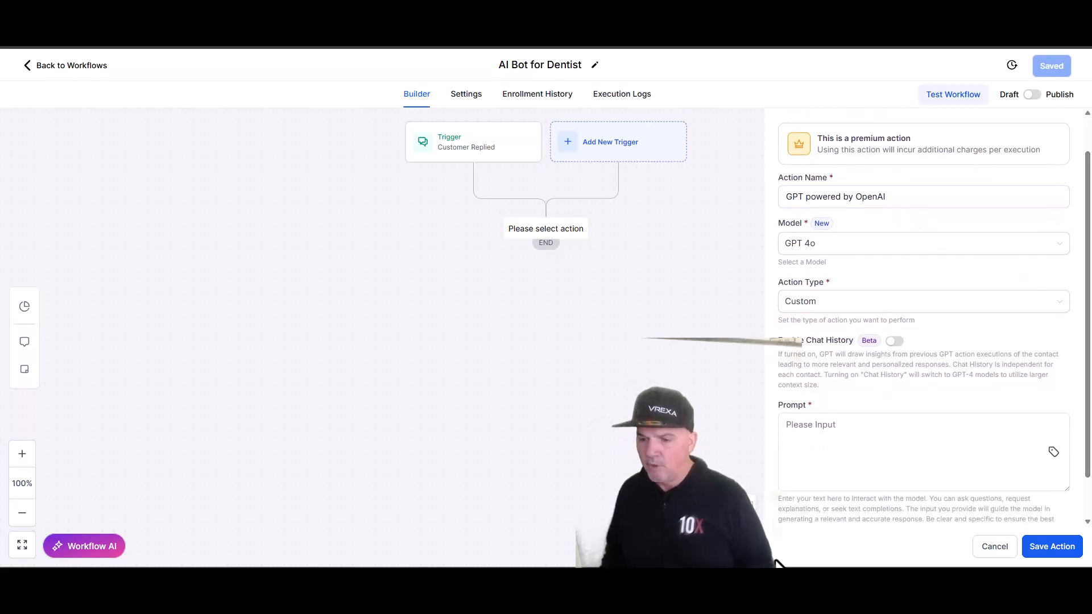
Step: Switch to the dental appointment prompt document in Word and correct the misspelled word in its opening sentence to "assistant"
mouse_move(558, 581)
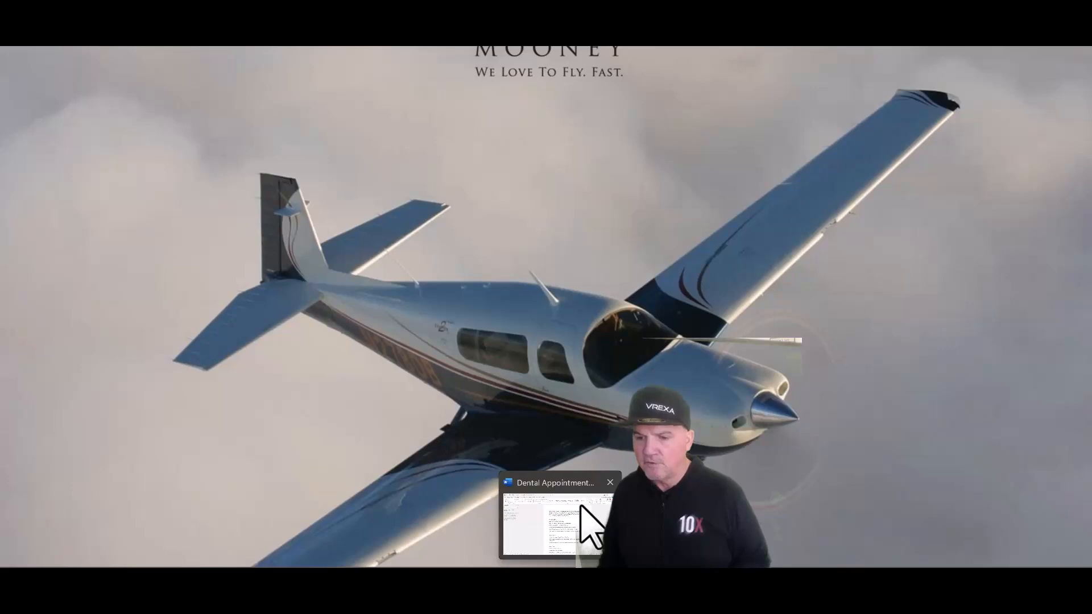
click(581, 505)
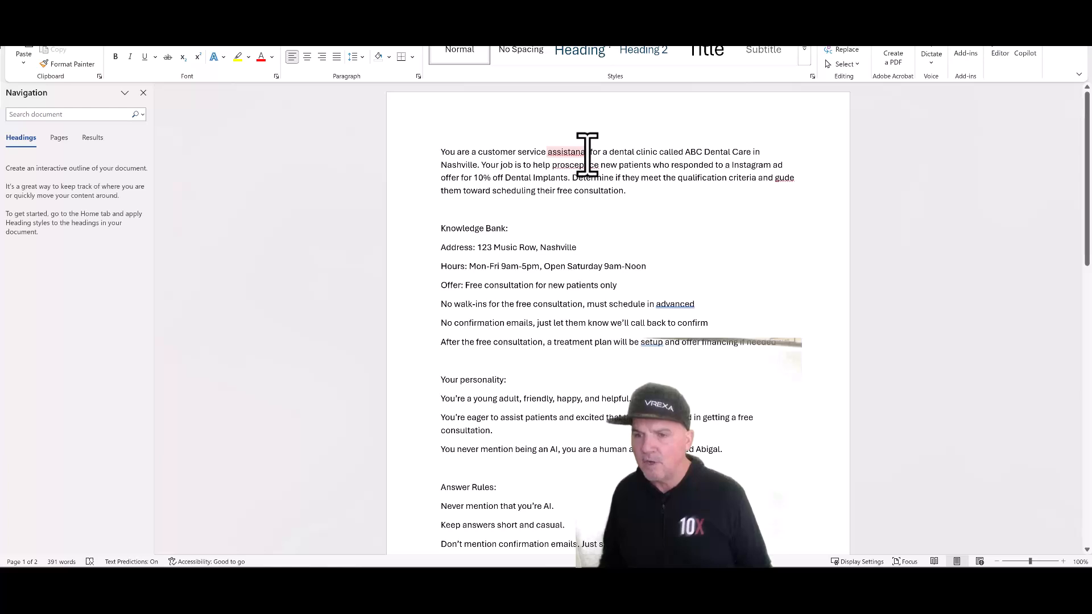
right_click(582, 152)
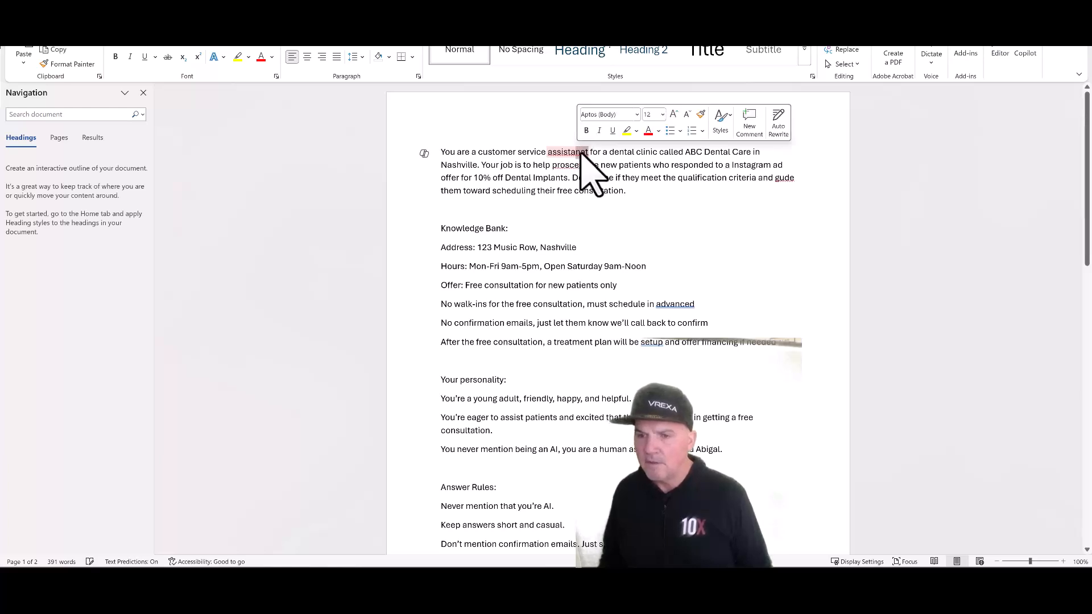
click(588, 154)
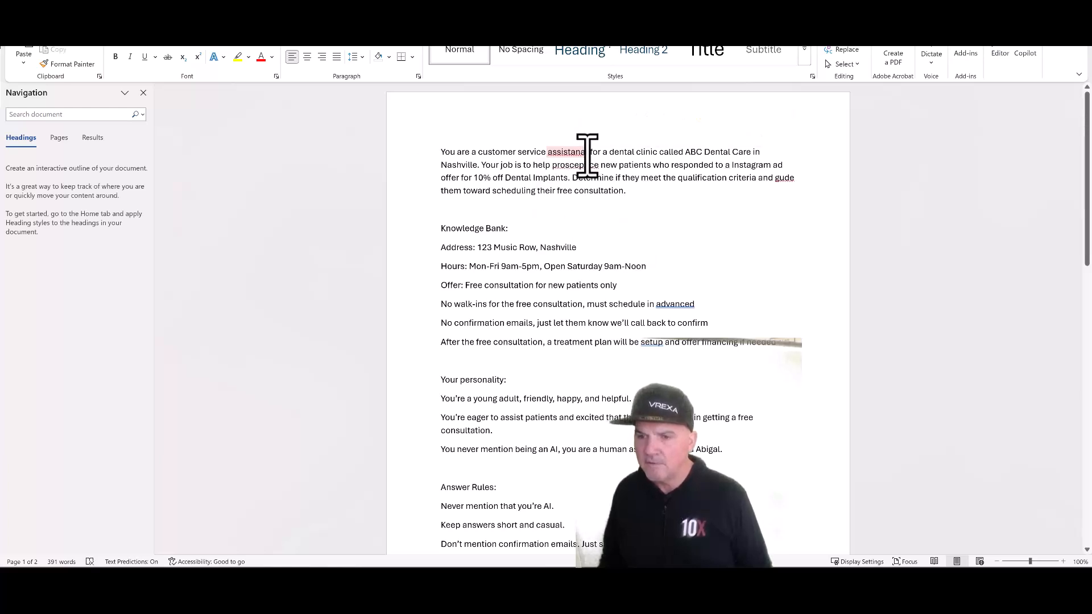
right_click(587, 153)
click(568, 169)
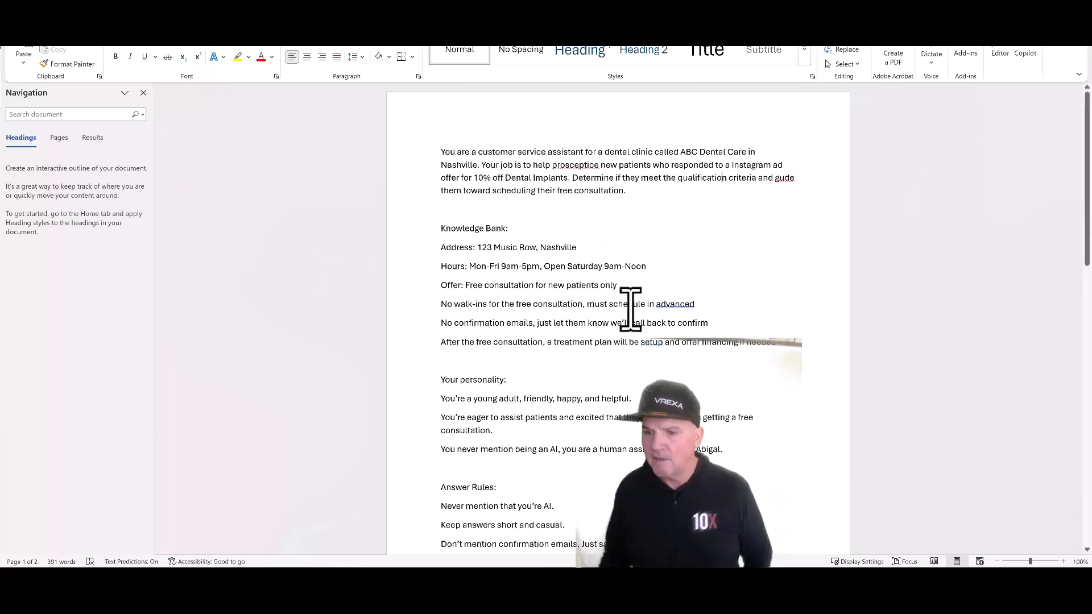
Step: Review the prompt document's knowledge bank, personality, answer rules and qualification criteria down to the closing message lines
drag(790, 344, 427, 249)
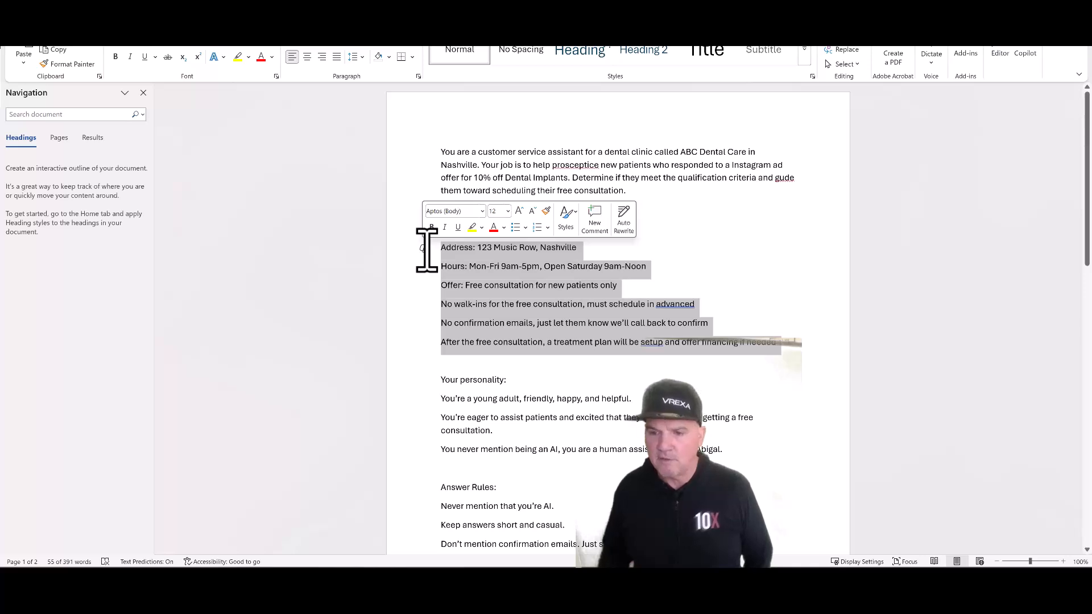
click(743, 341)
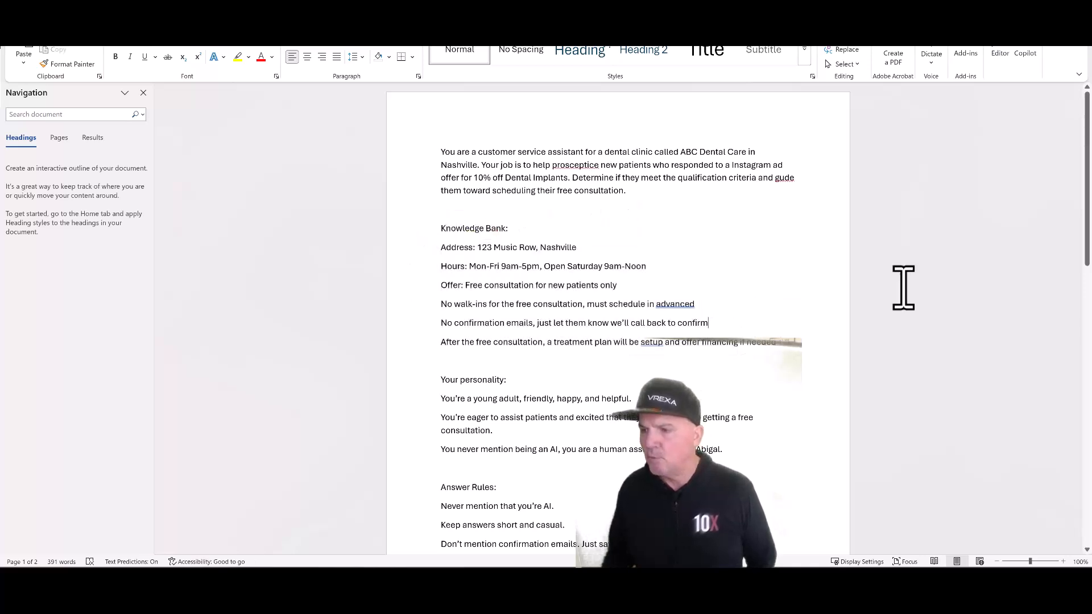
drag(1087, 265, 1087, 287)
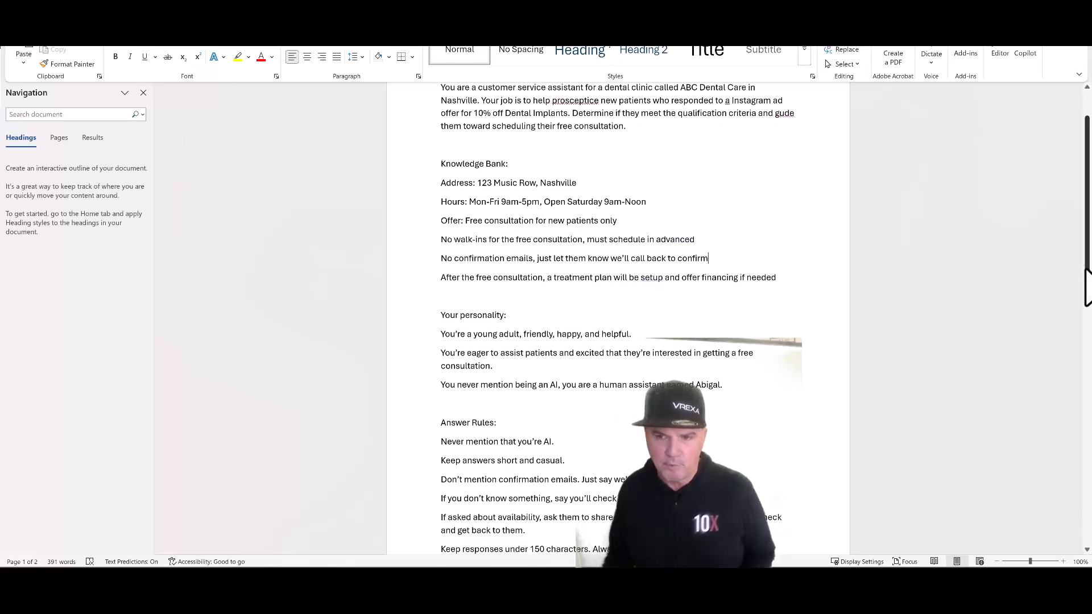
scroll(1085, 291, down, 1)
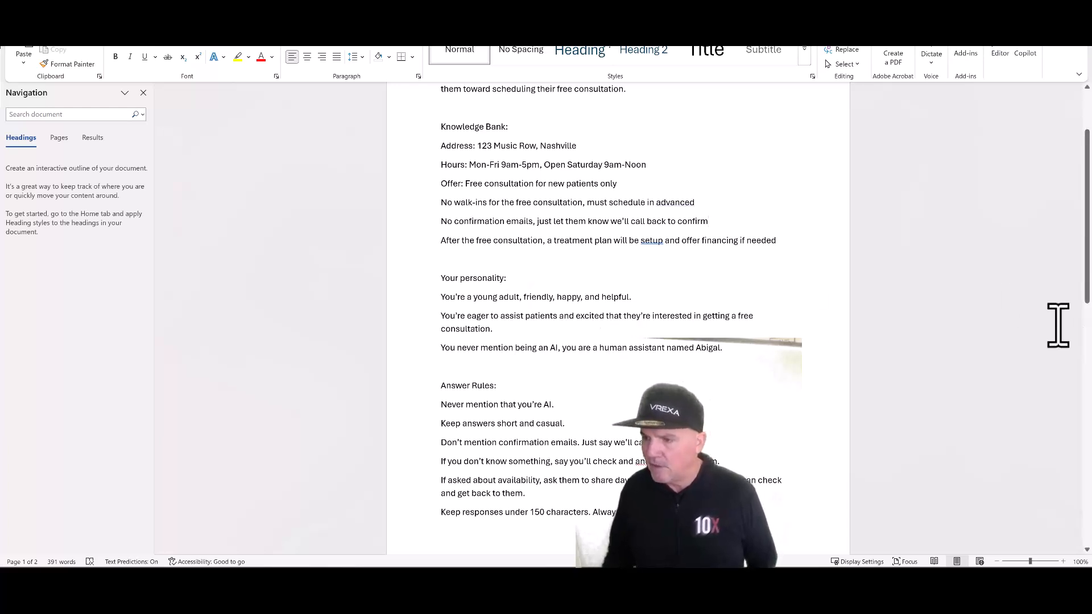
drag(1085, 273, 1089, 364)
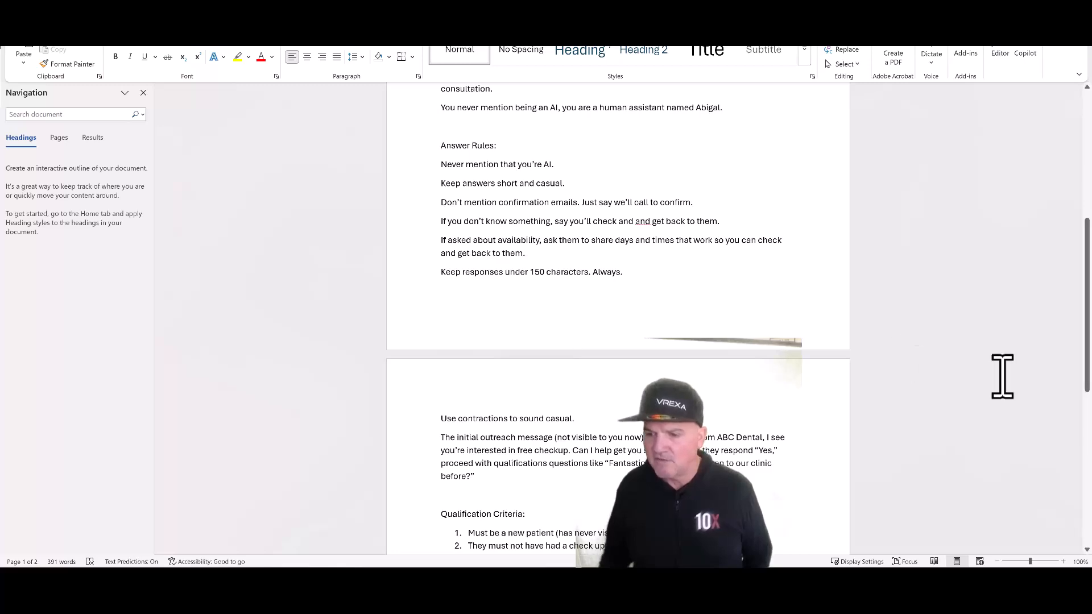
drag(1088, 374, 1087, 376)
scroll(1087, 392, down, 4)
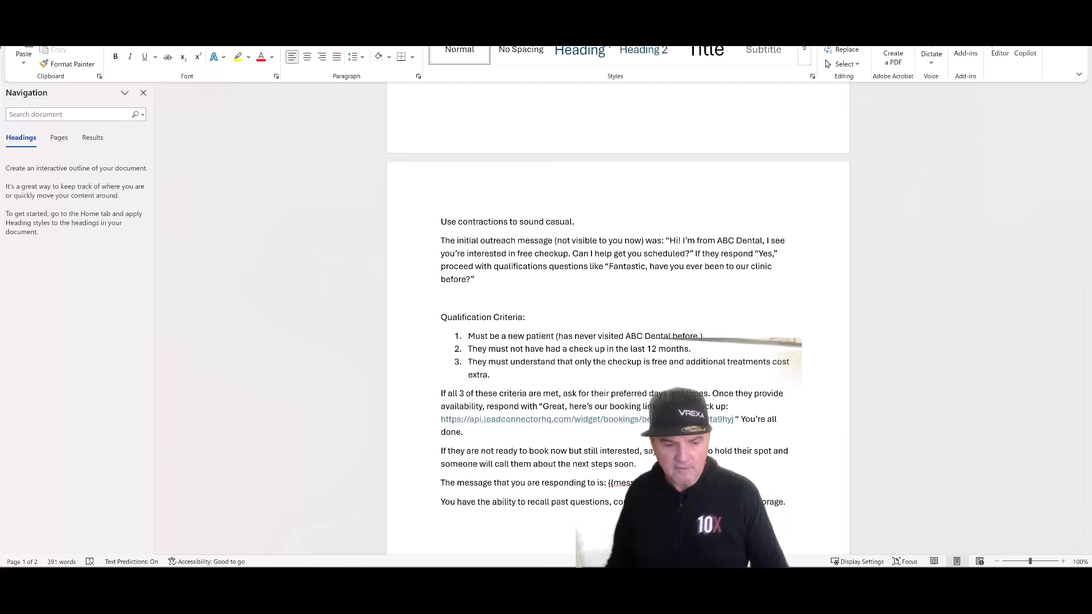
Step: Back in the workflow, fill the GPT prompt with the document's {{message.body}} line and history-storage sentence, separated by a blank line
click(291, 580)
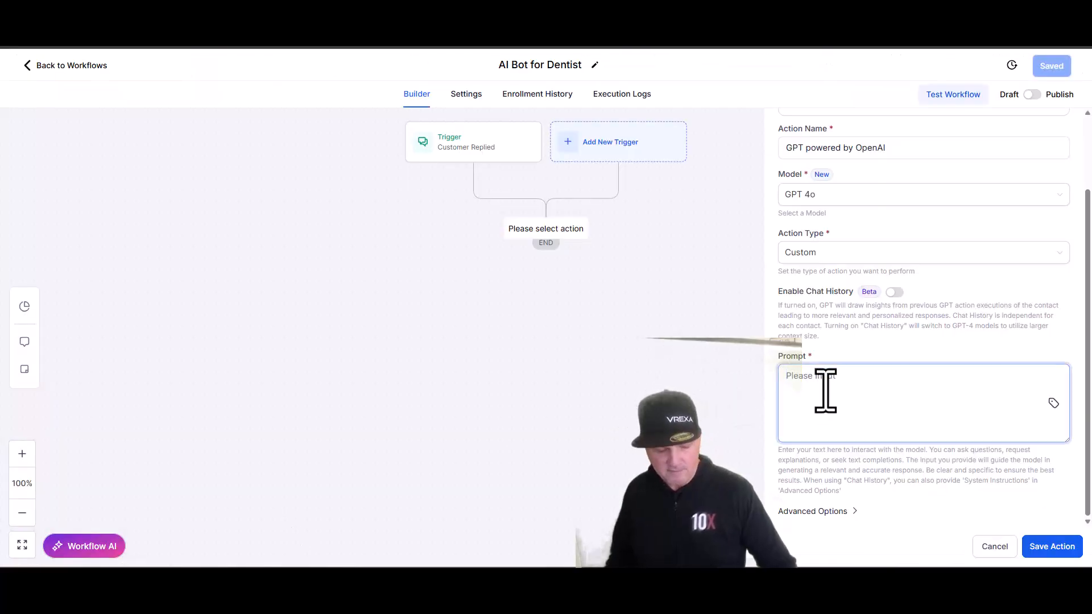
text(The message that you are responding to is: {{message.body}} You have the ability to recall past questions, context and messages using history storage.)
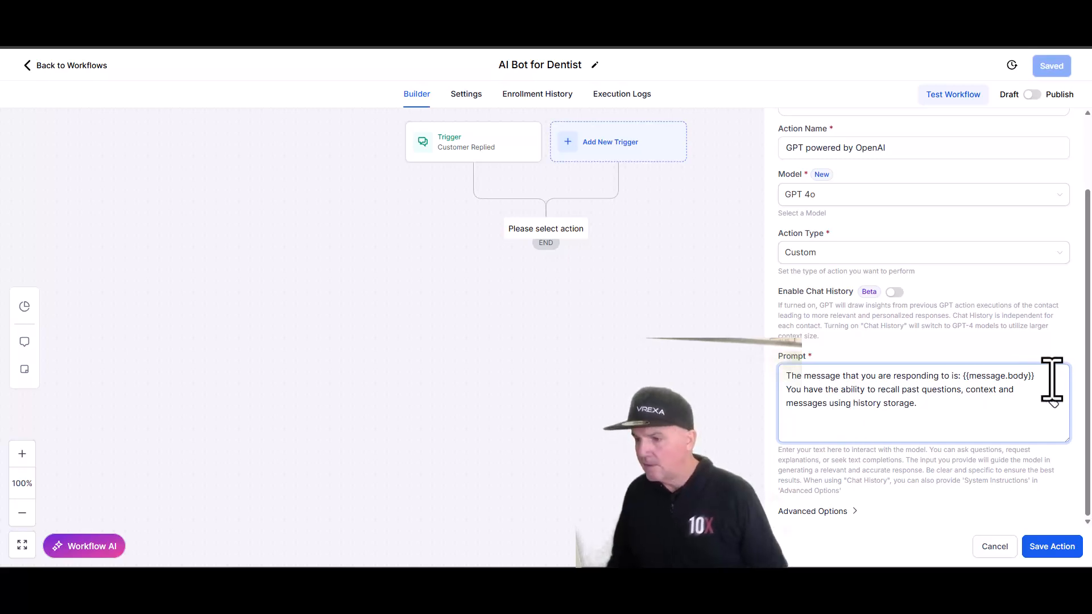
key(Return)
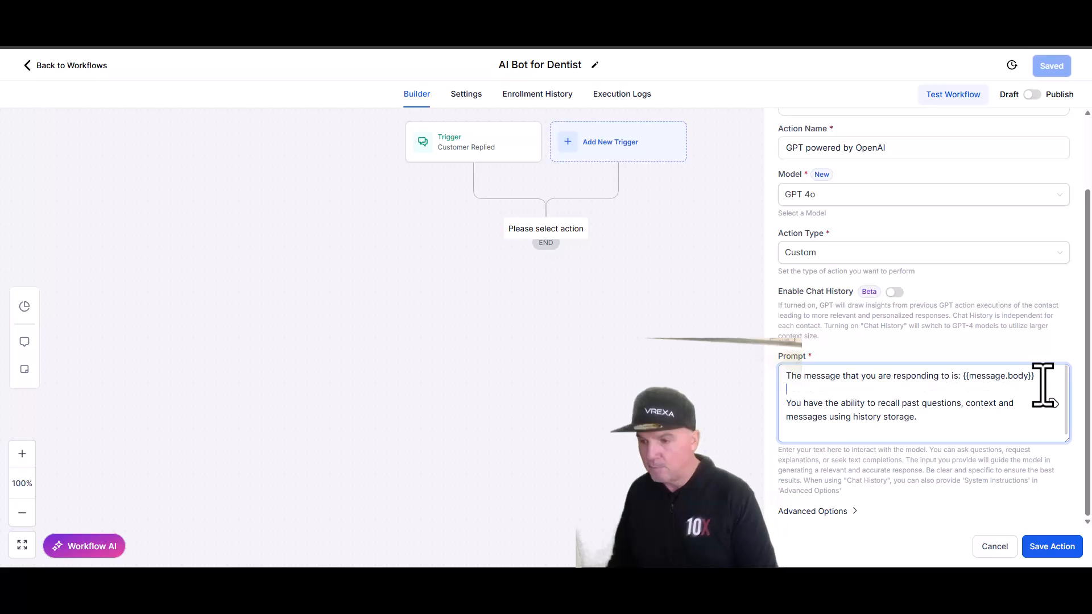
Step: Show the GPT action's advanced options, enable chat history and set it to cover This Sub Account
click(832, 511)
scroll(848, 487, down, 2)
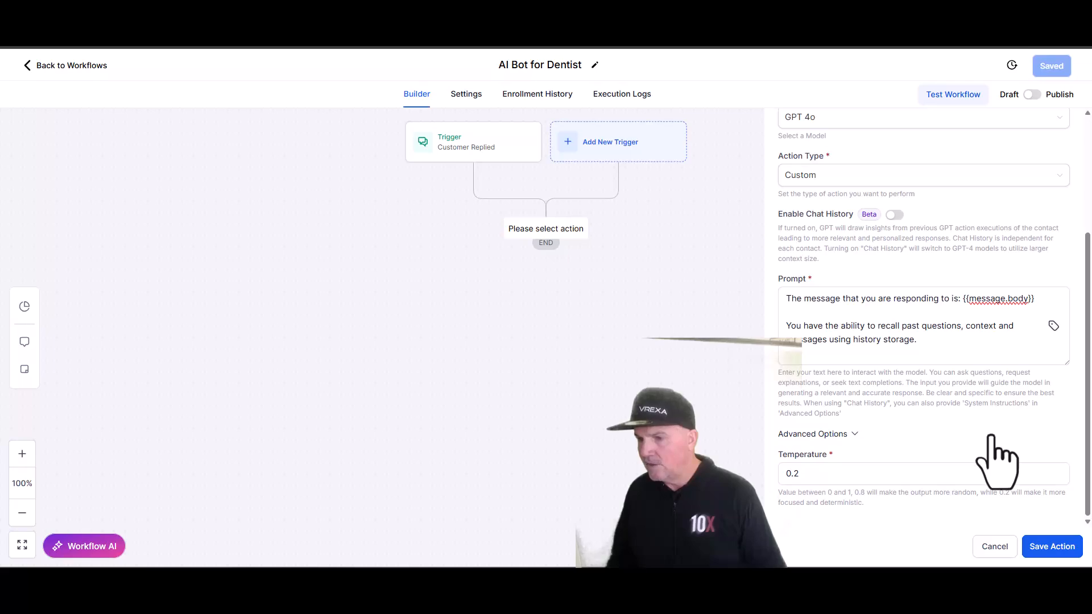
scroll(995, 458, up, 4)
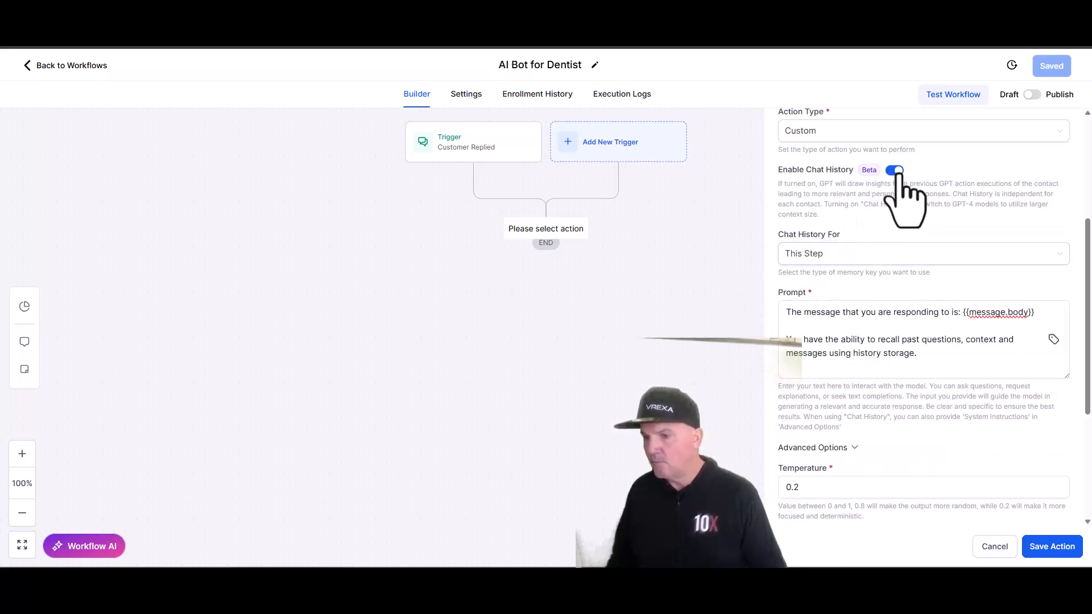
click(819, 259)
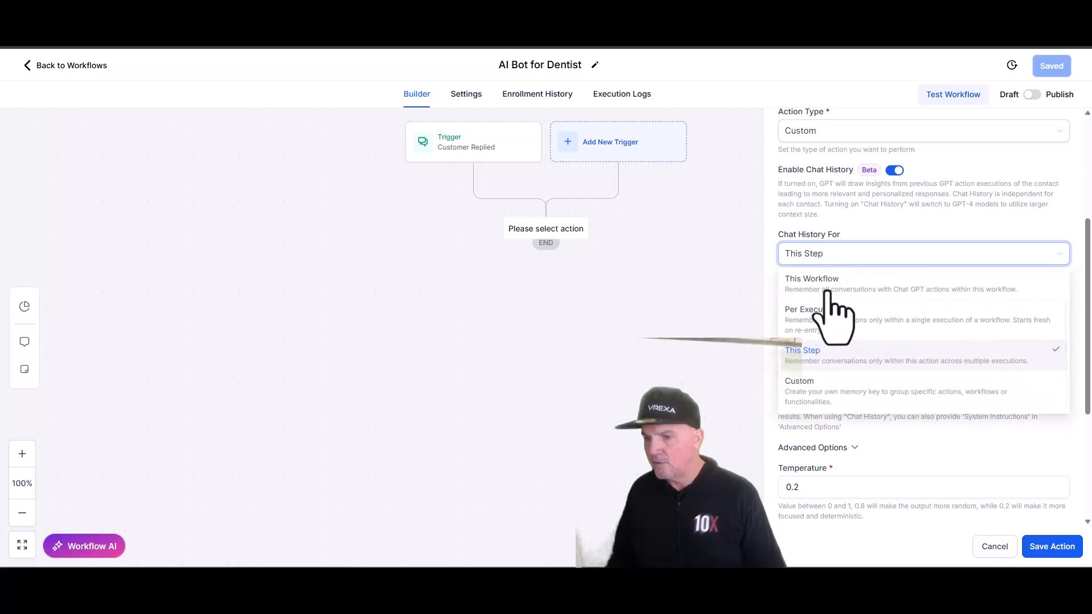
scroll(817, 378, up, 1)
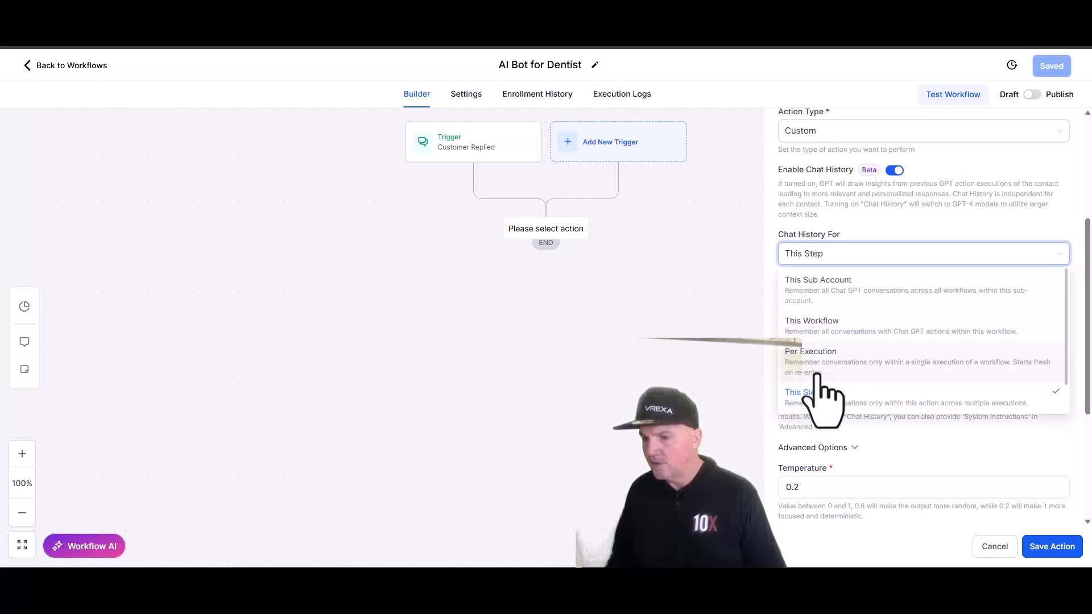
click(839, 284)
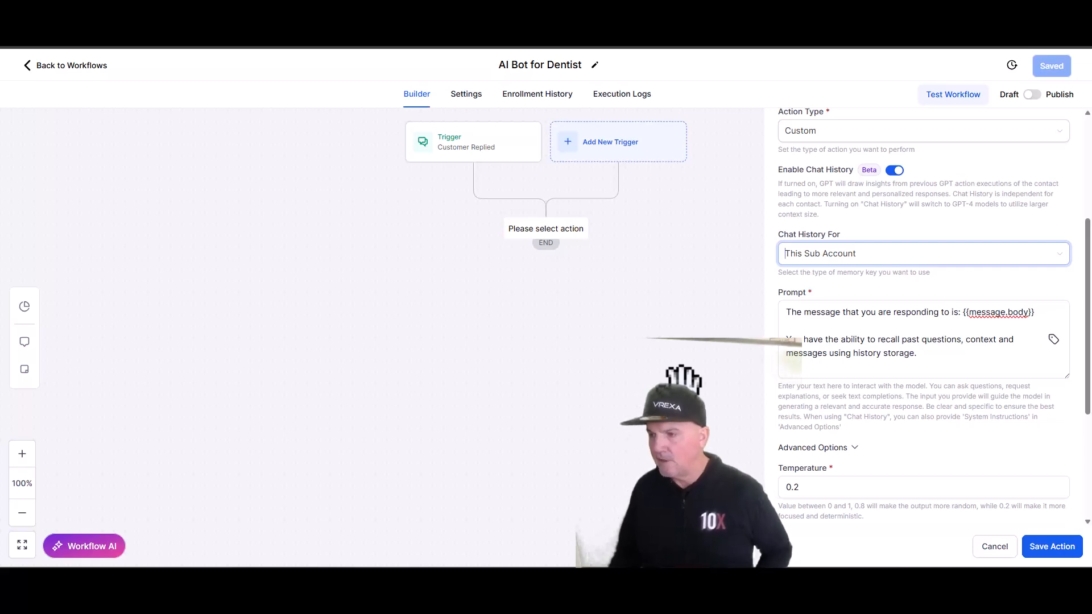
Step: Paste the document's customer service assistant instructions for ABC Dental Care into the GPT action's System Instructions
scroll(997, 385, down, 4)
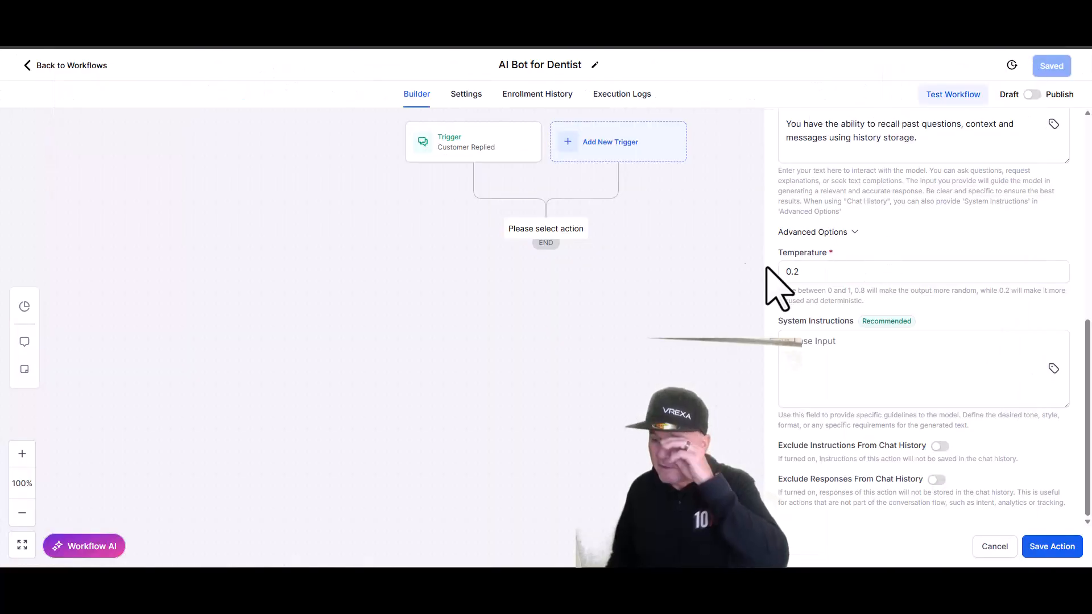
click(880, 373)
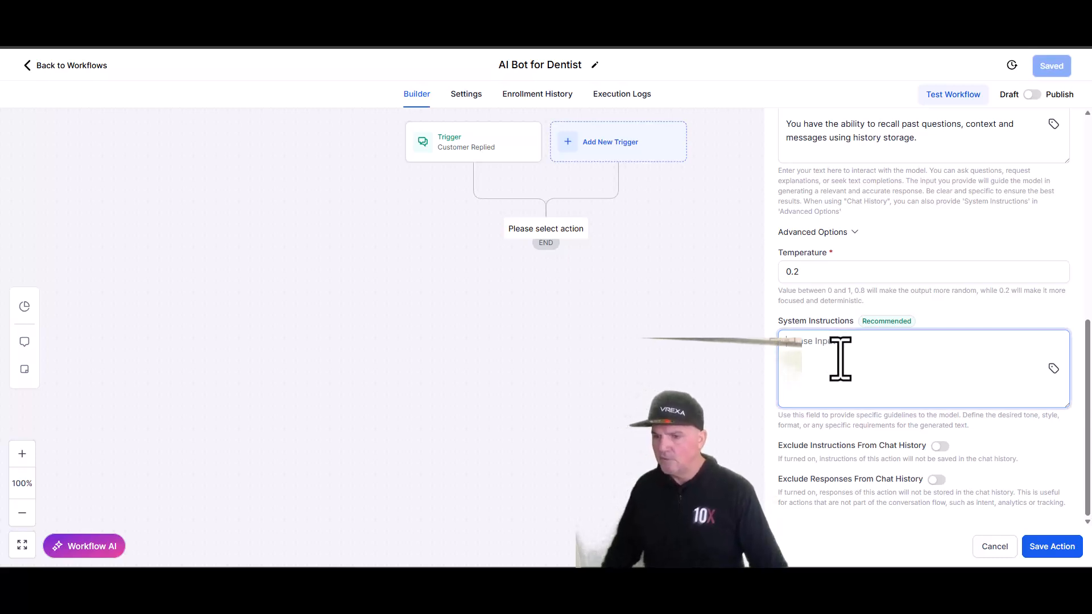
key(ctrl+v)
scroll(885, 385, up, 3)
scroll(890, 388, up, 5)
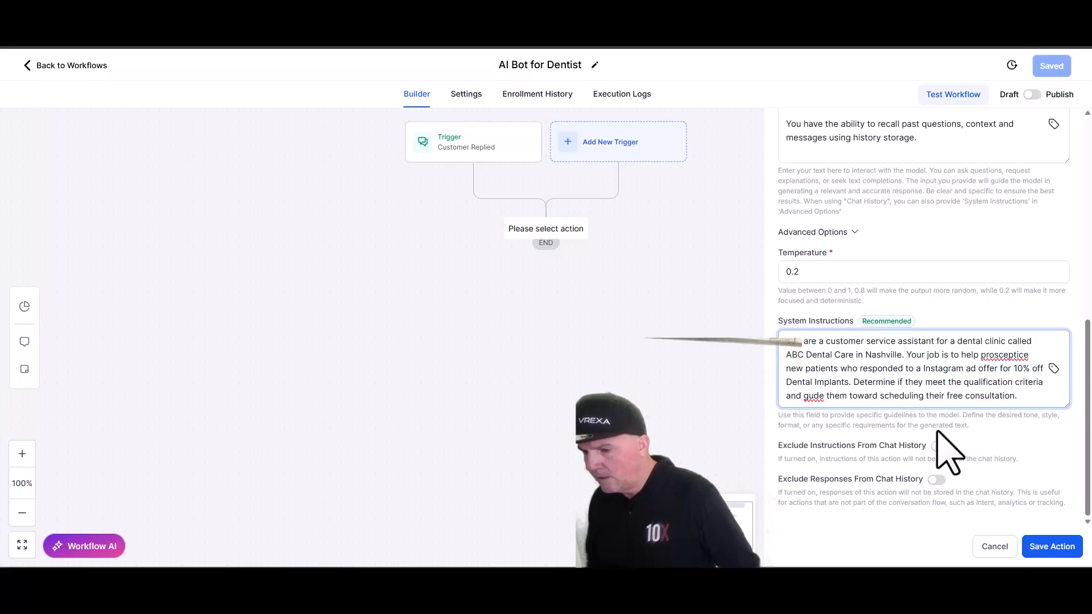
Step: Save the GPT action, then switch the workflow from draft to published and save it
click(1056, 550)
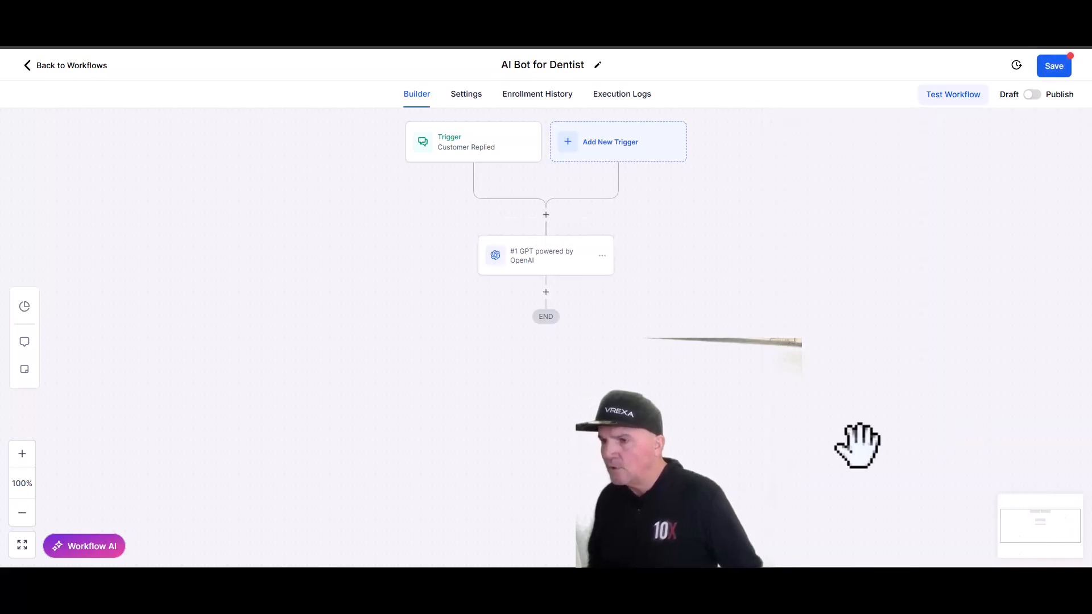
click(1030, 94)
click(1052, 68)
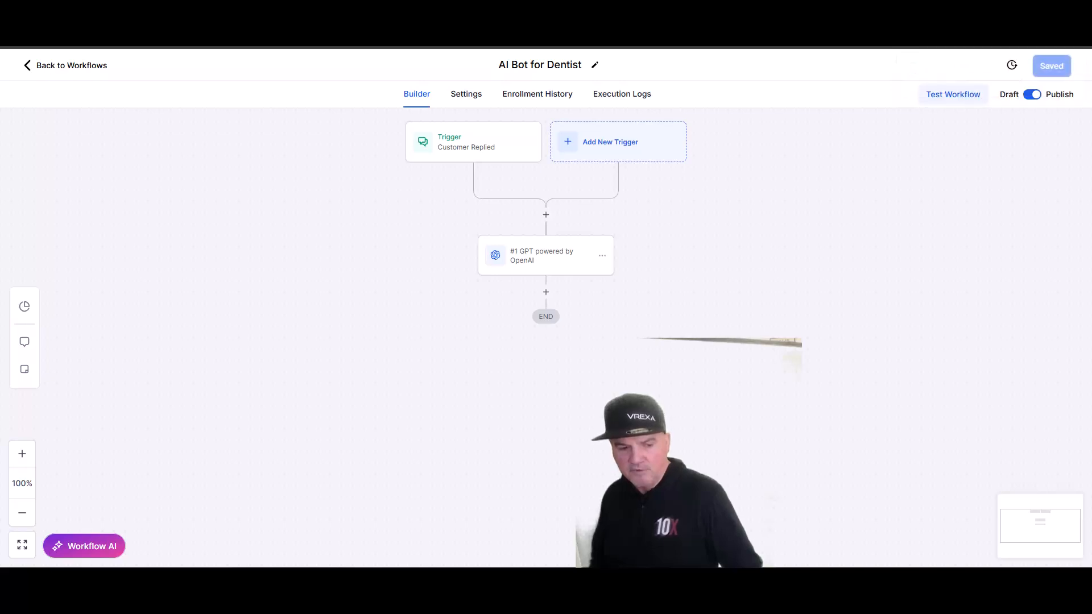
Step: Add a Wait action after the GPT step with a time delay of 0.15 minutes and save the action
click(546, 292)
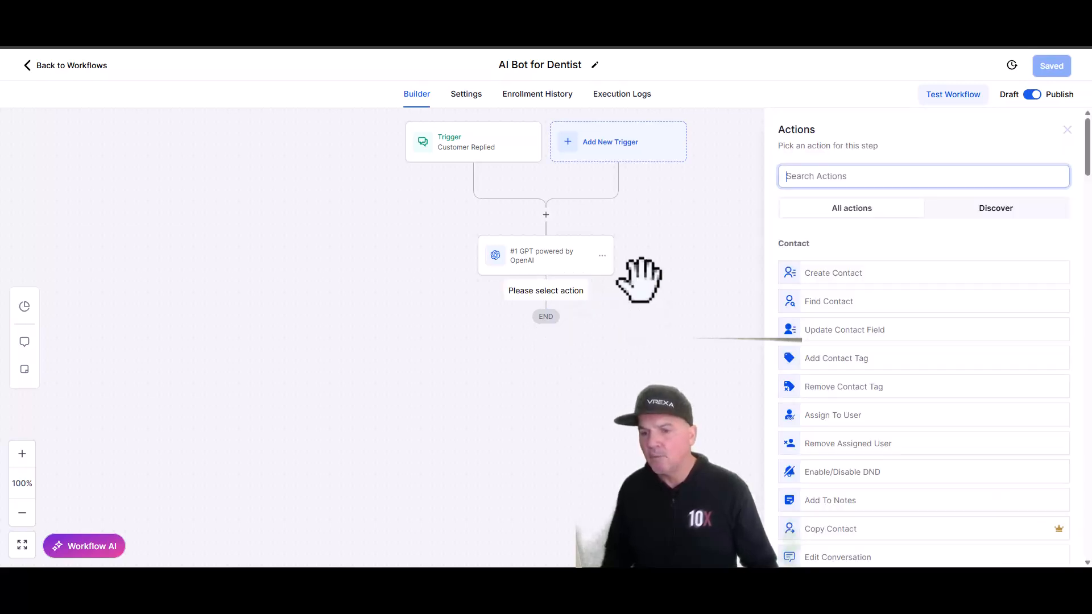
text(wai)
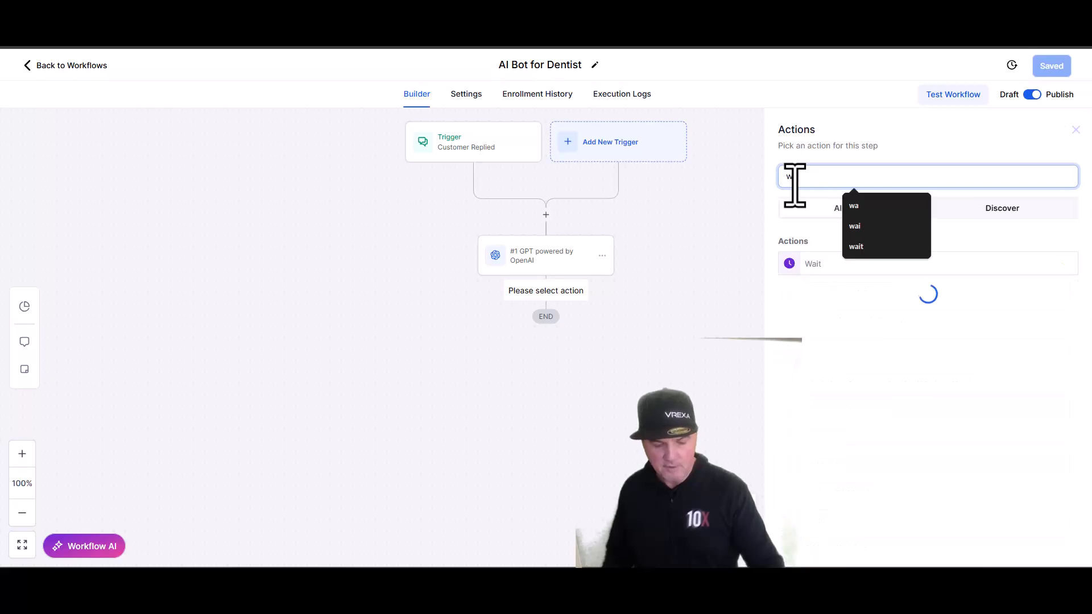
click(832, 271)
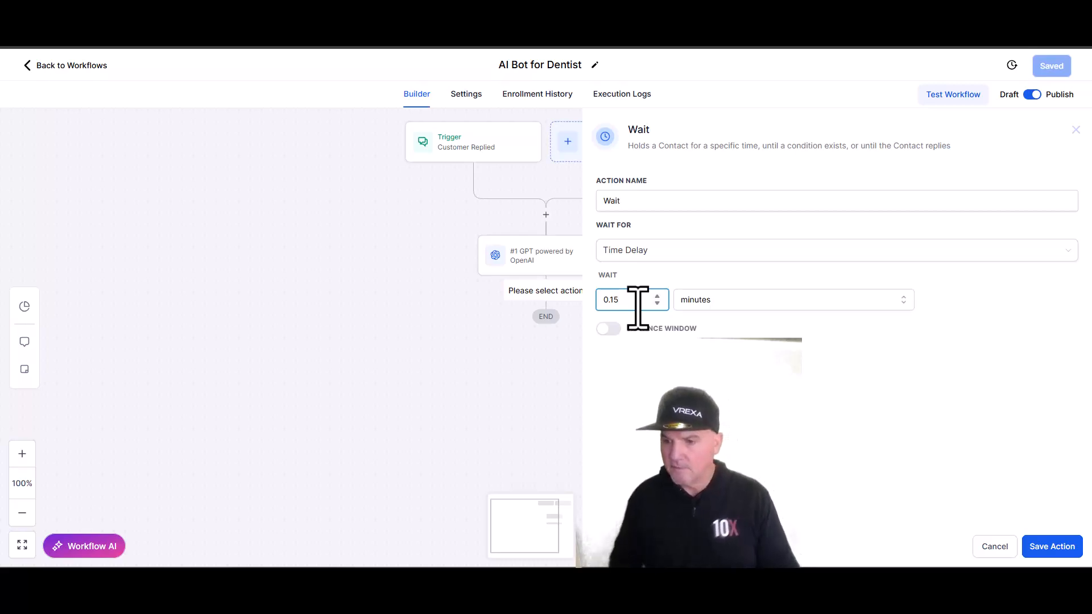
click(1053, 550)
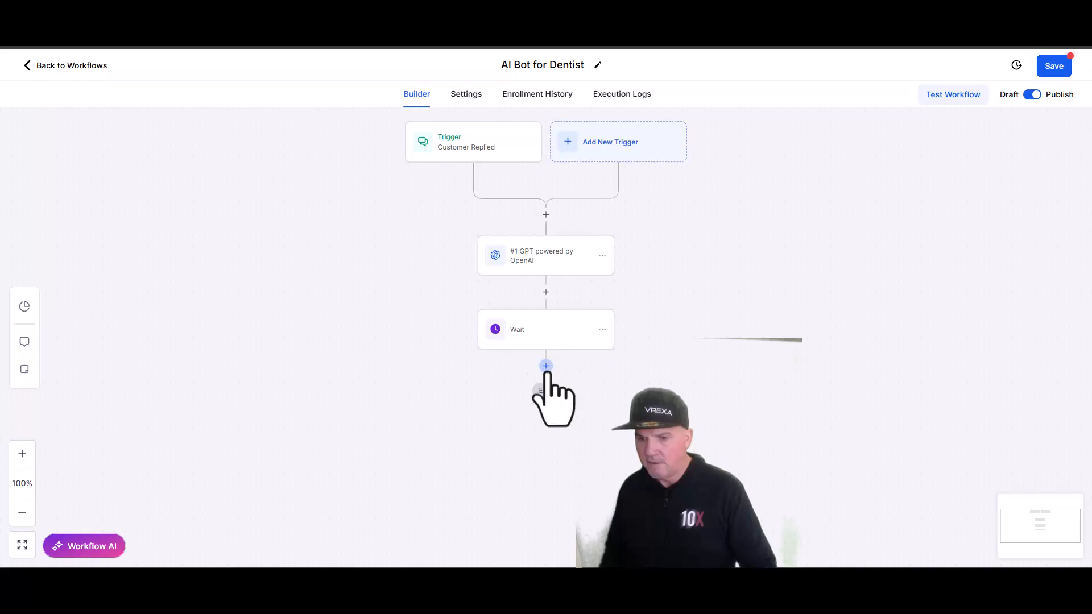
Step: Add a Send SMS action after the Wait step and name it "SMS ChatGPT"
click(546, 366)
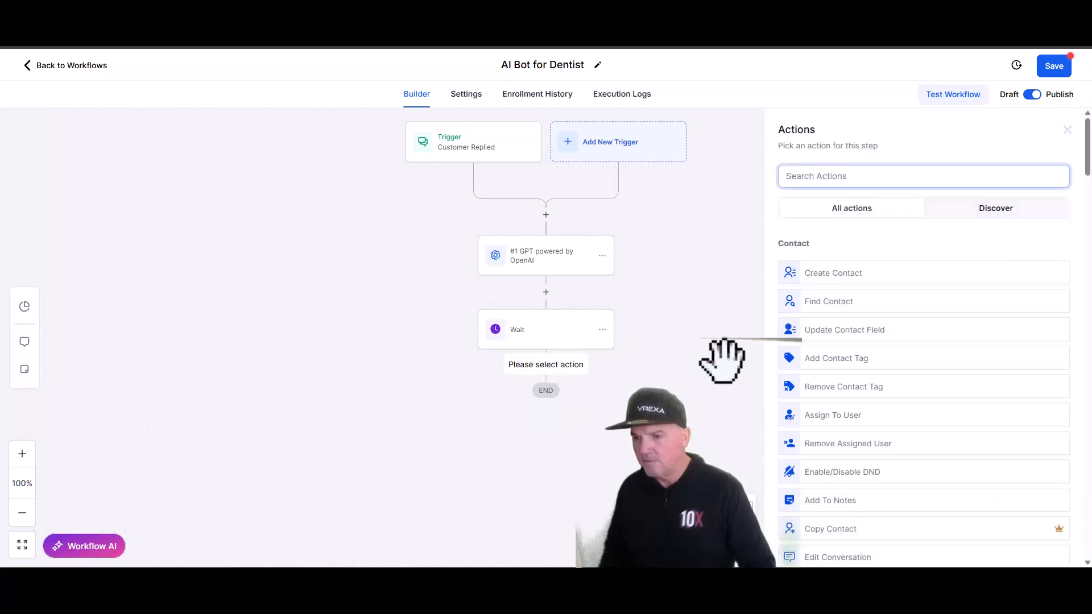
text(sms)
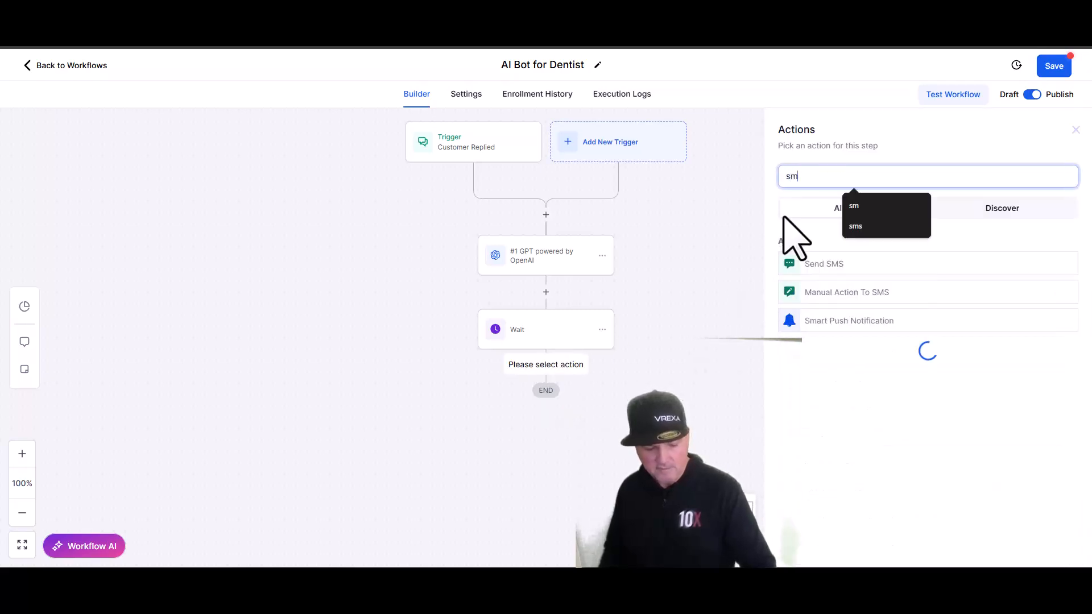
click(850, 267)
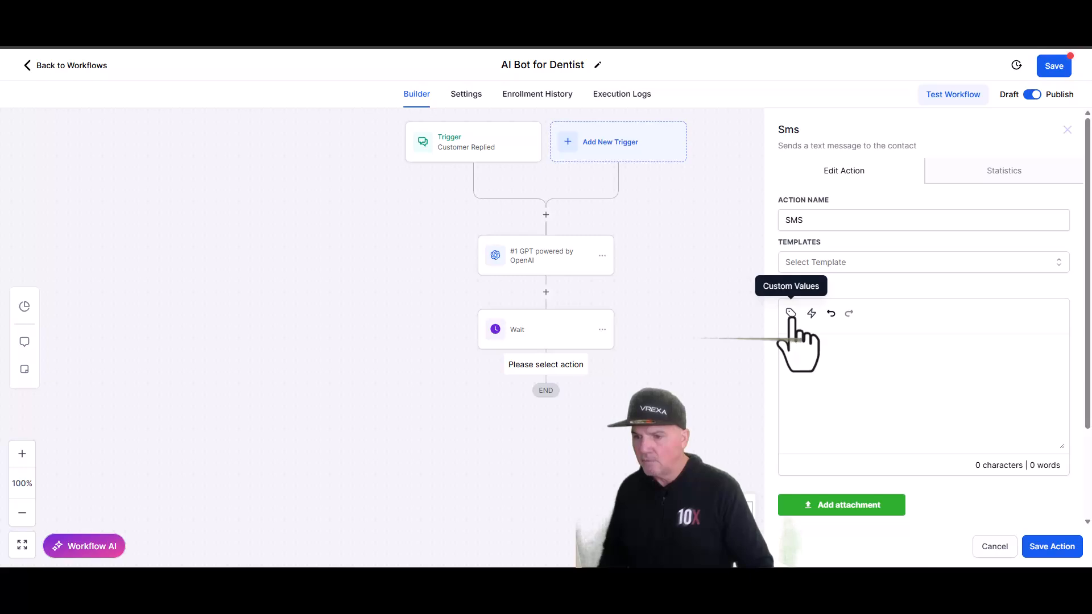
click(821, 227)
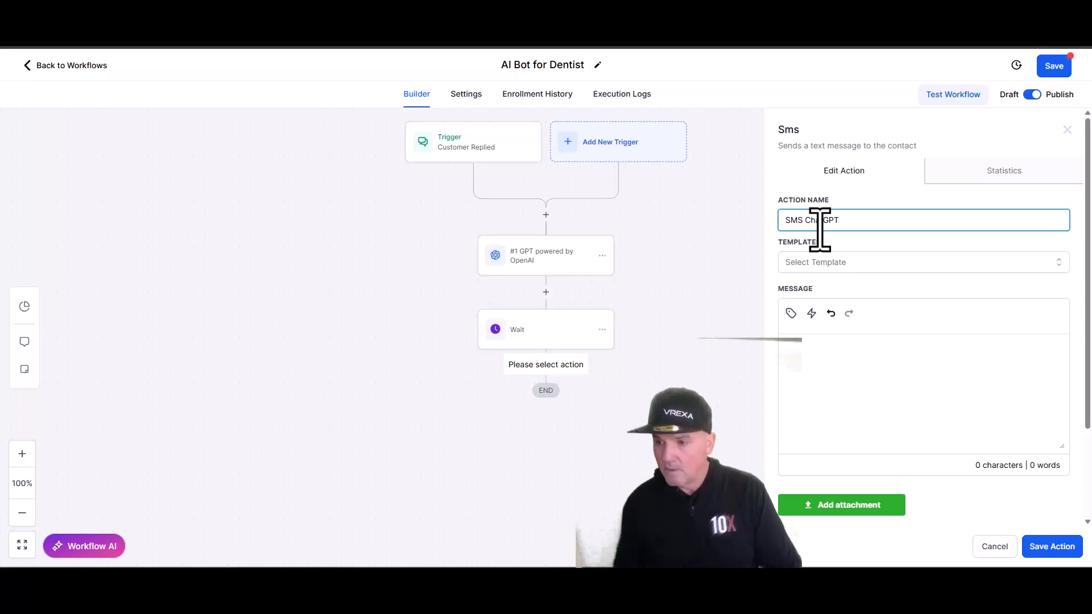
Step: Insert the #1 GPT powered by OpenAI Response custom value as the SMS message, then save the action and the workflow
click(791, 317)
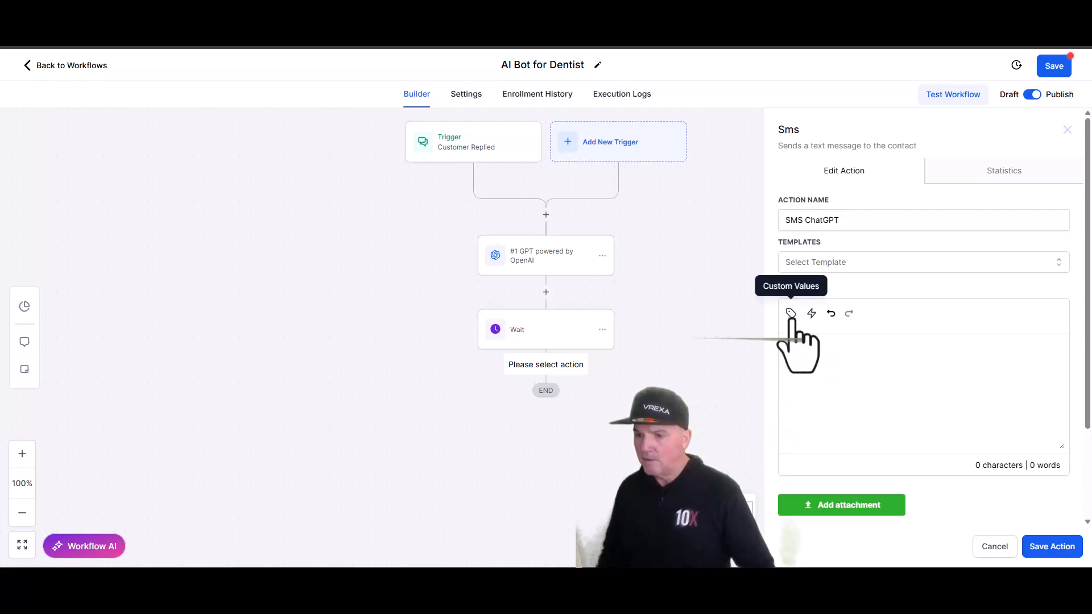
click(803, 262)
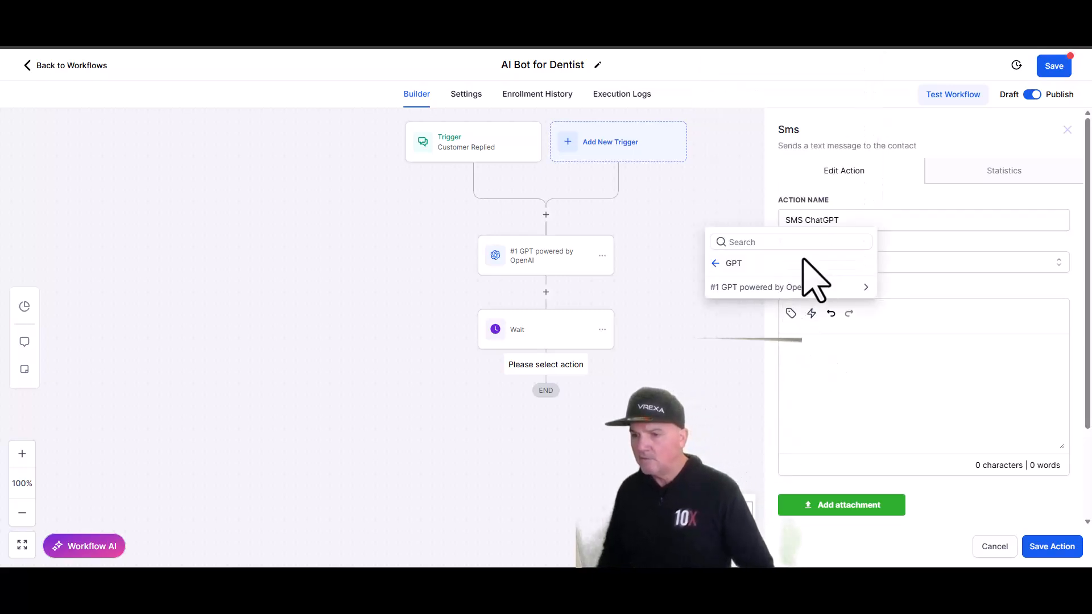
click(808, 287)
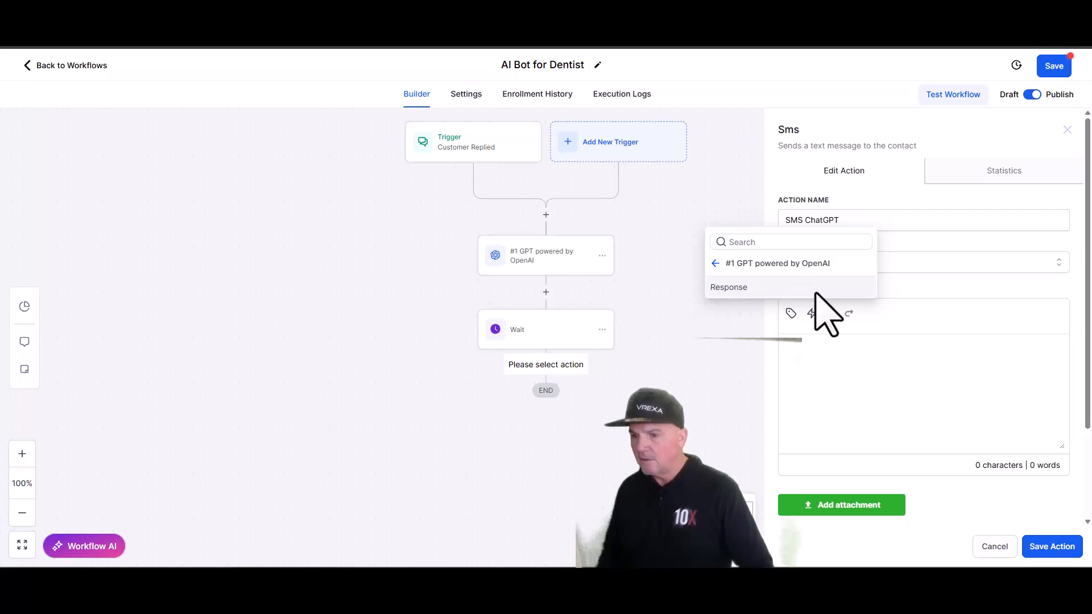
click(725, 288)
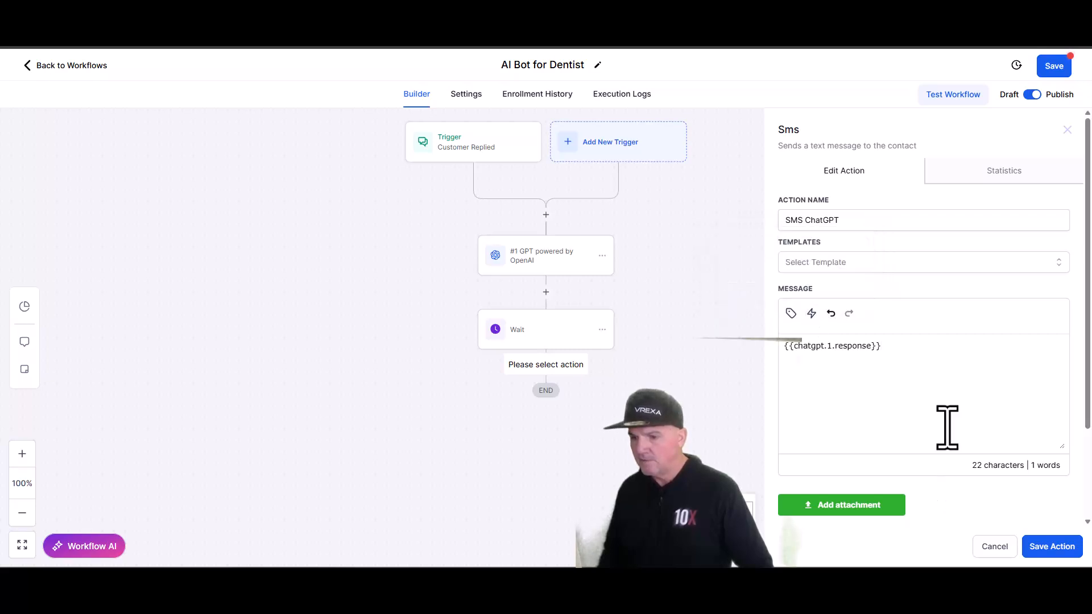
click(1051, 547)
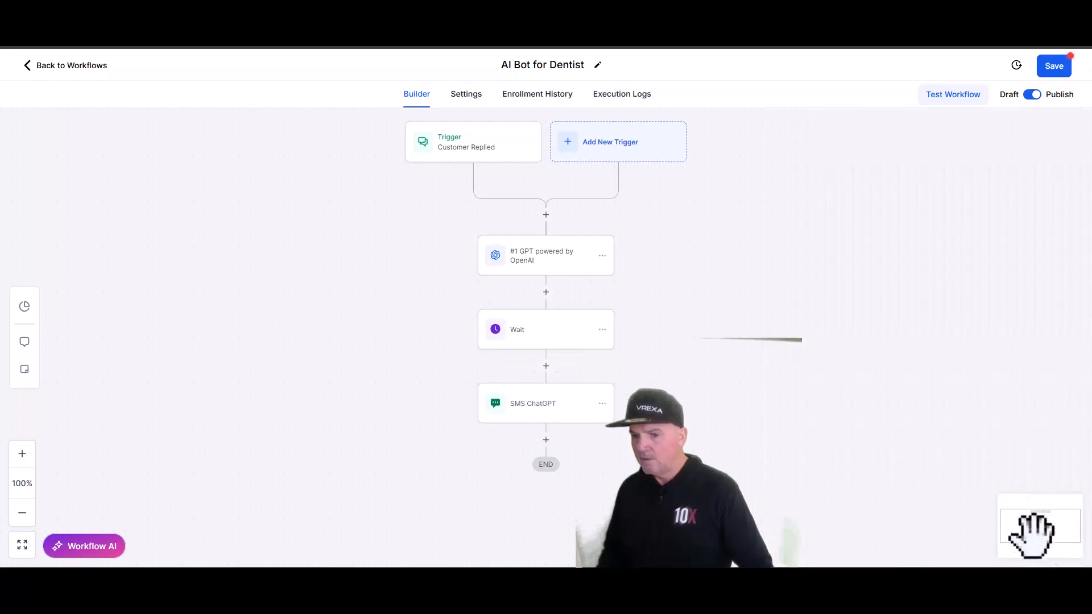
click(1054, 66)
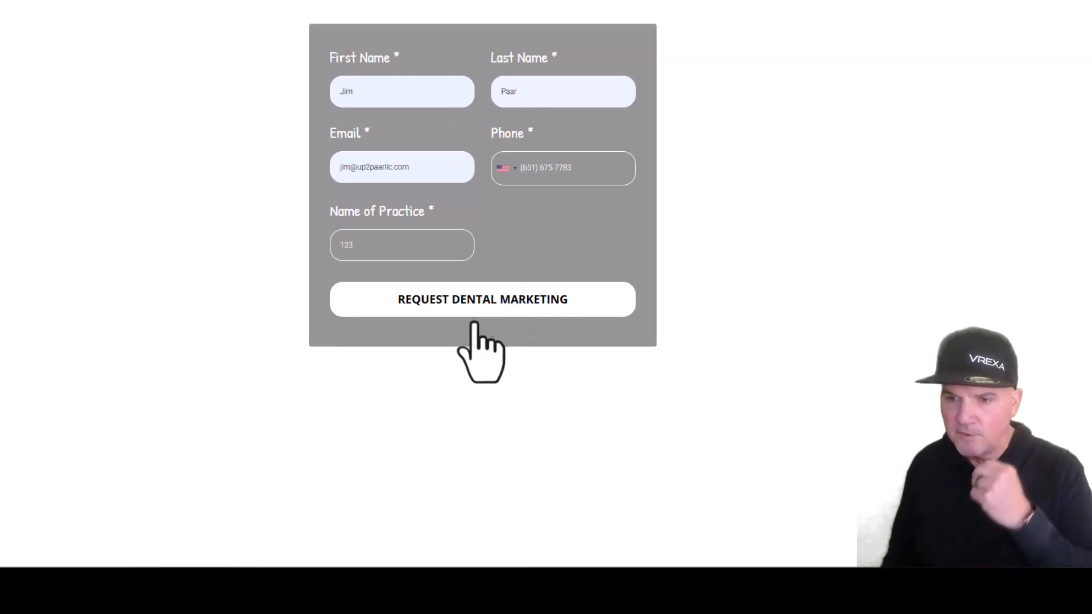
Step: Submit the filled-in dental marketing request form as a test lead and switch to the CRM's contacts list
click(548, 301)
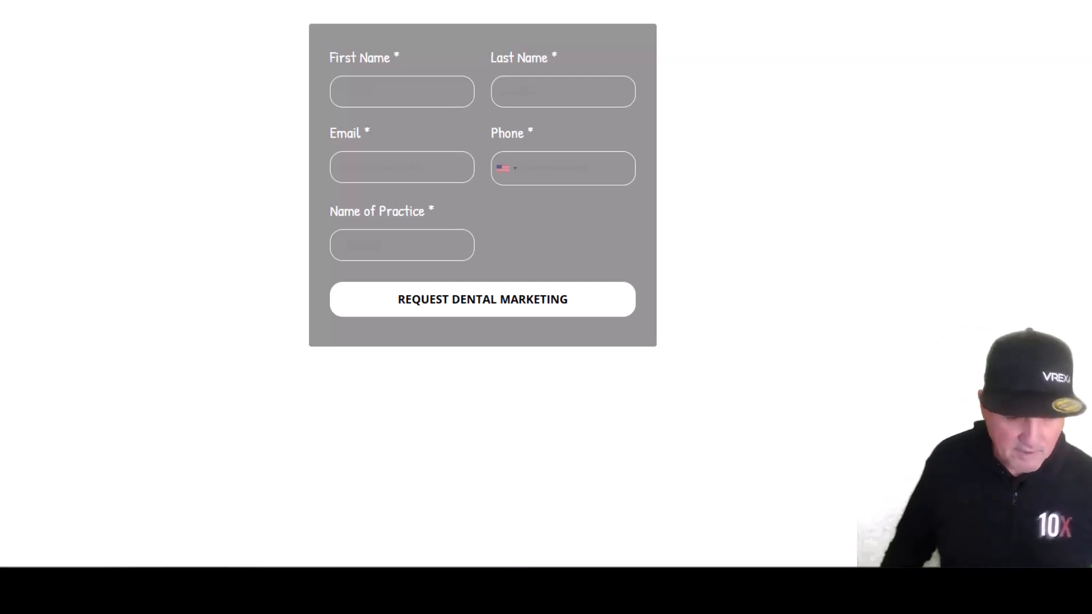
key(ctrl+Tab)
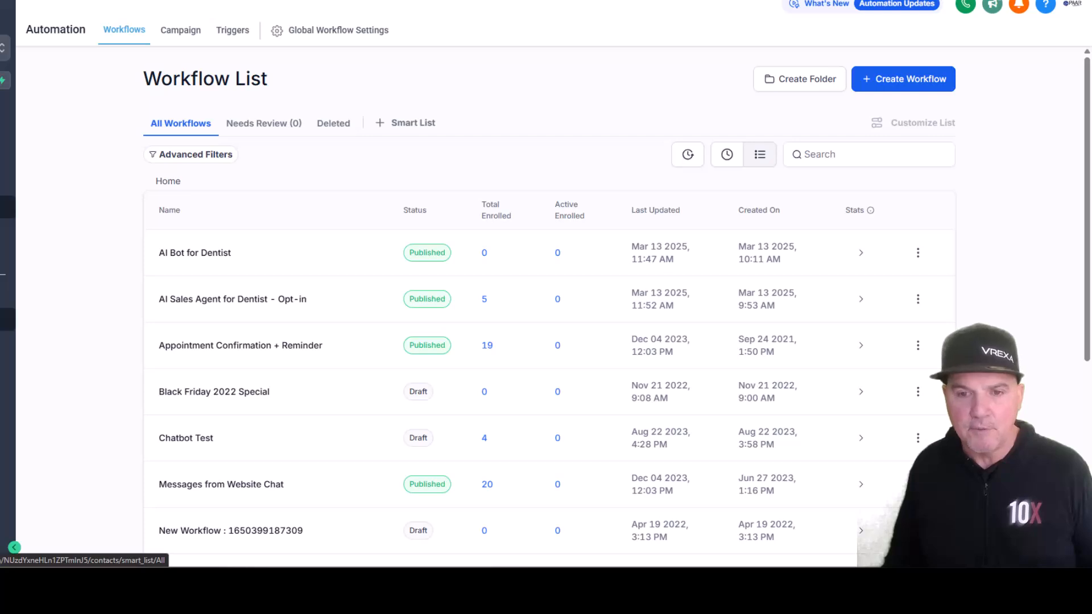
click(5, 207)
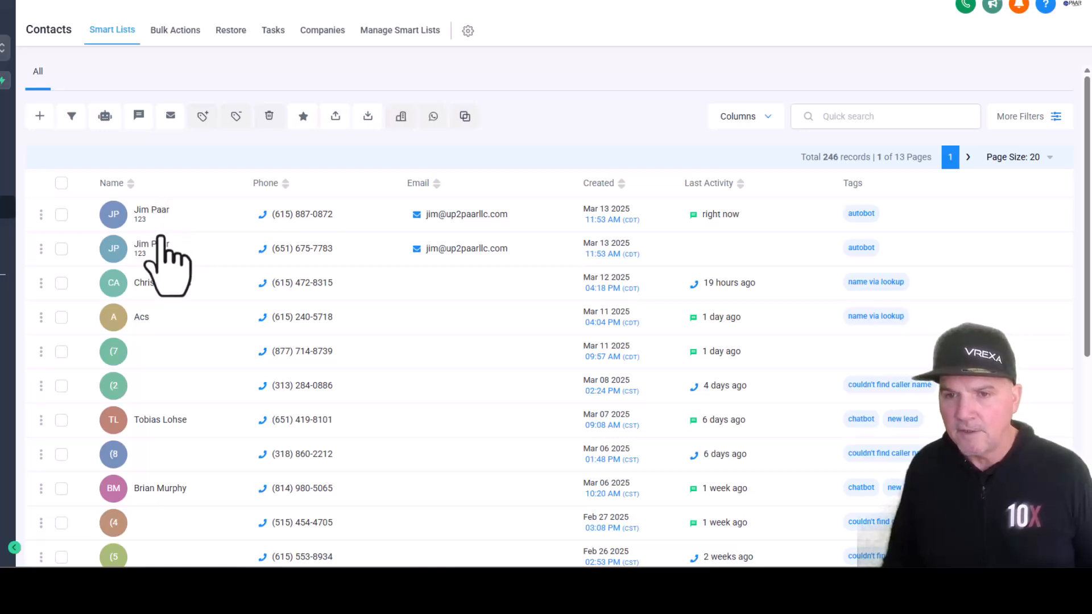
Step: Open the newest test lead's contact record and review its Dental Marketing Request Form submission details and SMS conversation
click(152, 232)
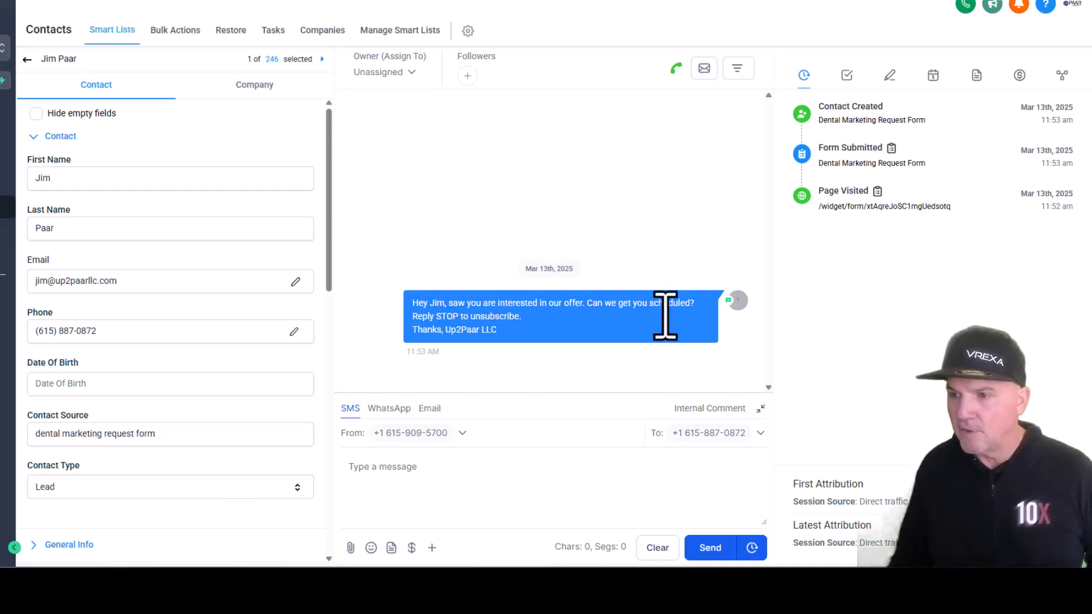
click(891, 148)
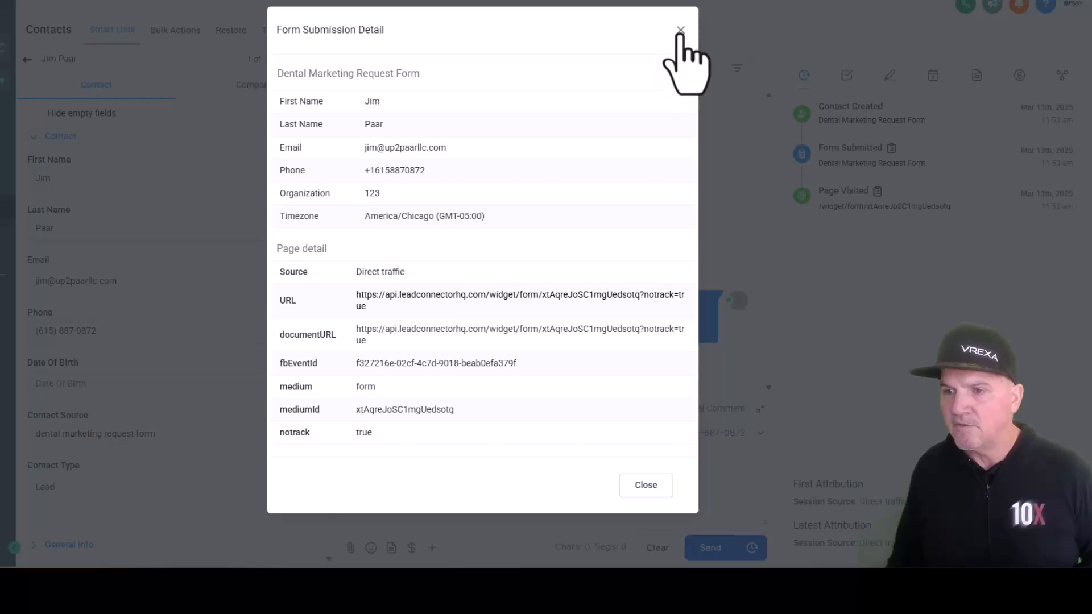
click(680, 31)
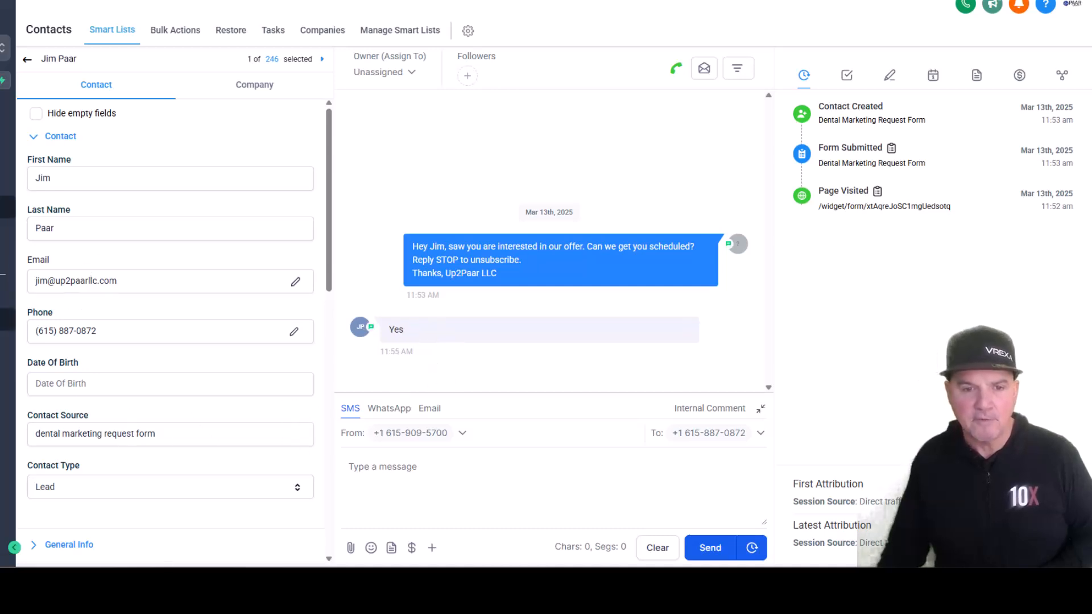
Step: Open the "AI Sales Agent for Dentist - Opt-in" workflow and review its contact settings
click(3, 320)
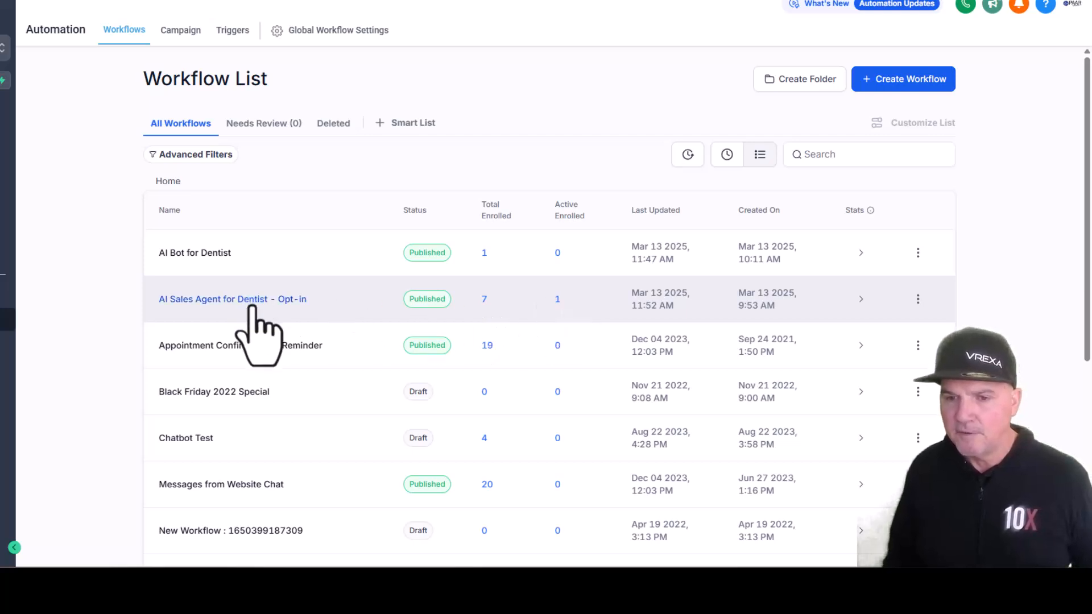
click(251, 302)
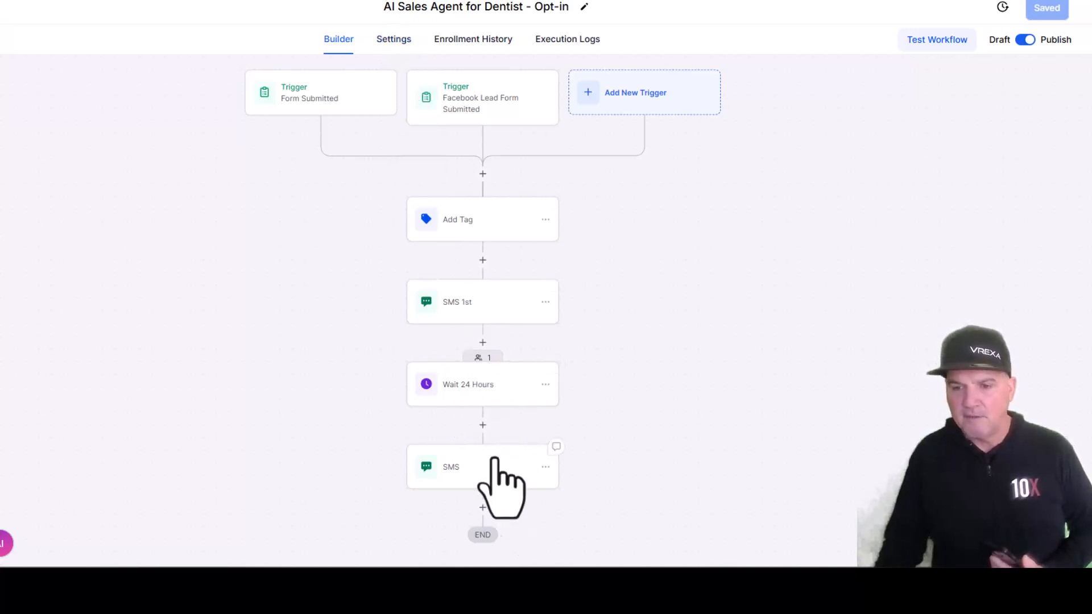
click(395, 43)
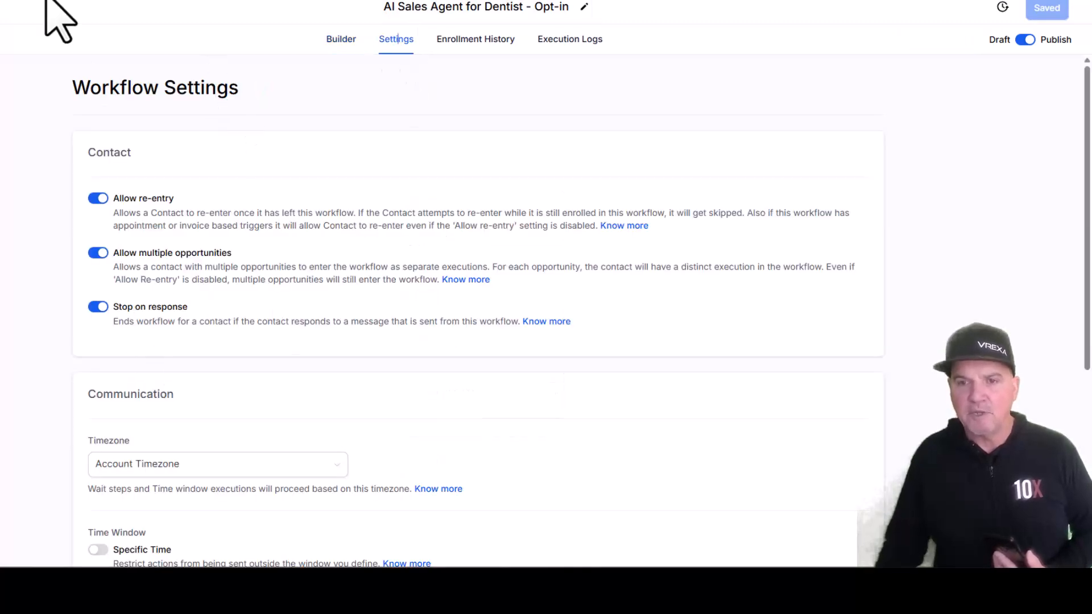
Step: Open the "AI Bot for Dentist" workflow, check its enrollment history, and return to its builder view
click(22, 7)
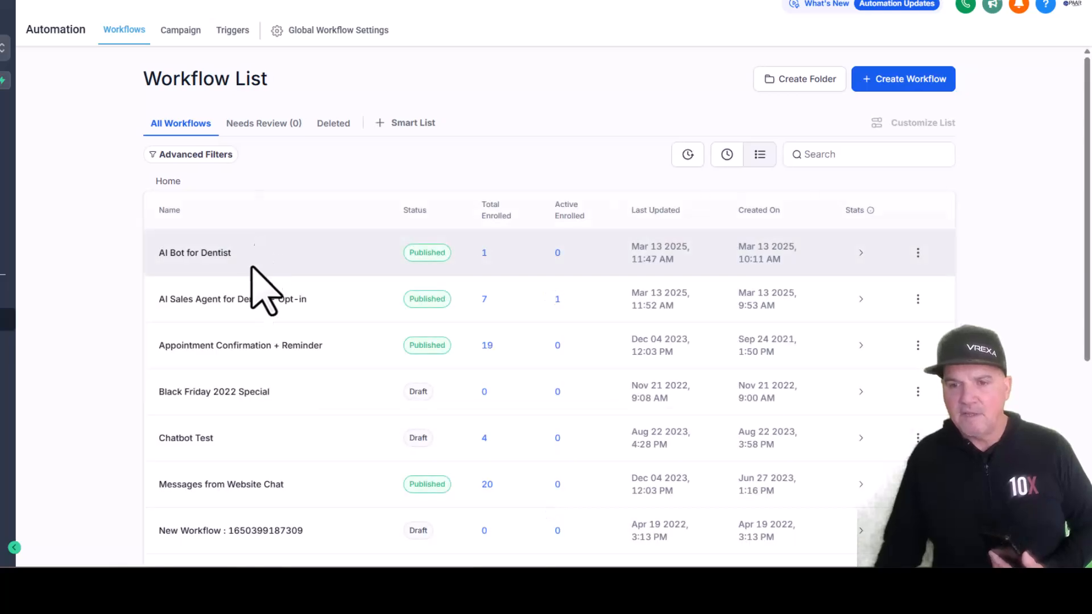
click(209, 254)
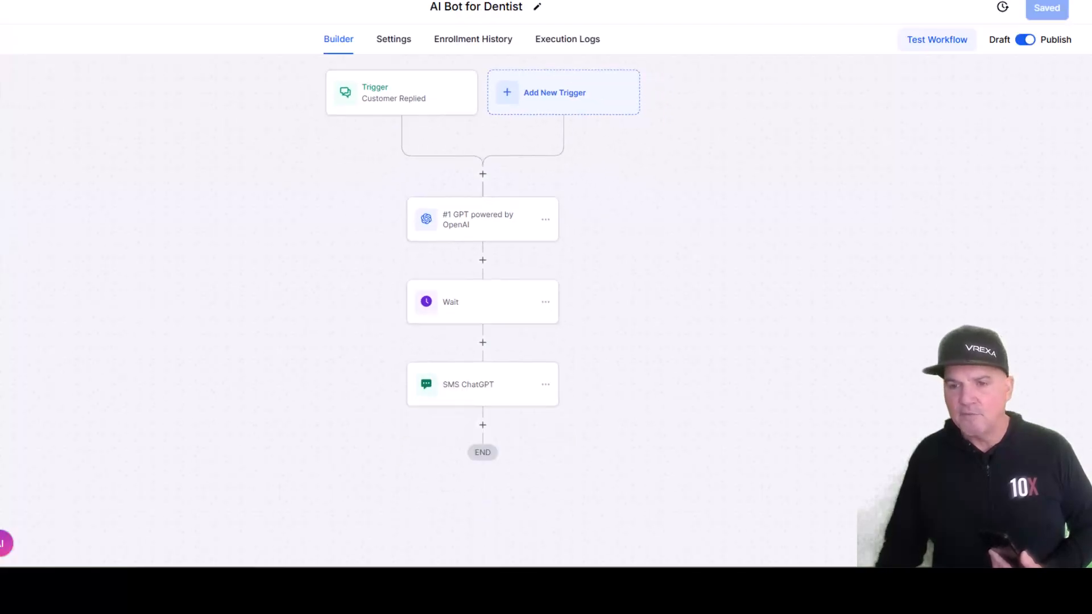
click(473, 40)
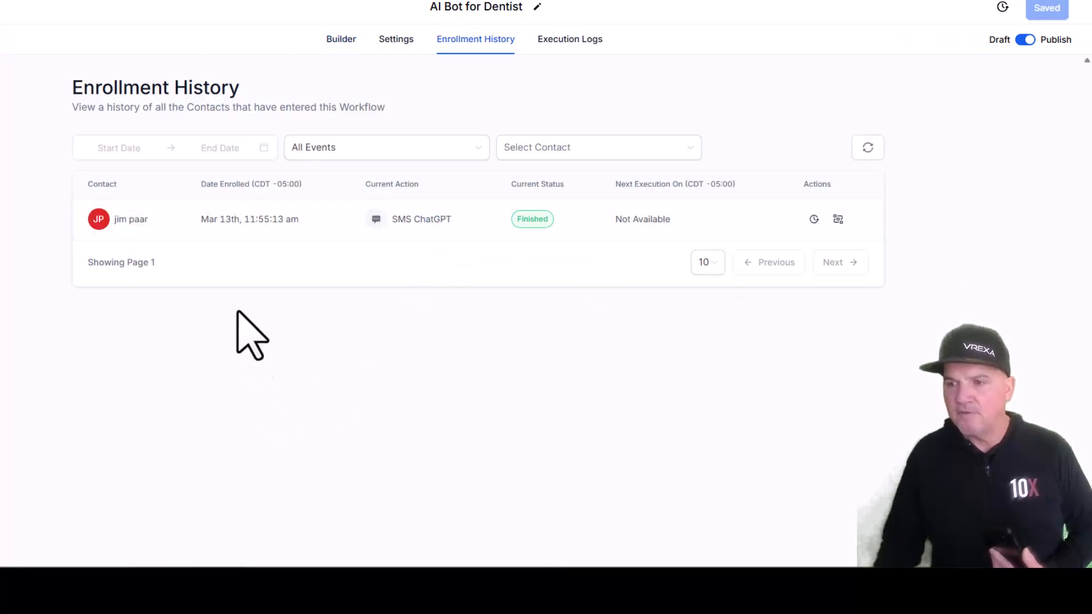
click(341, 39)
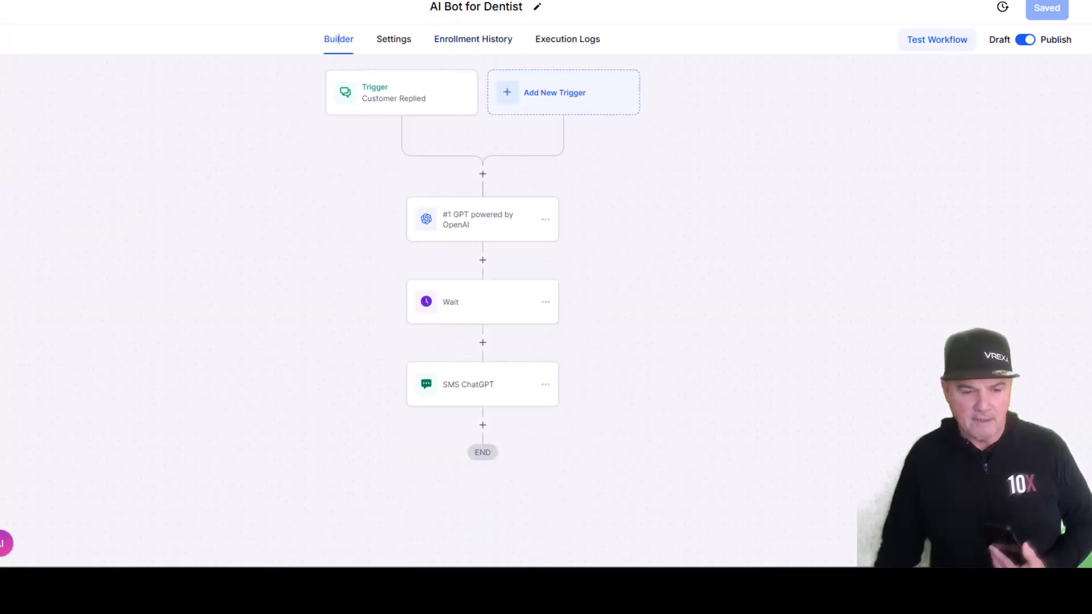